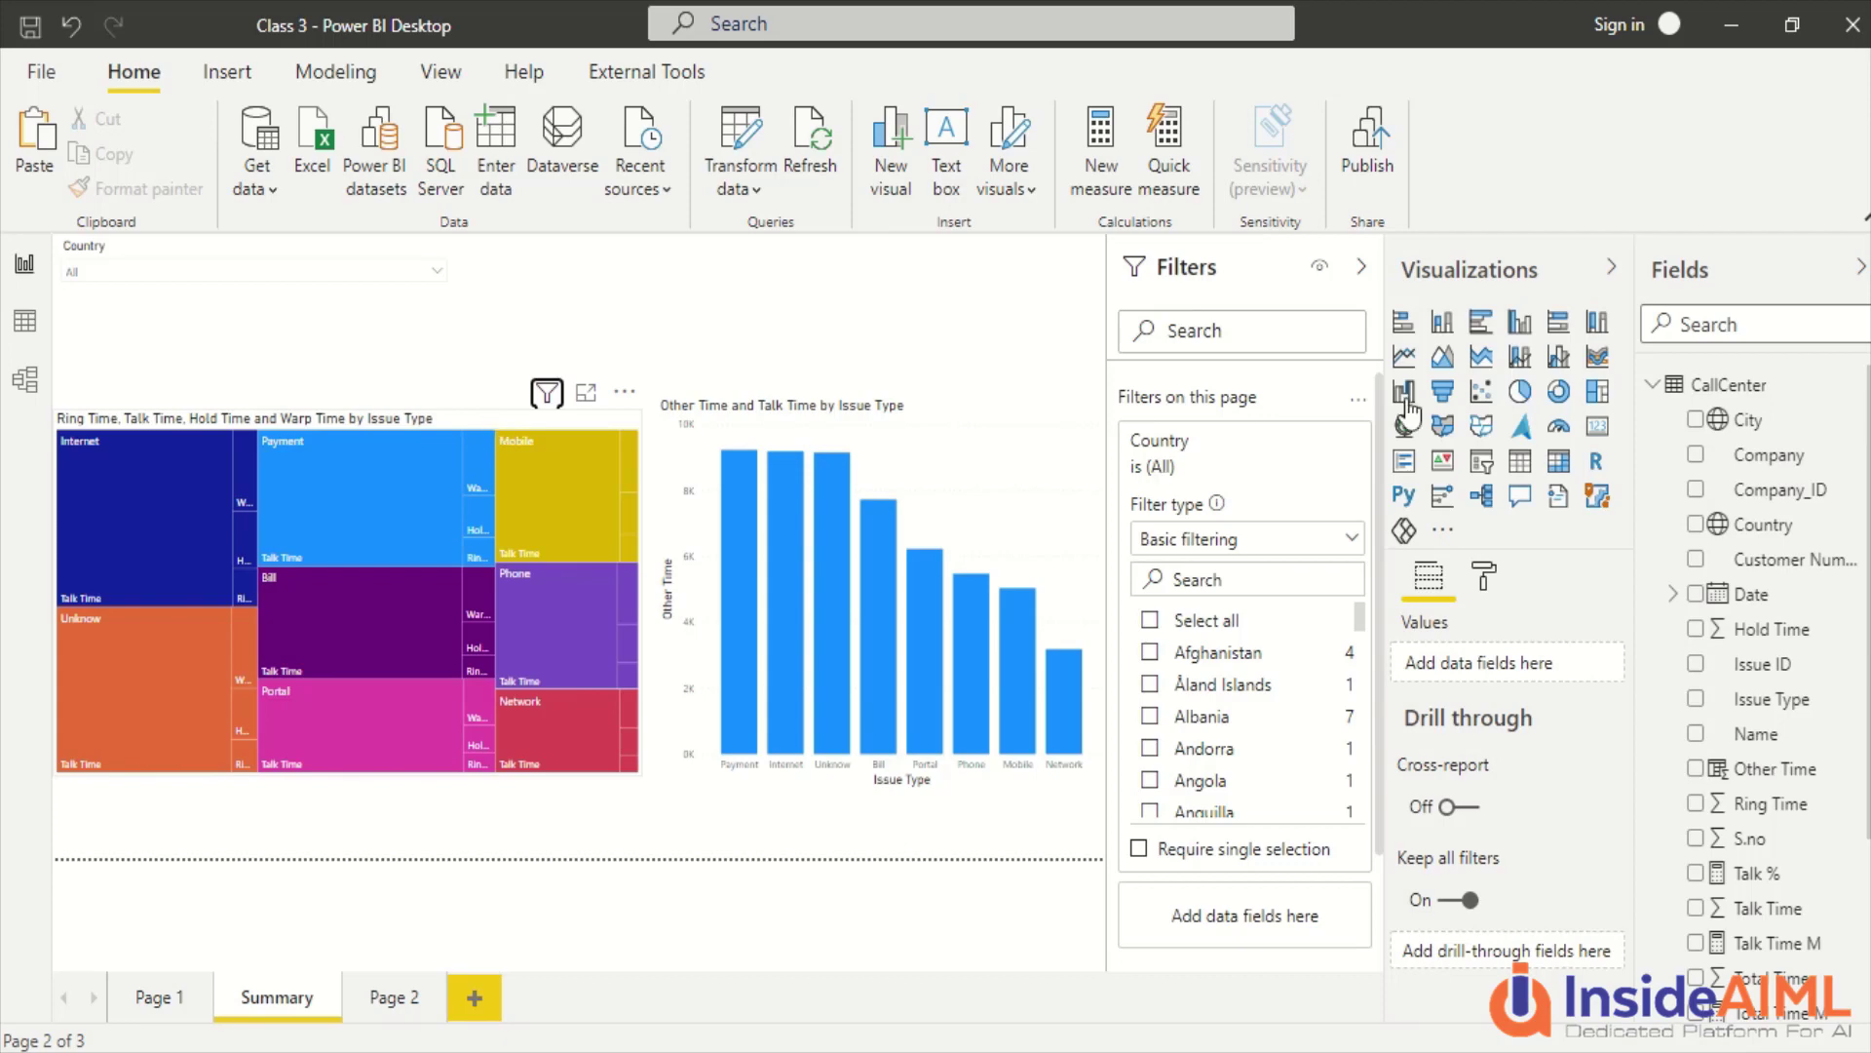
# Convert the treemap on the Summary page to a table and summarize its Ring Time column by Average.
pyautogui.click(1521, 463)
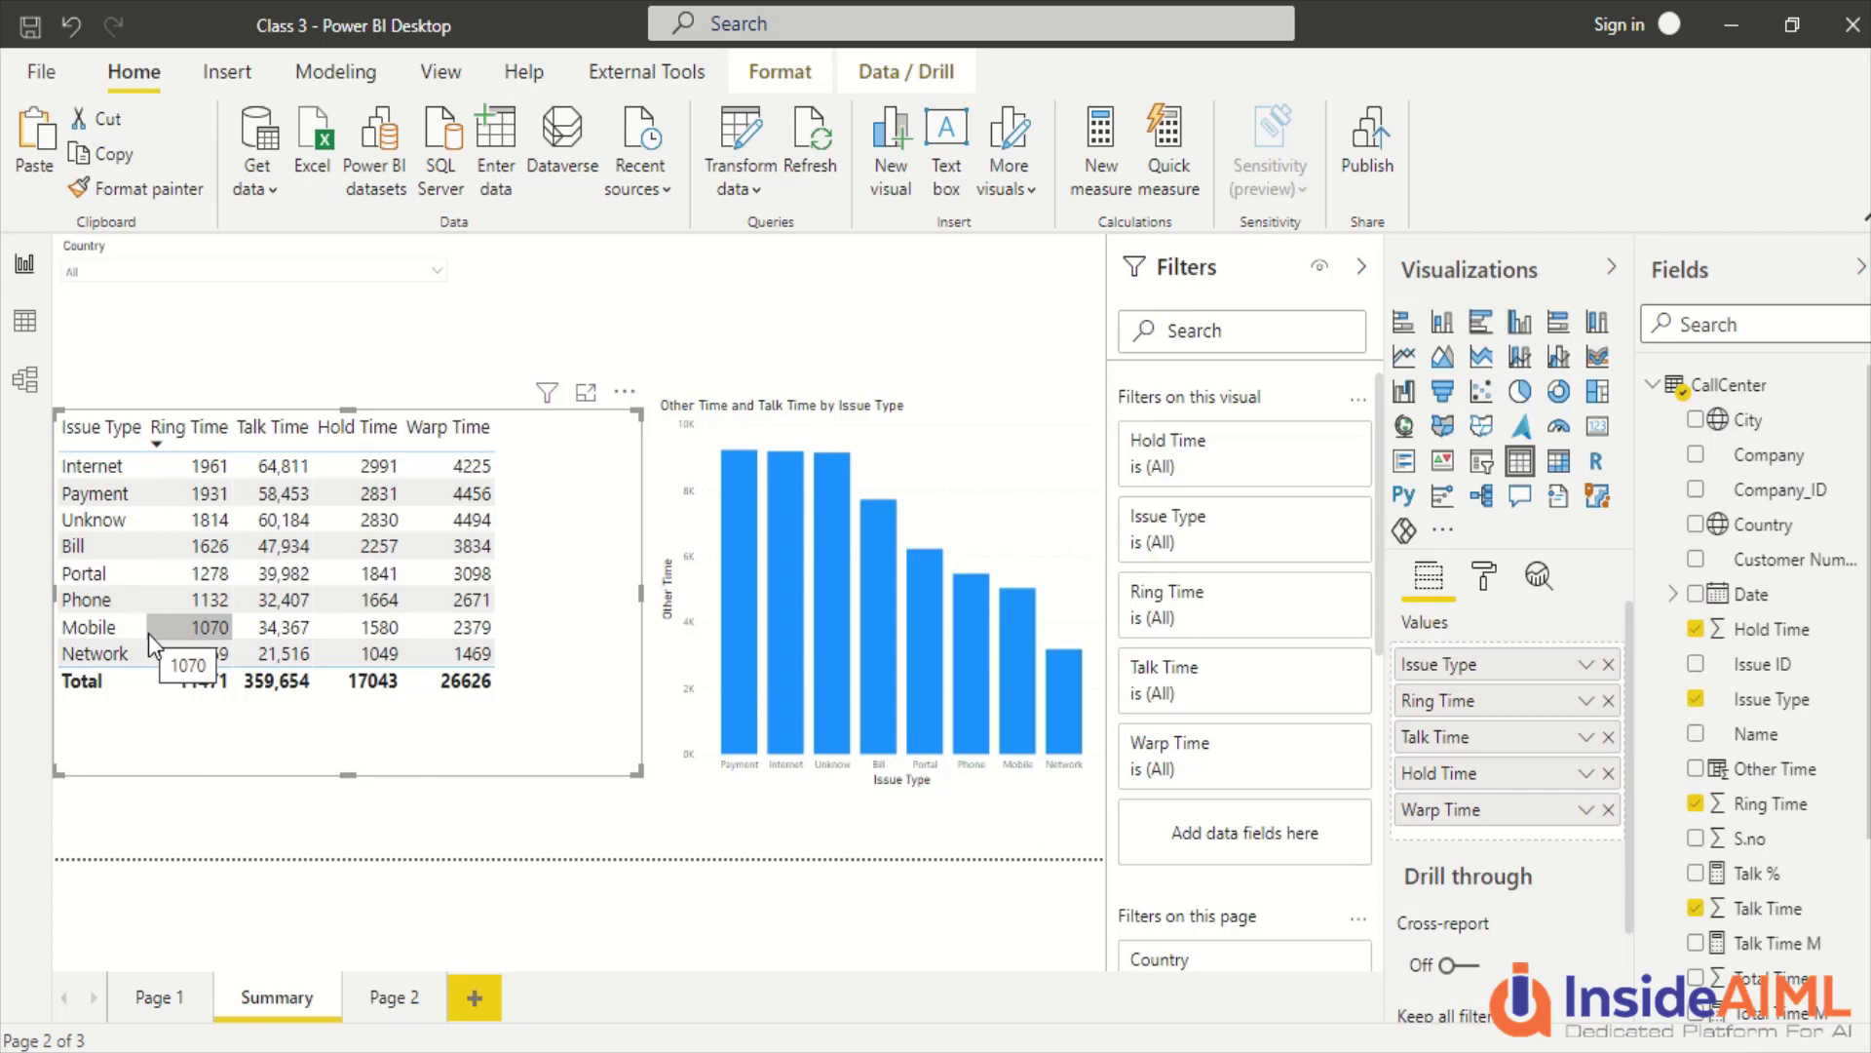
pyautogui.rightClick(1490, 666)
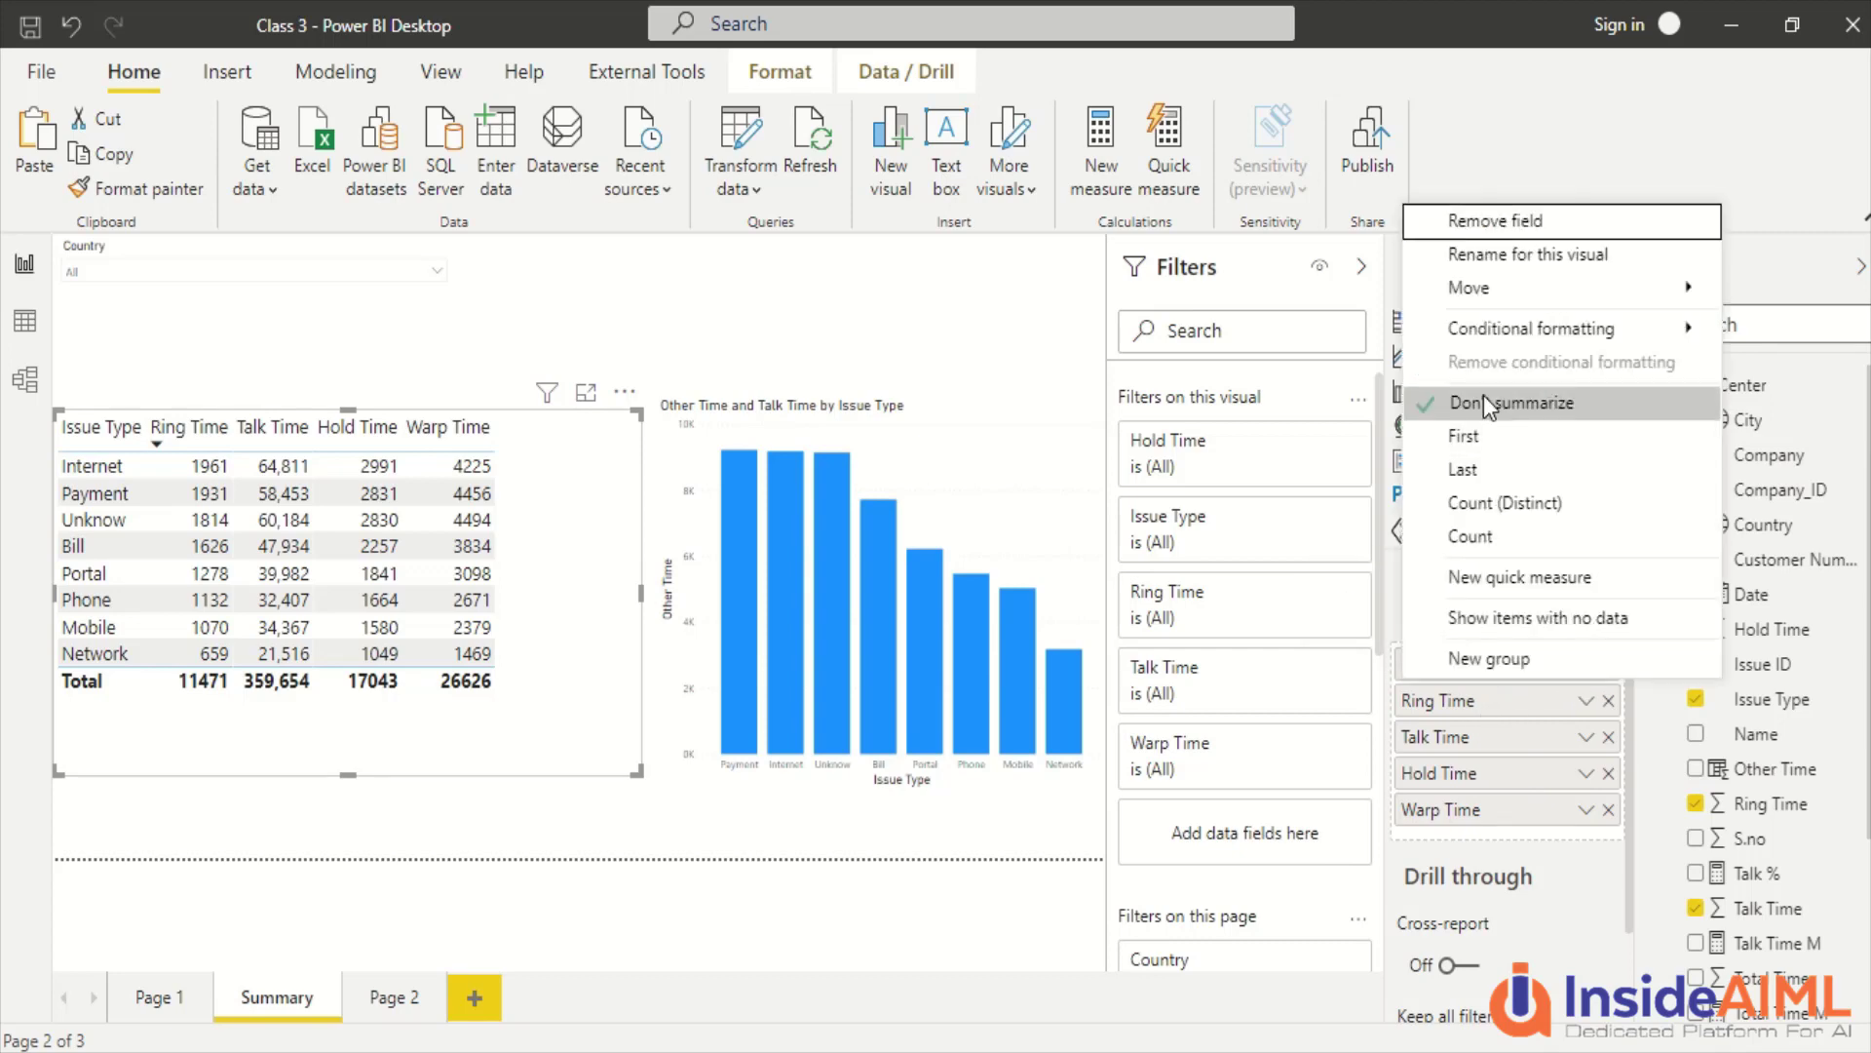
pyautogui.rightClick(1447, 704)
pyautogui.rightClick(1447, 704)
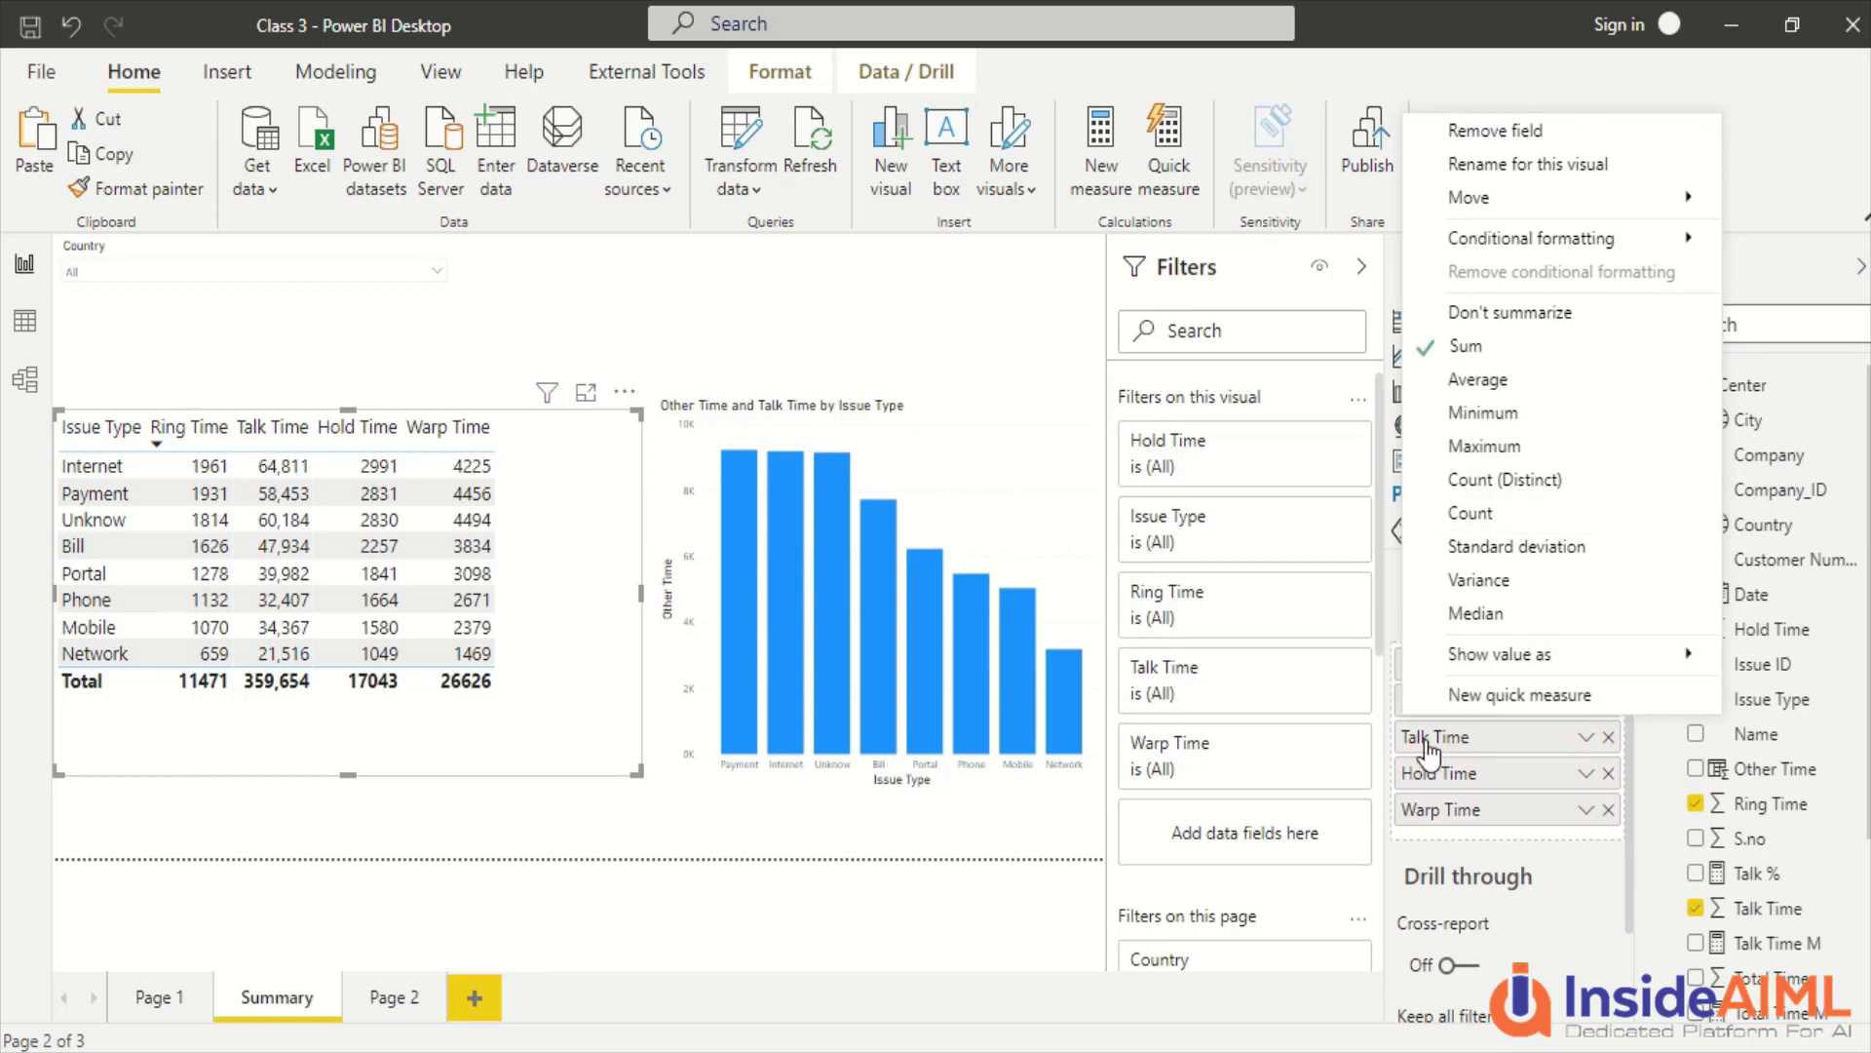
pyautogui.click(1489, 390)
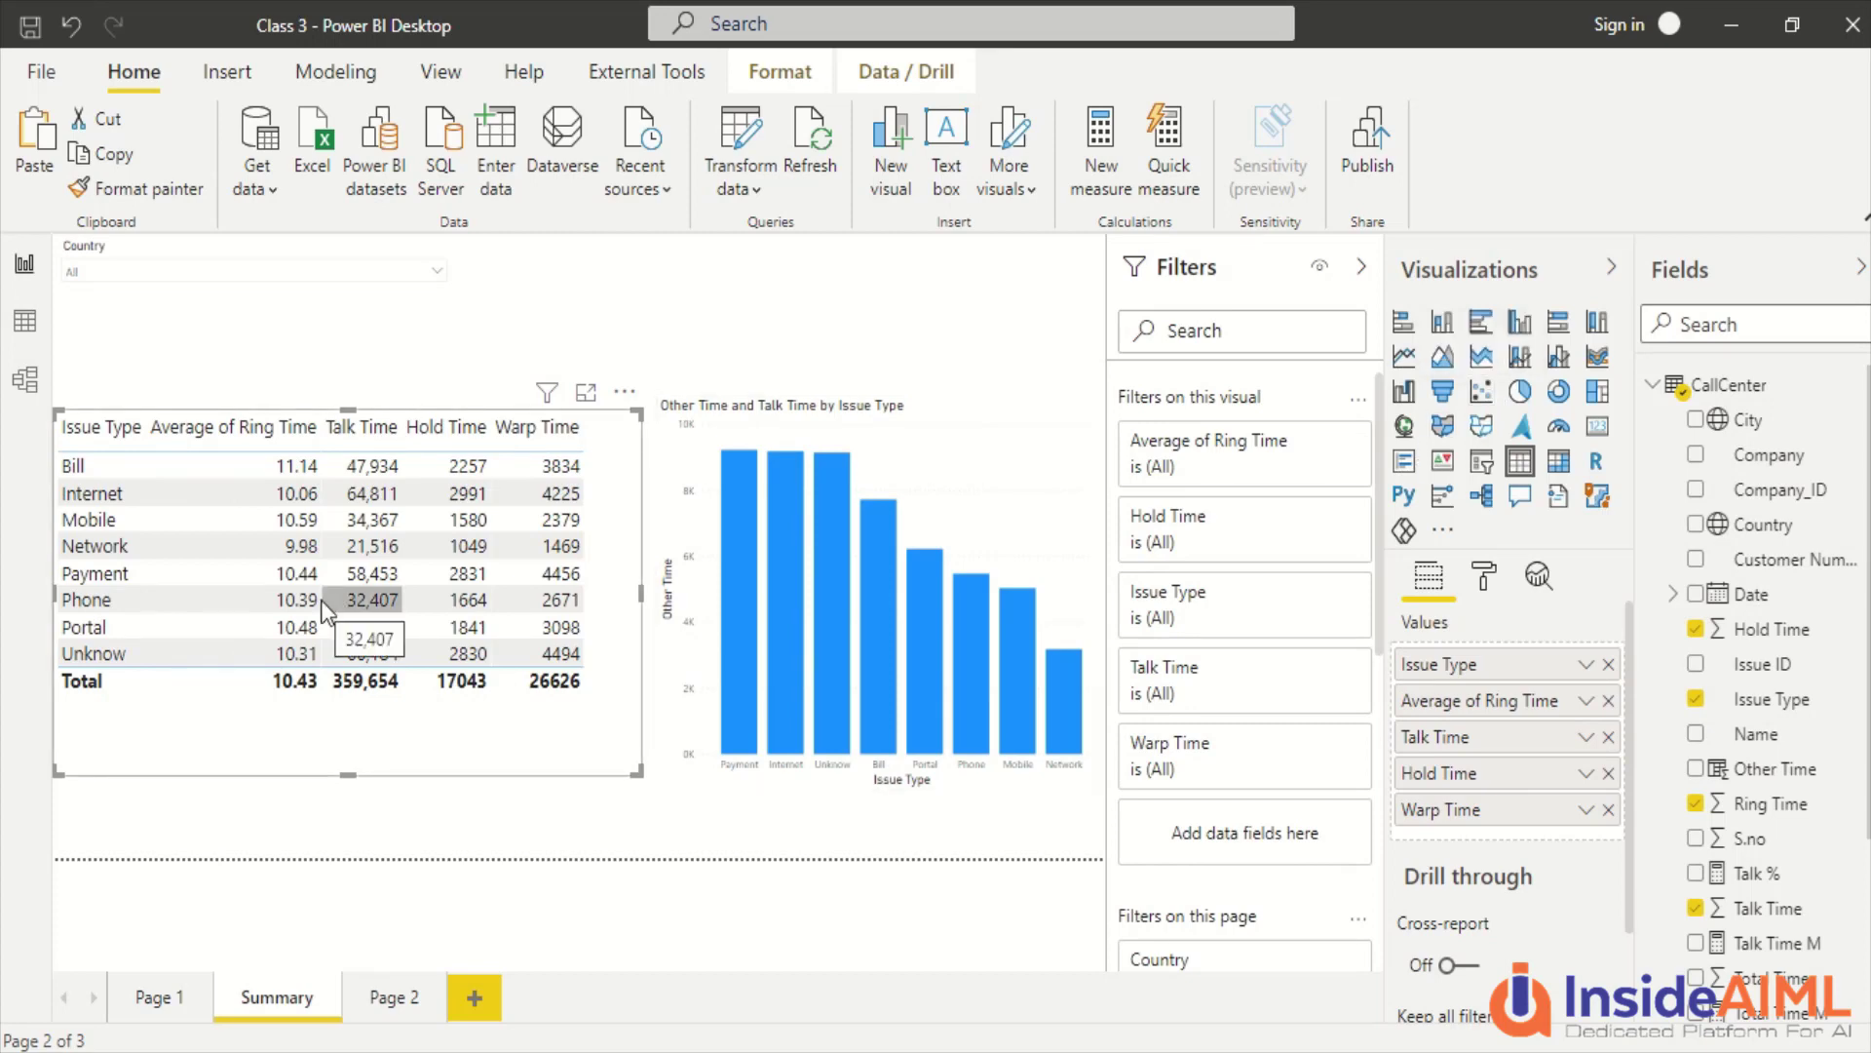
# Add a new report page and build a table on it from the Issue Type and Ring Time fields.
pyautogui.click(475, 996)
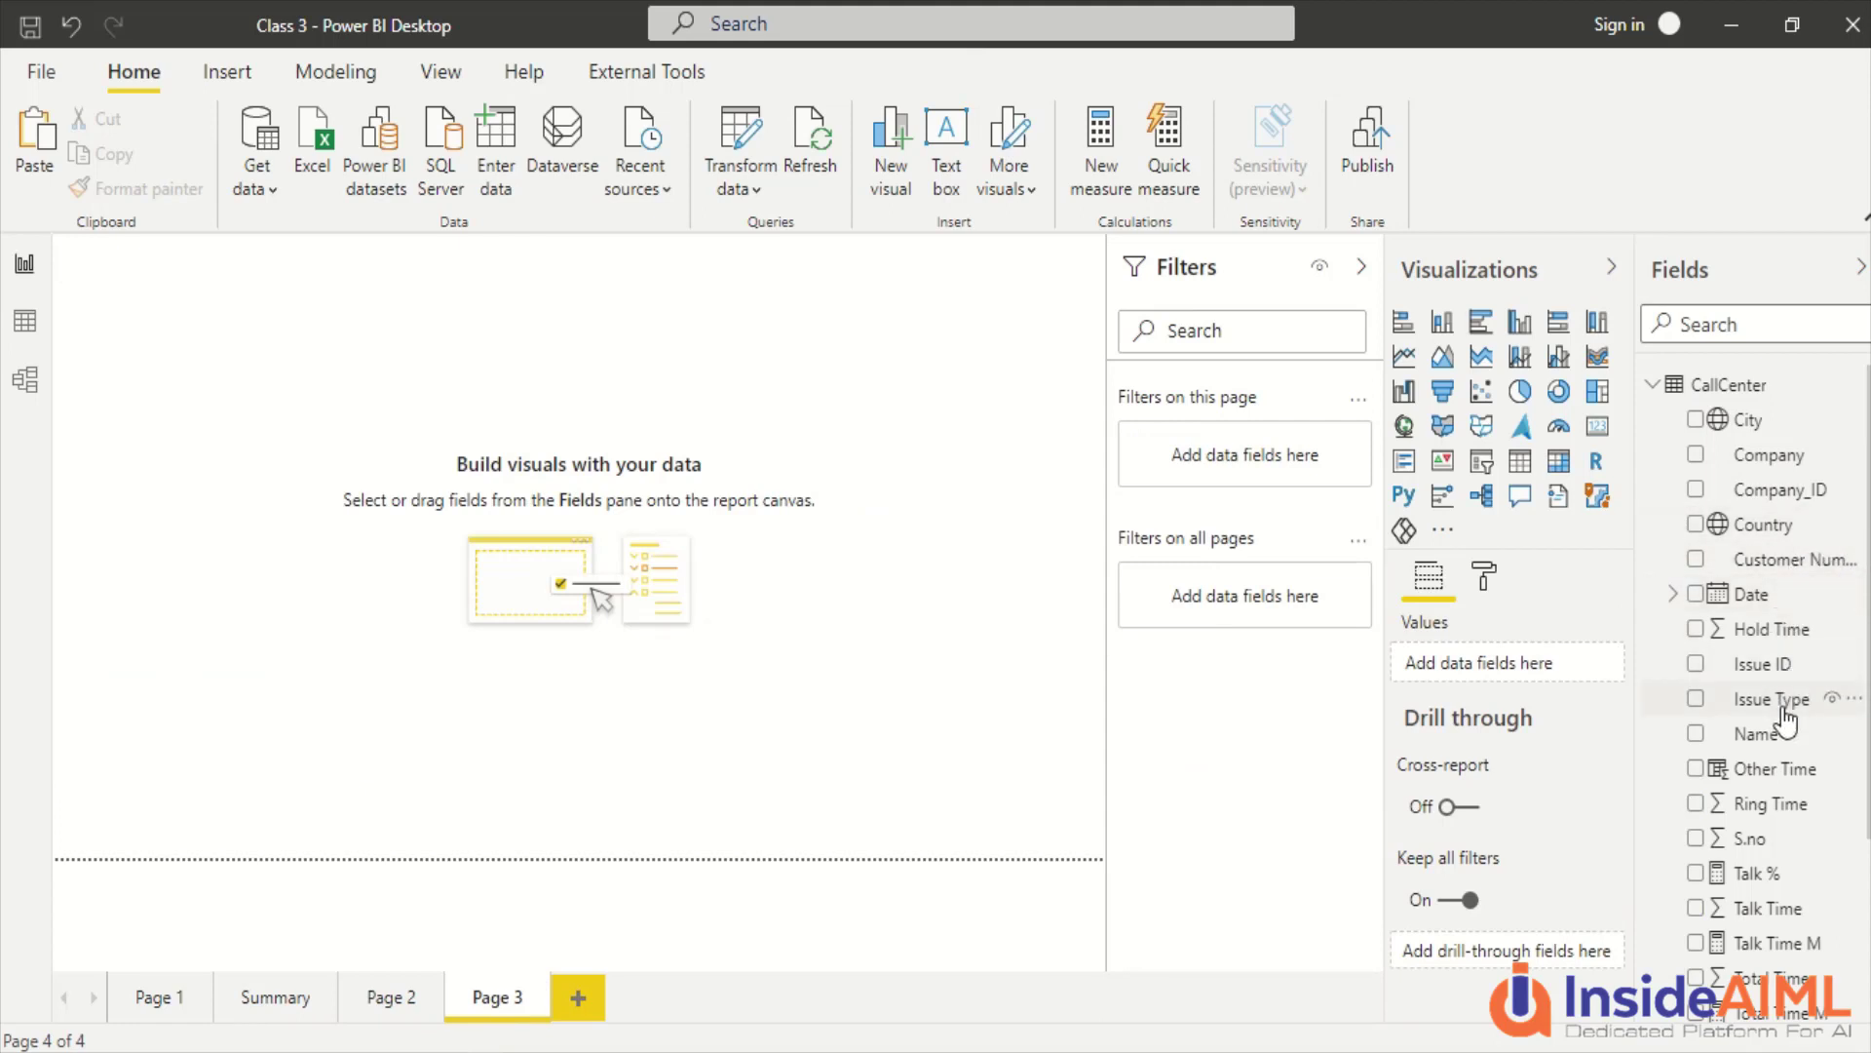
pyautogui.moveTo(1784, 699); pyautogui.dragTo(350, 517)
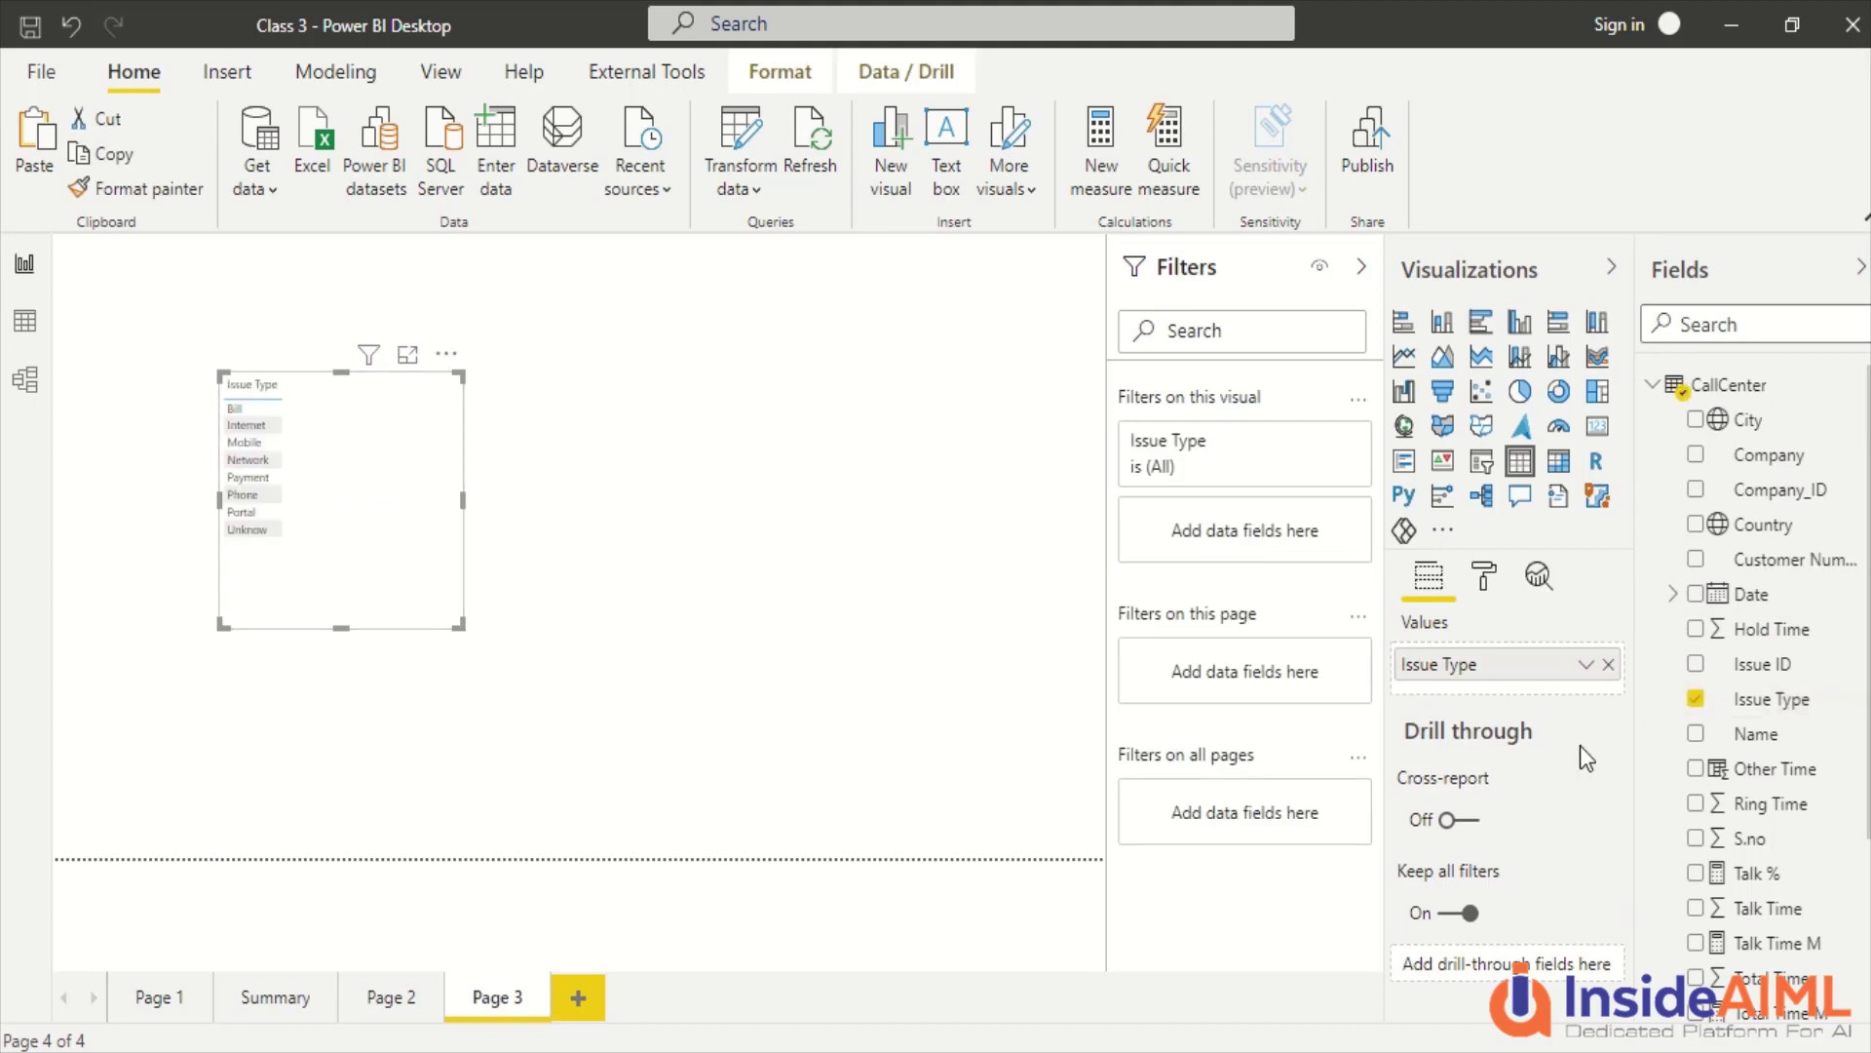
pyautogui.moveTo(1765, 806); pyautogui.dragTo(393, 514)
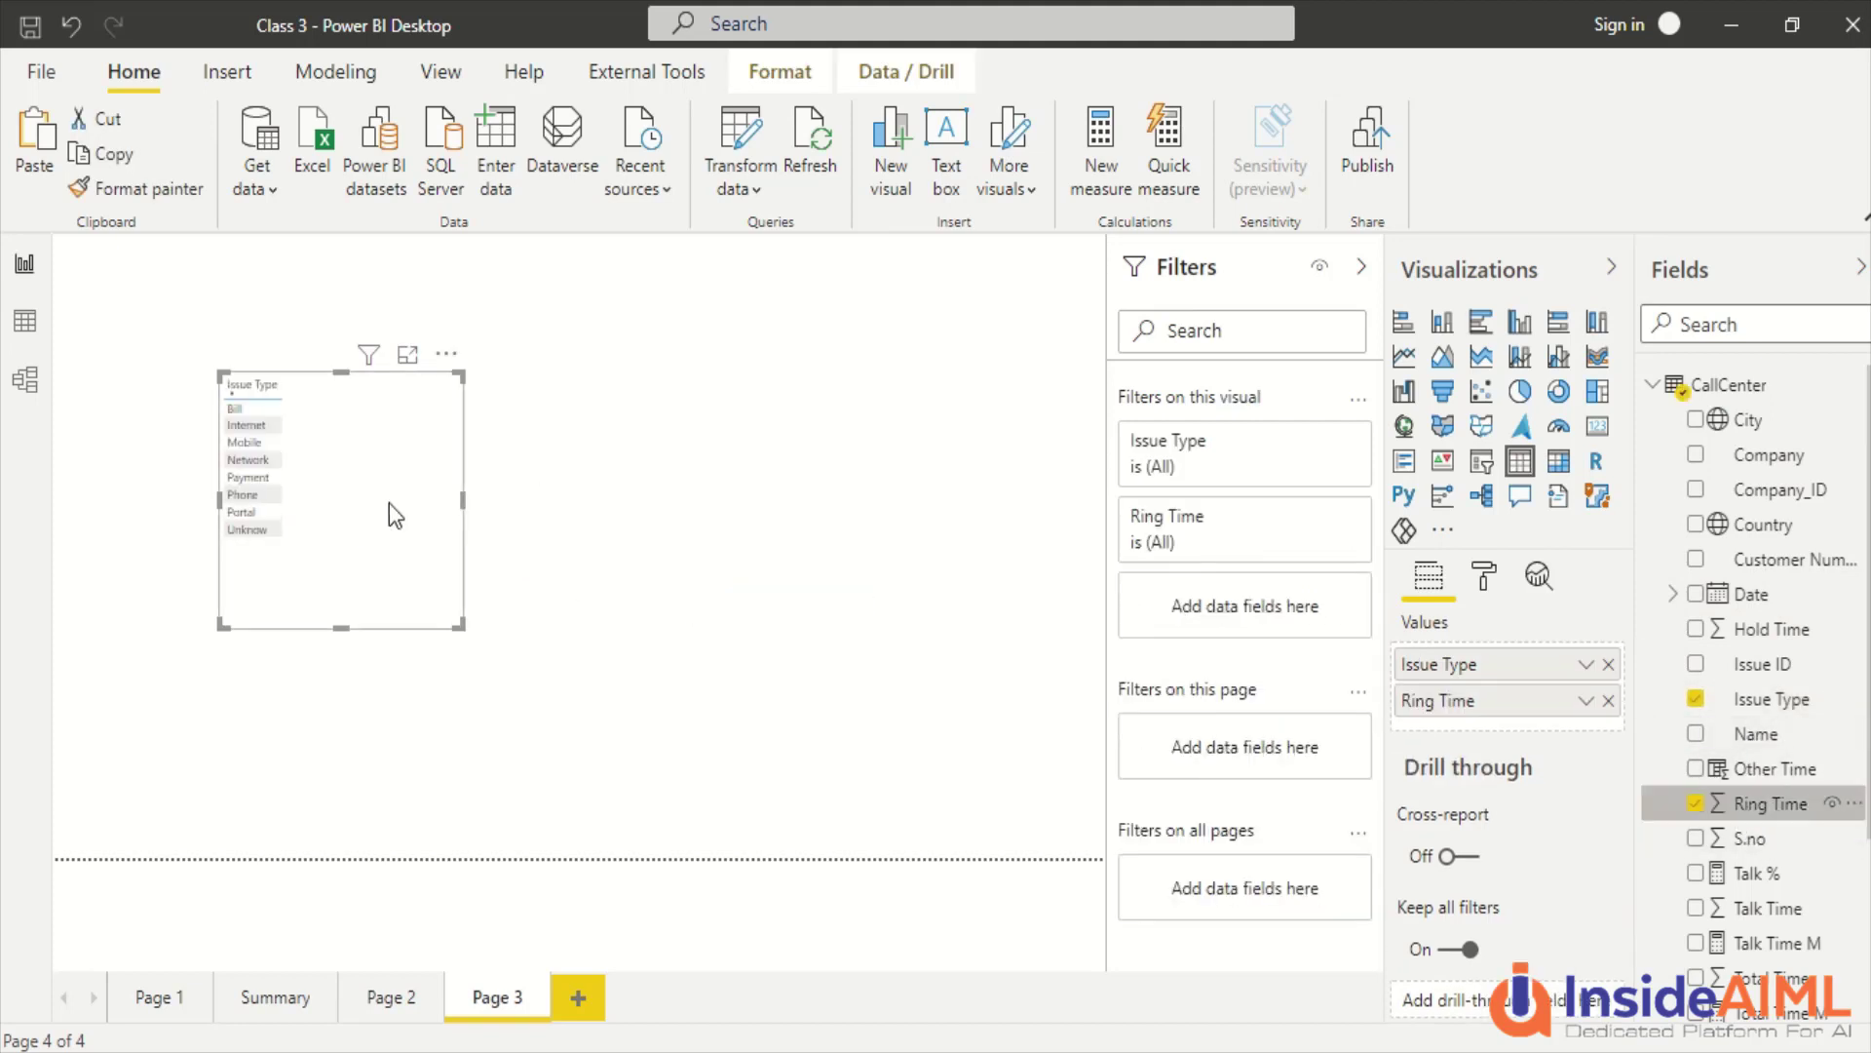
# Set Ring Time to Don't summarize, enlarge the table, and sort it by Ring Time in ascending order.
pyautogui.click(1585, 701)
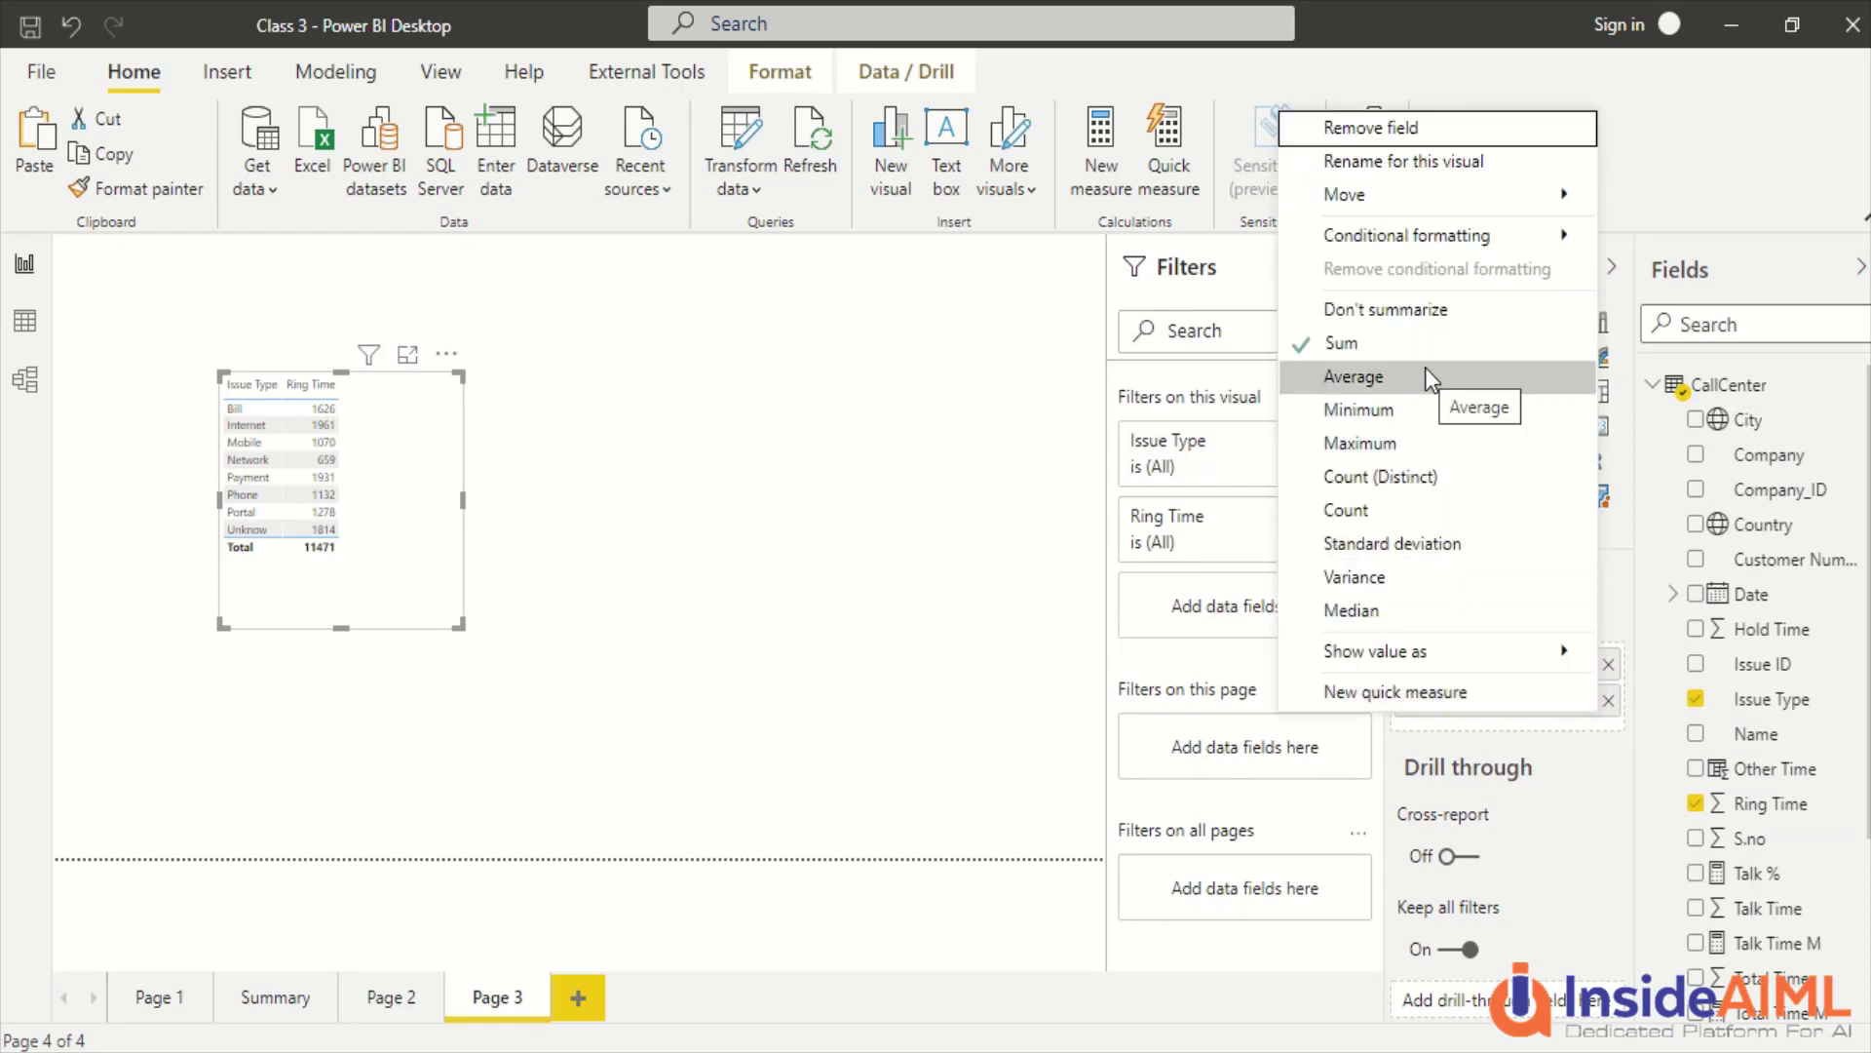
pyautogui.click(1398, 315)
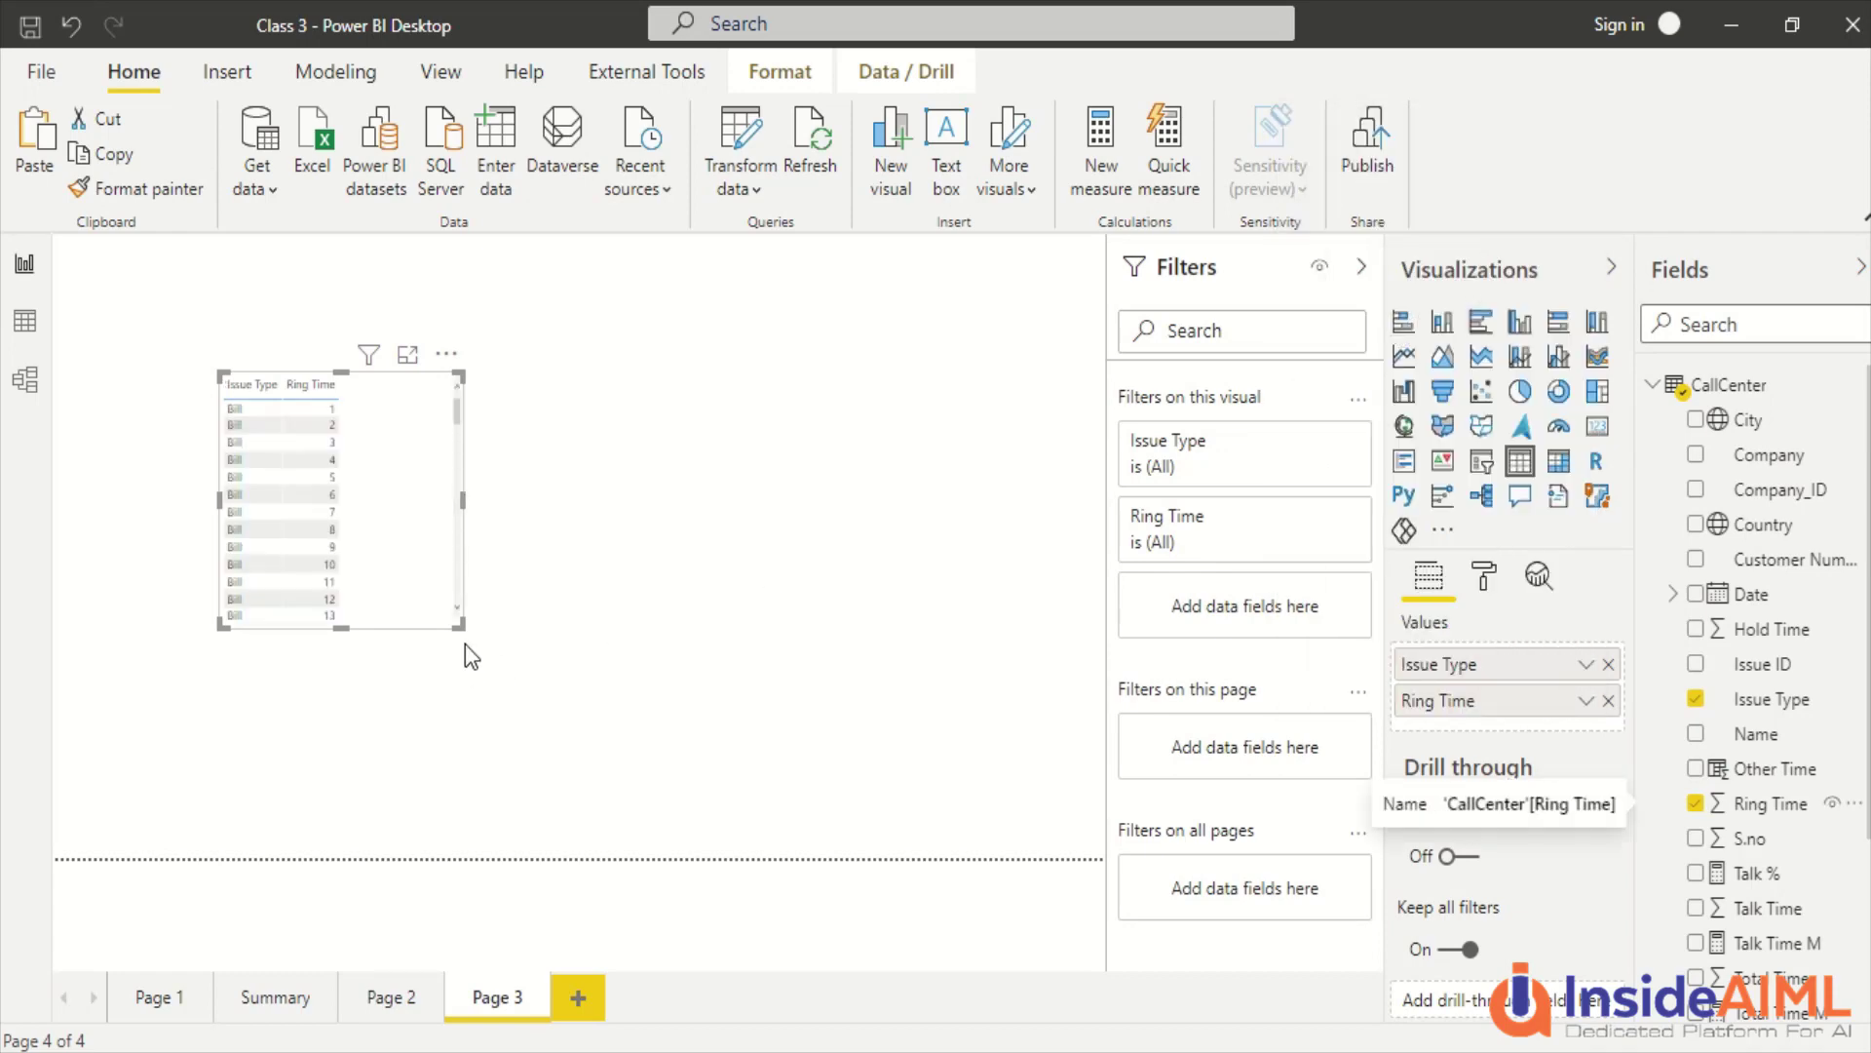
pyautogui.moveTo(460, 628); pyautogui.dragTo(591, 806)
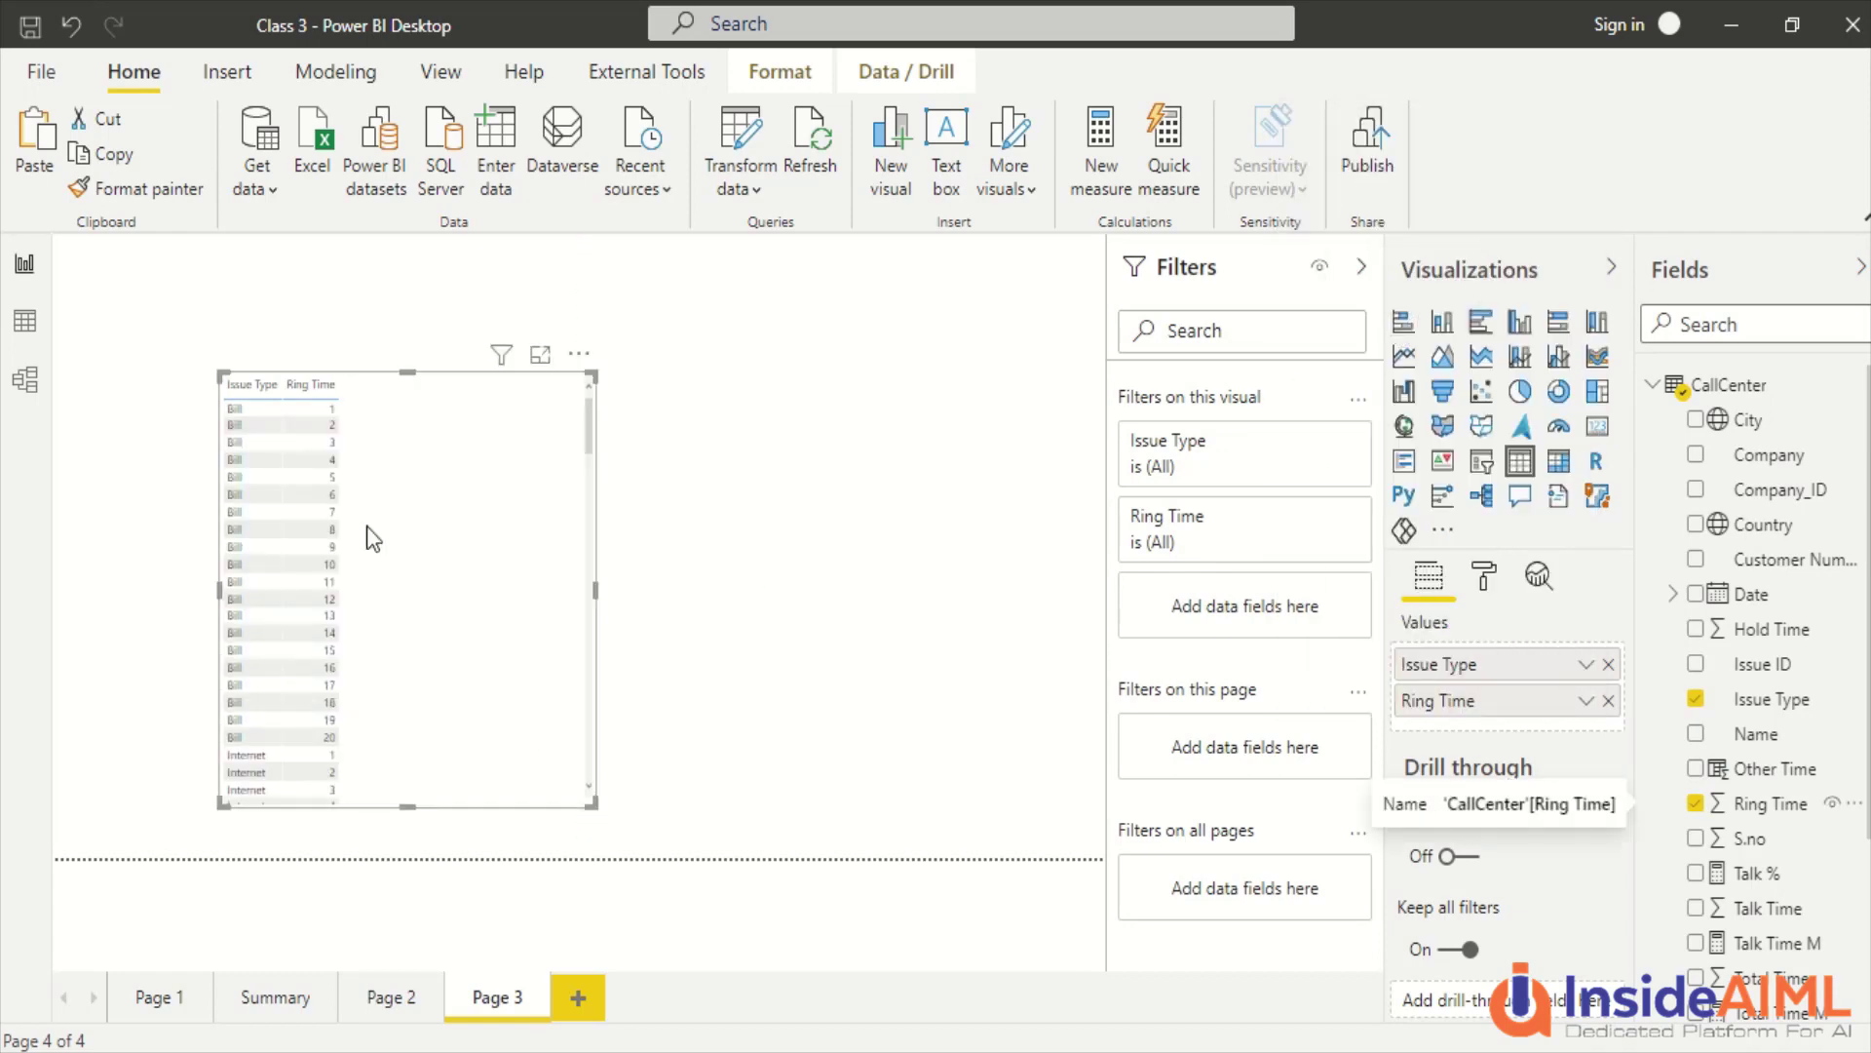
pyautogui.click(307, 383)
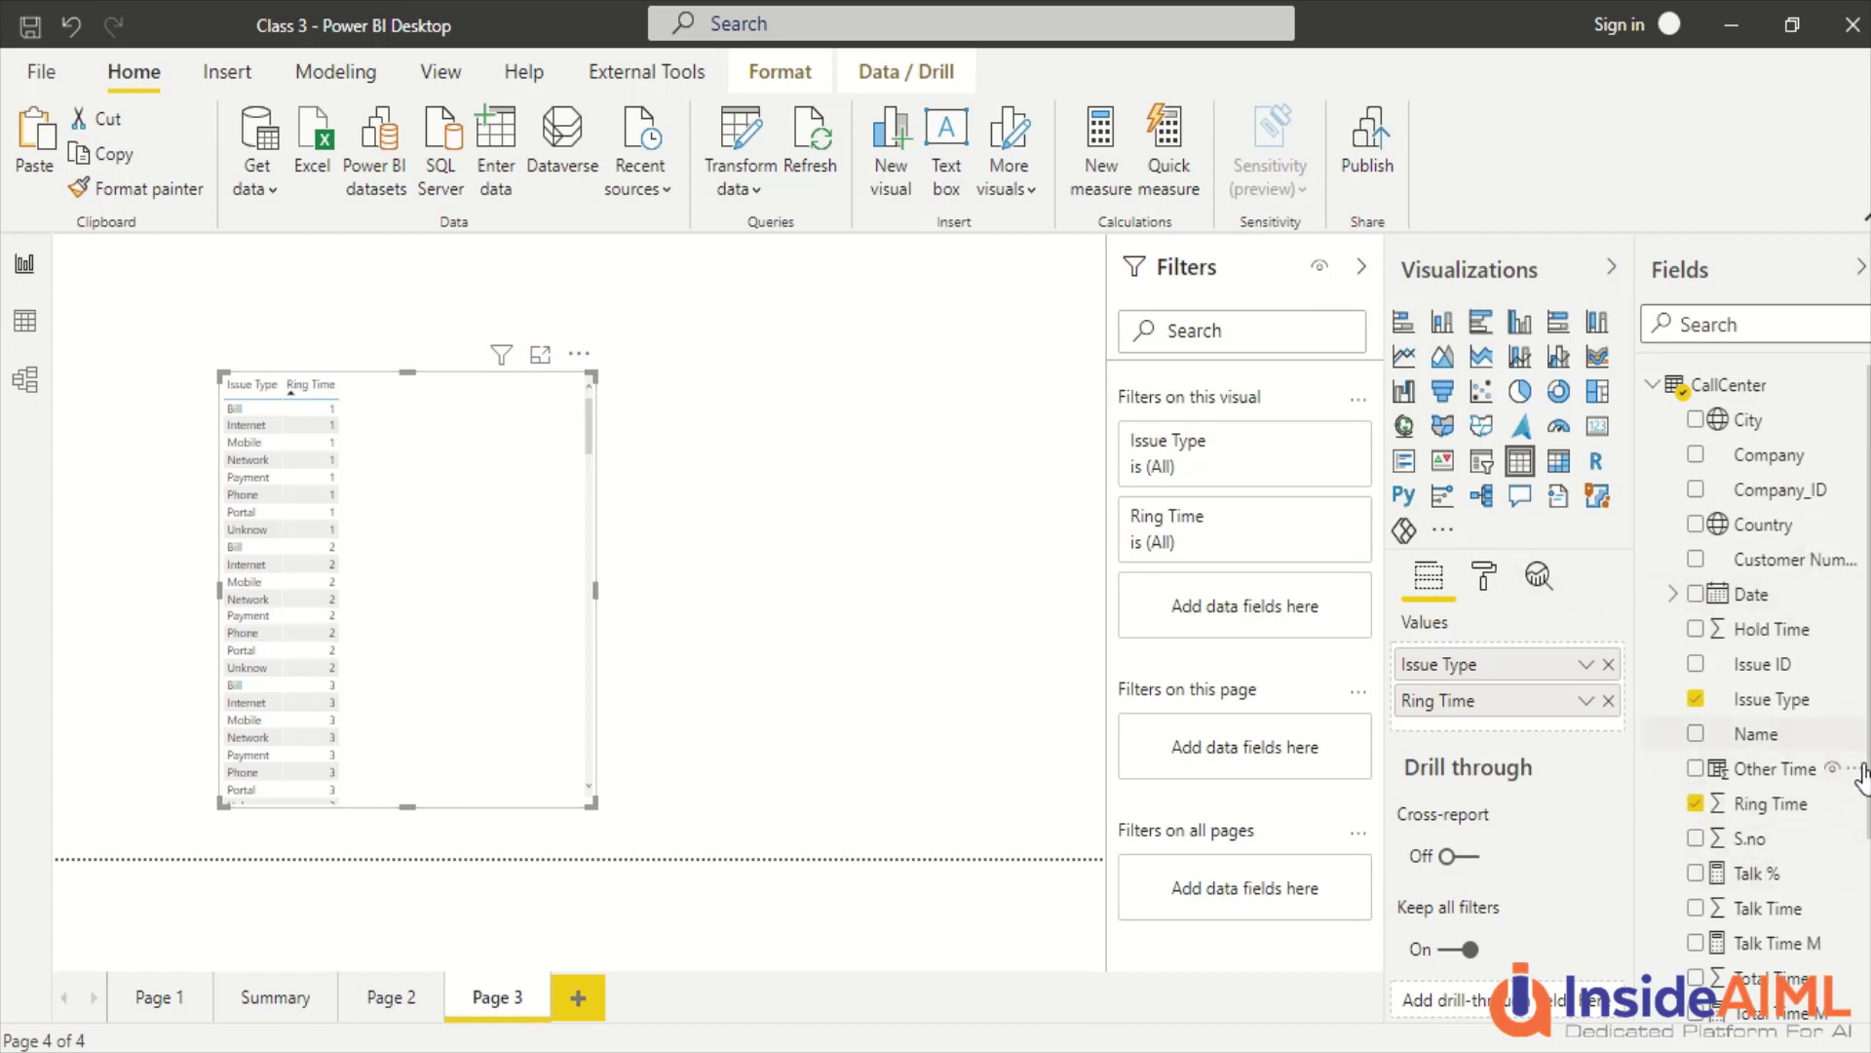
# Add Ring Time to the table a second time and convert it to a matrix widened across the page.
pyautogui.moveTo(1811, 805); pyautogui.dragTo(1519, 726)
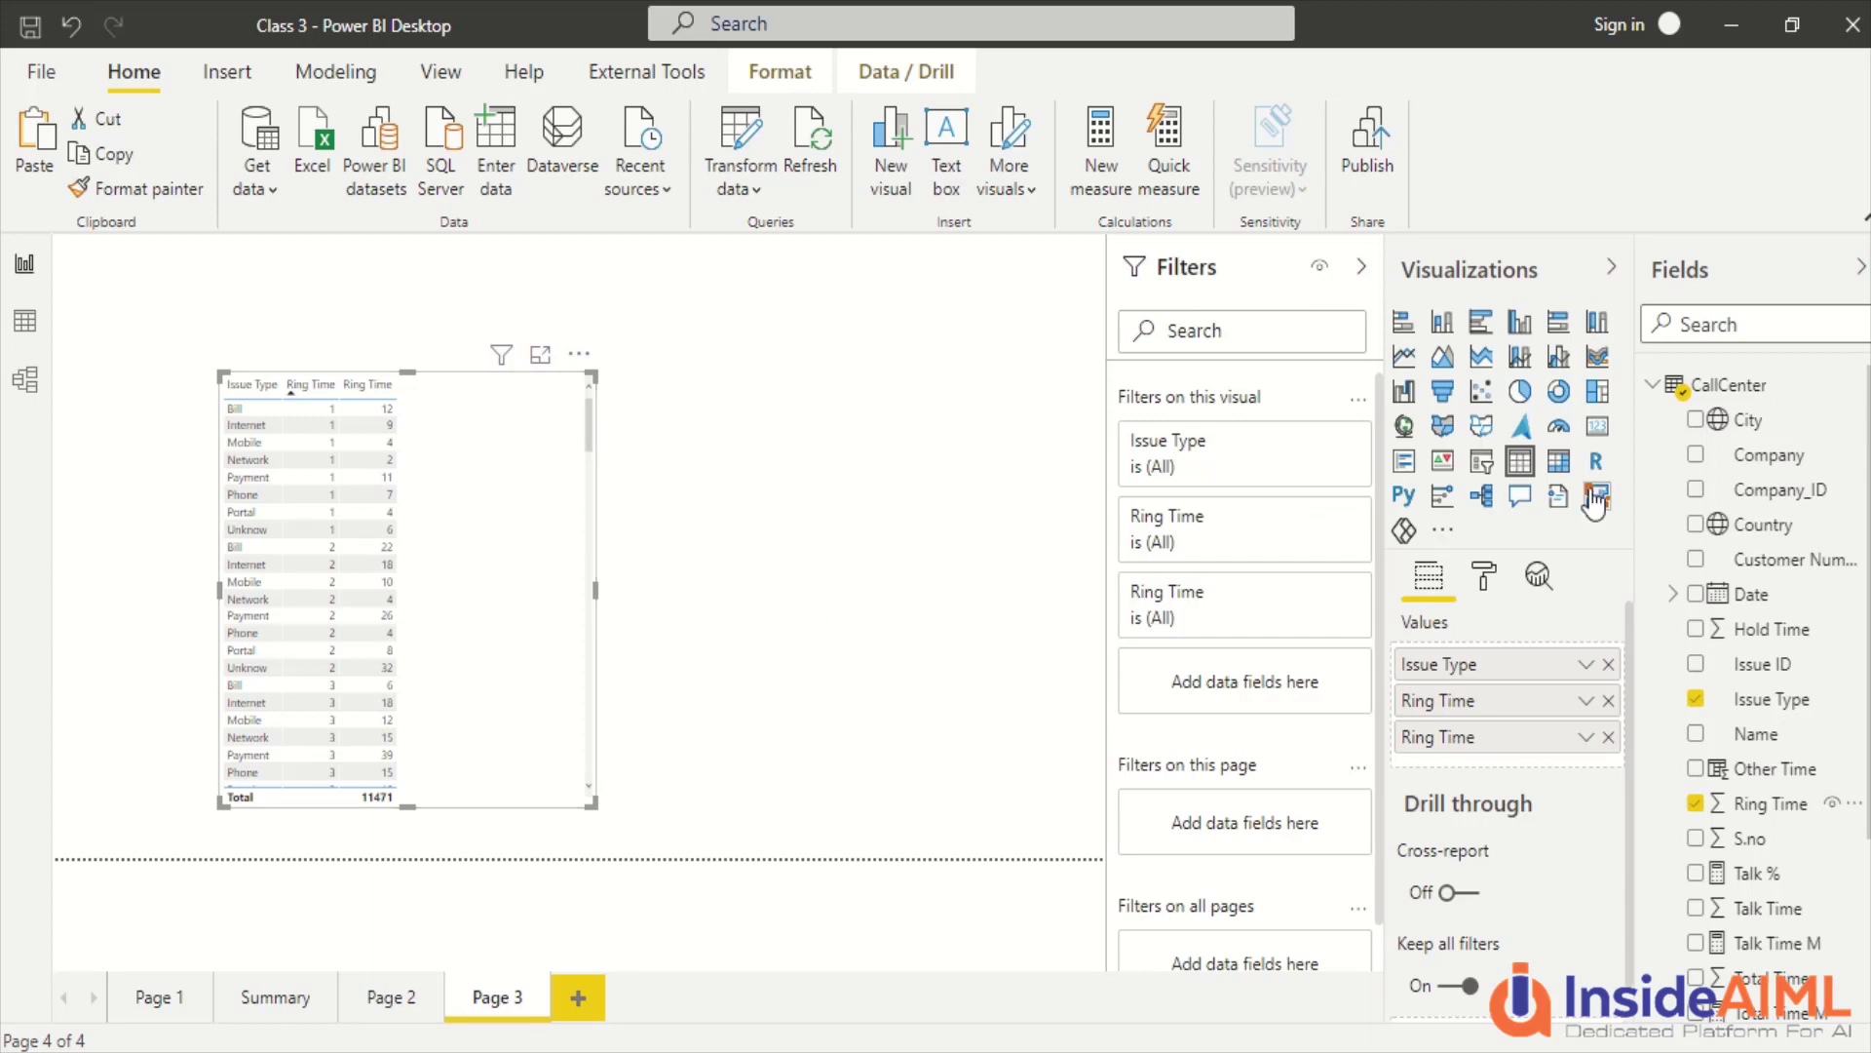
pyautogui.click(1558, 466)
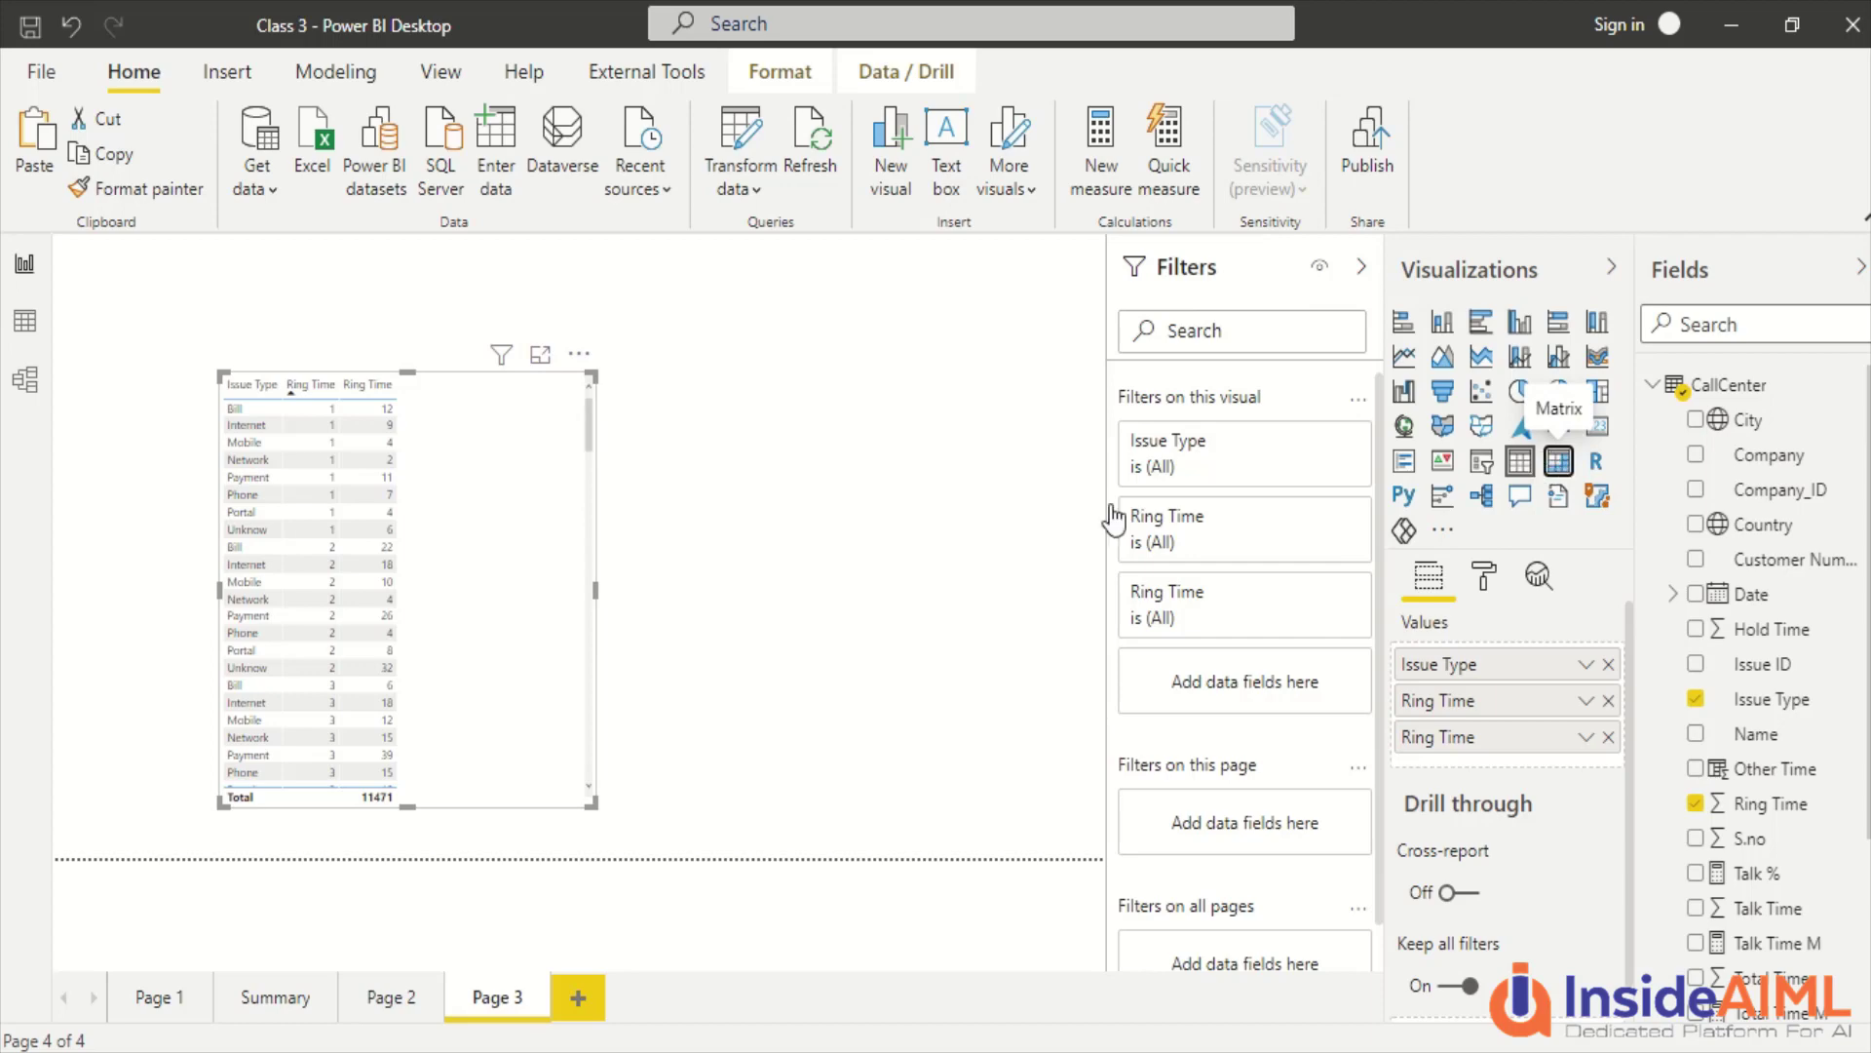
pyautogui.moveTo(501, 696); pyautogui.dragTo(326, 676)
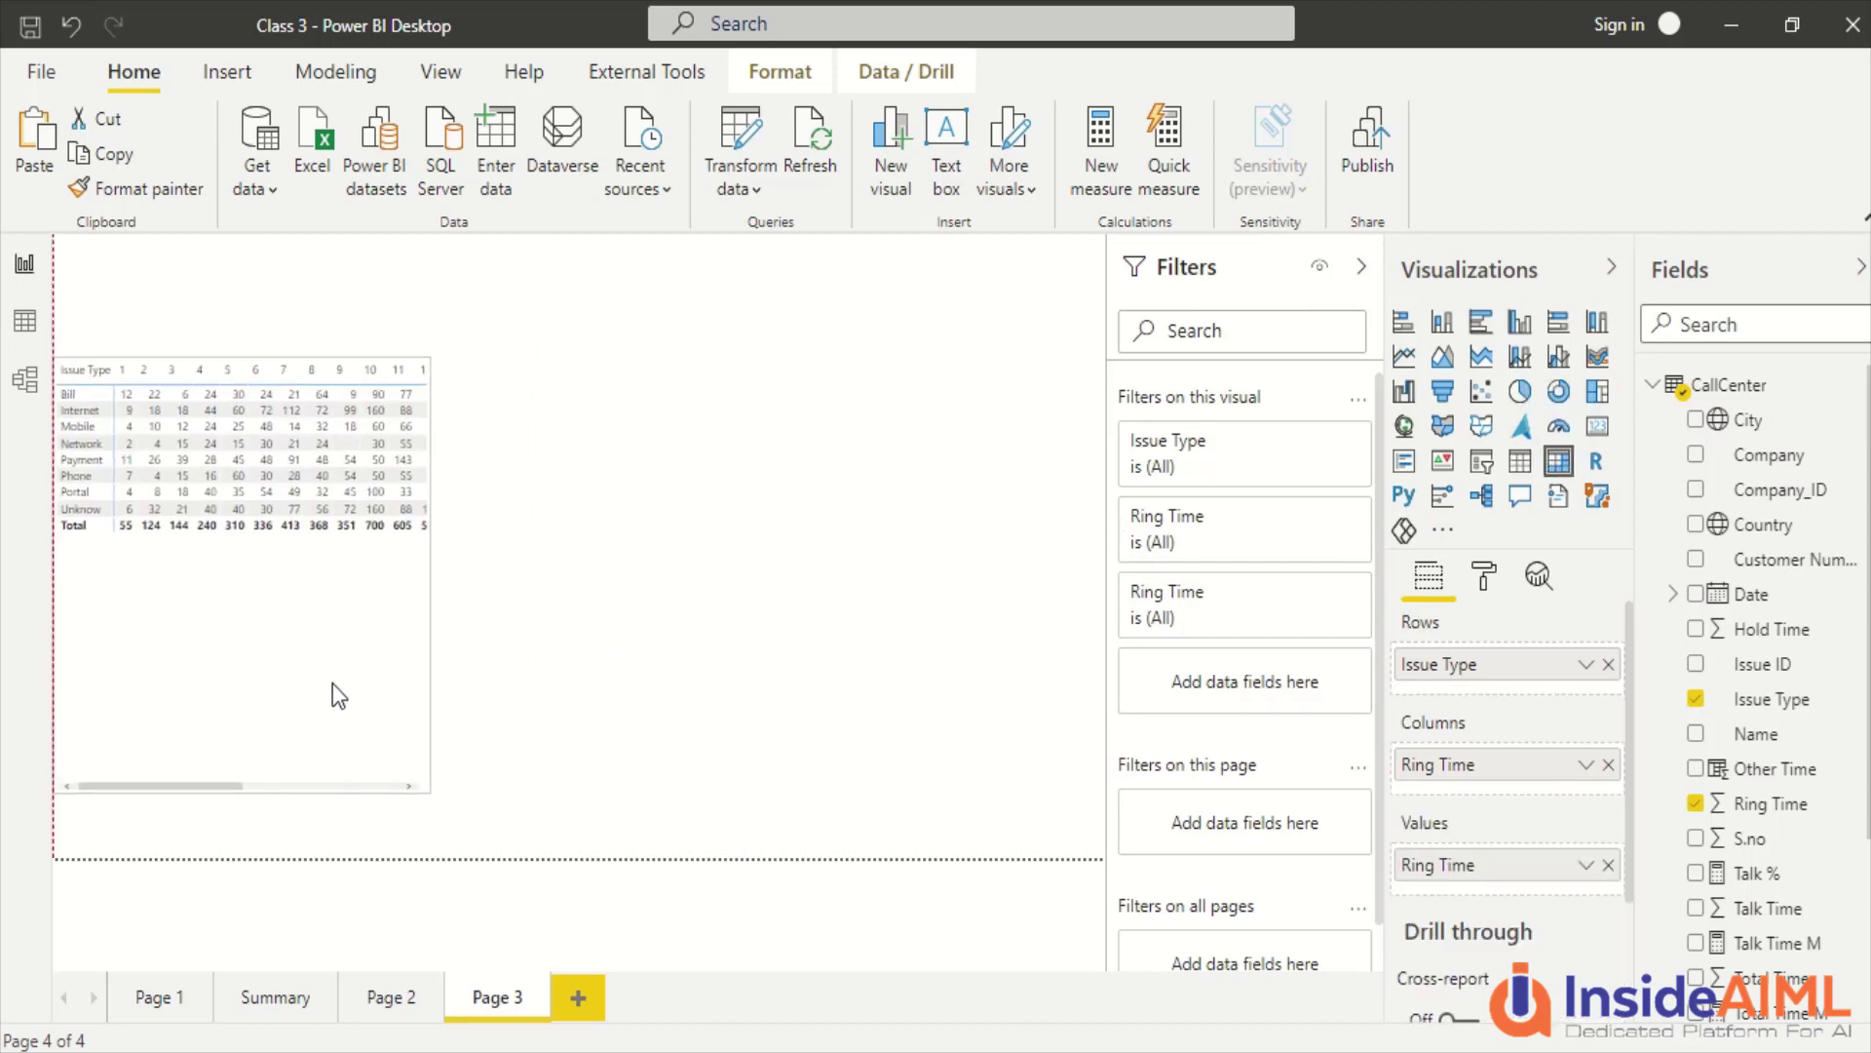
pyautogui.moveTo(430, 786); pyautogui.dragTo(852, 843)
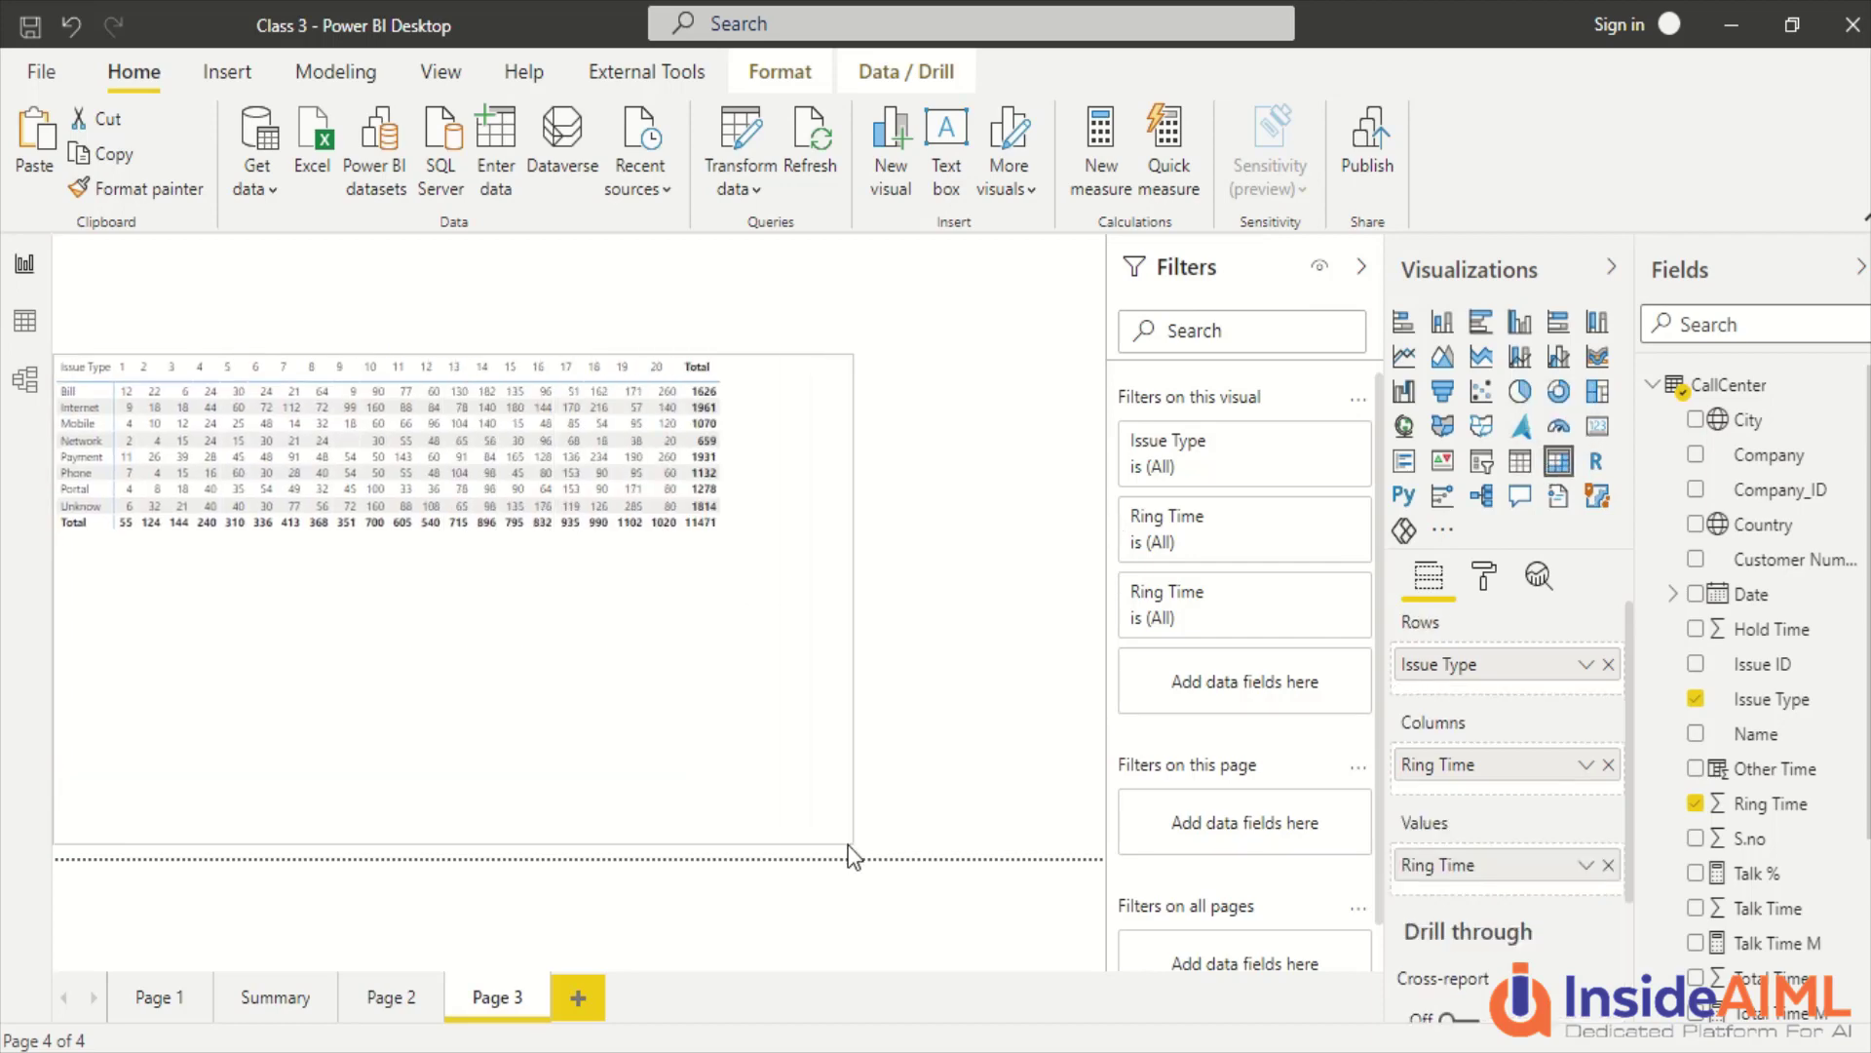
# Move Ring Time from the matrix columns to the rows beneath Issue Type, and expand the Bill and Internet groups.
pyautogui.moveTo(1487, 777); pyautogui.dragTo(1468, 693)
pyautogui.moveTo(1482, 770)
pyautogui.mouseDown()
pyautogui.moveTo(1474, 733)
pyautogui.moveTo(1481, 759)
pyautogui.mouseUp()
pyautogui.moveTo(1446, 777); pyautogui.dragTo(1454, 694)
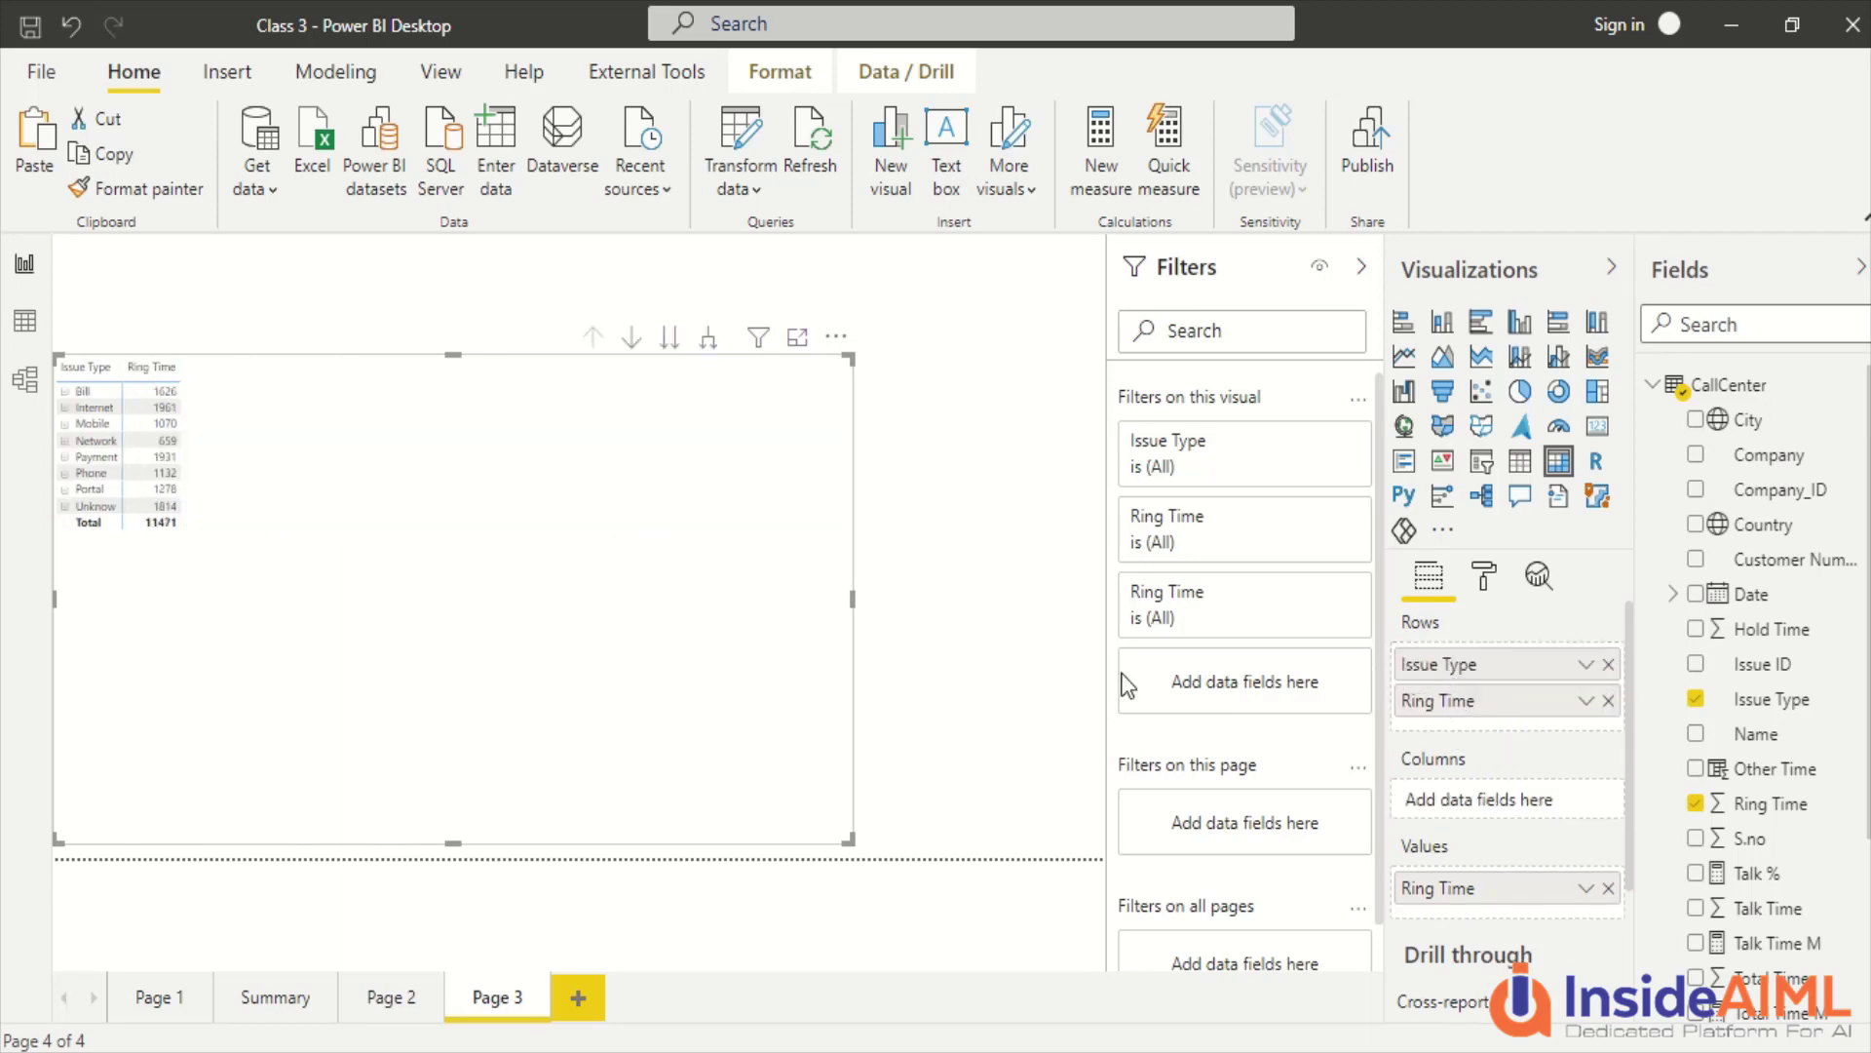
pyautogui.click(64, 393)
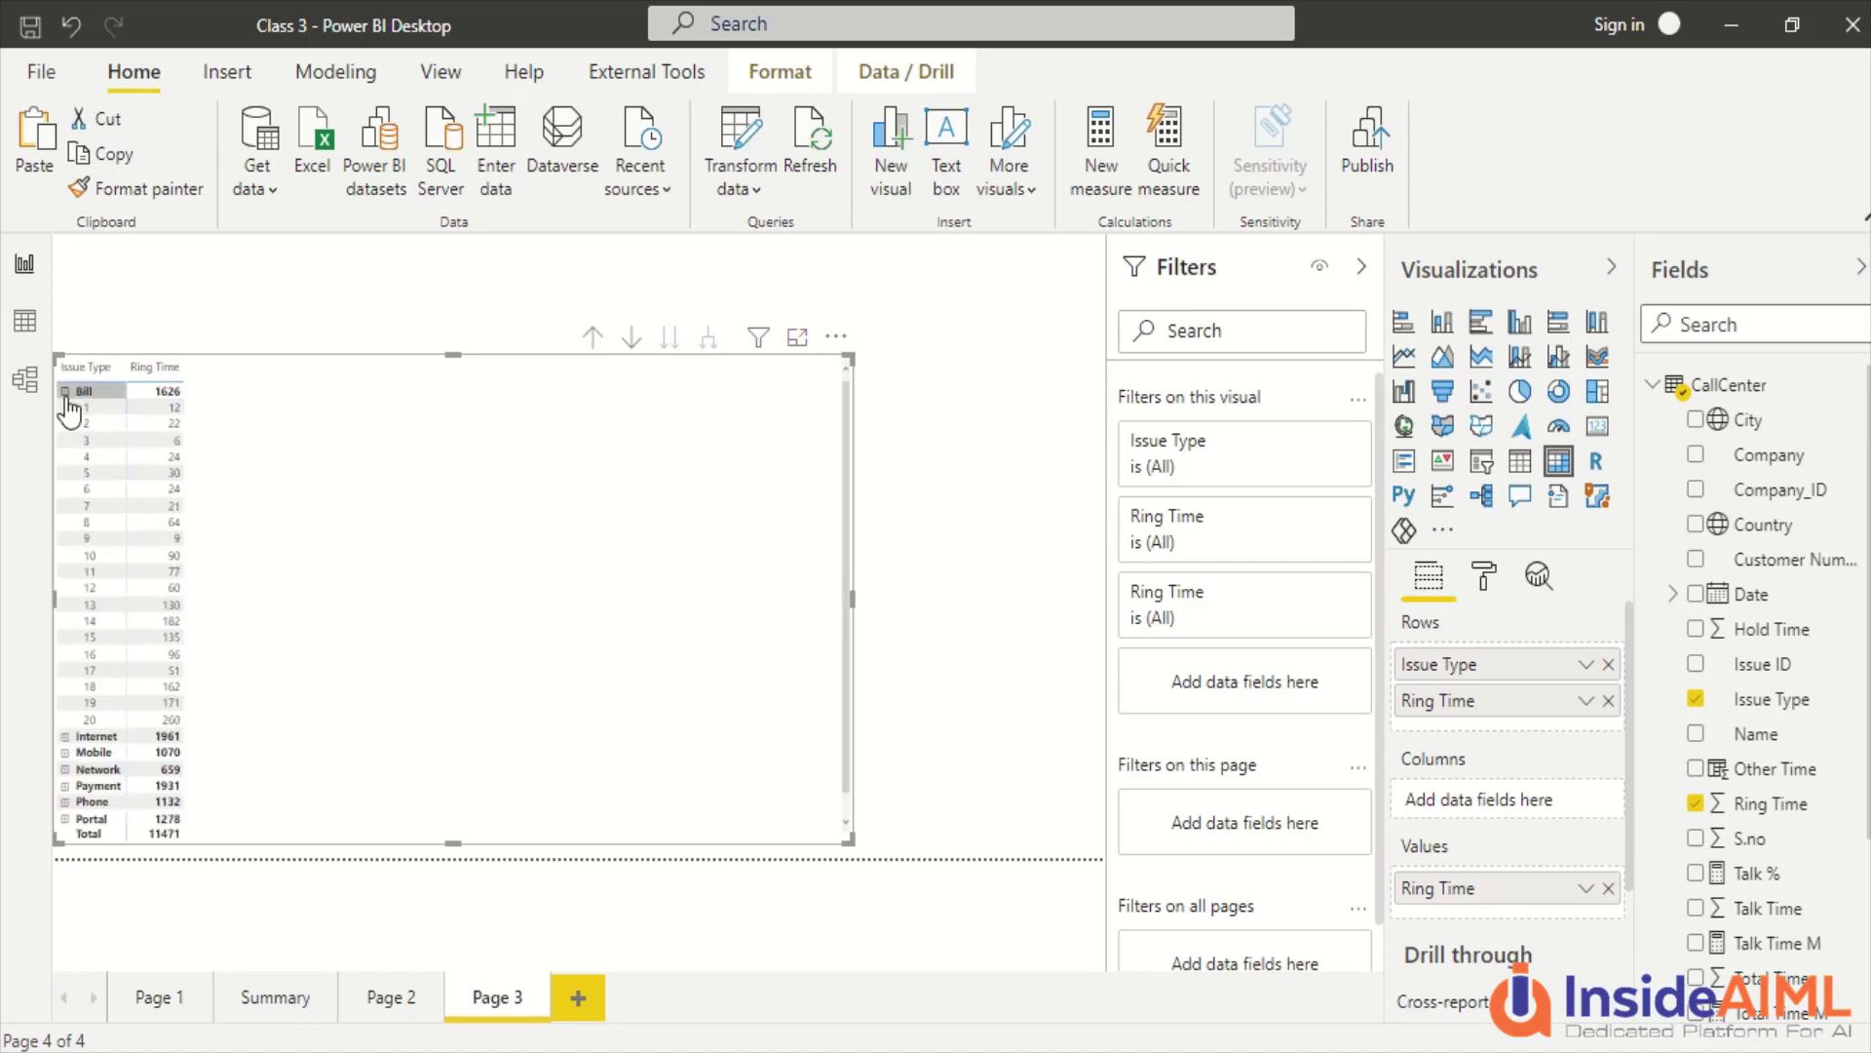
pyautogui.click(65, 738)
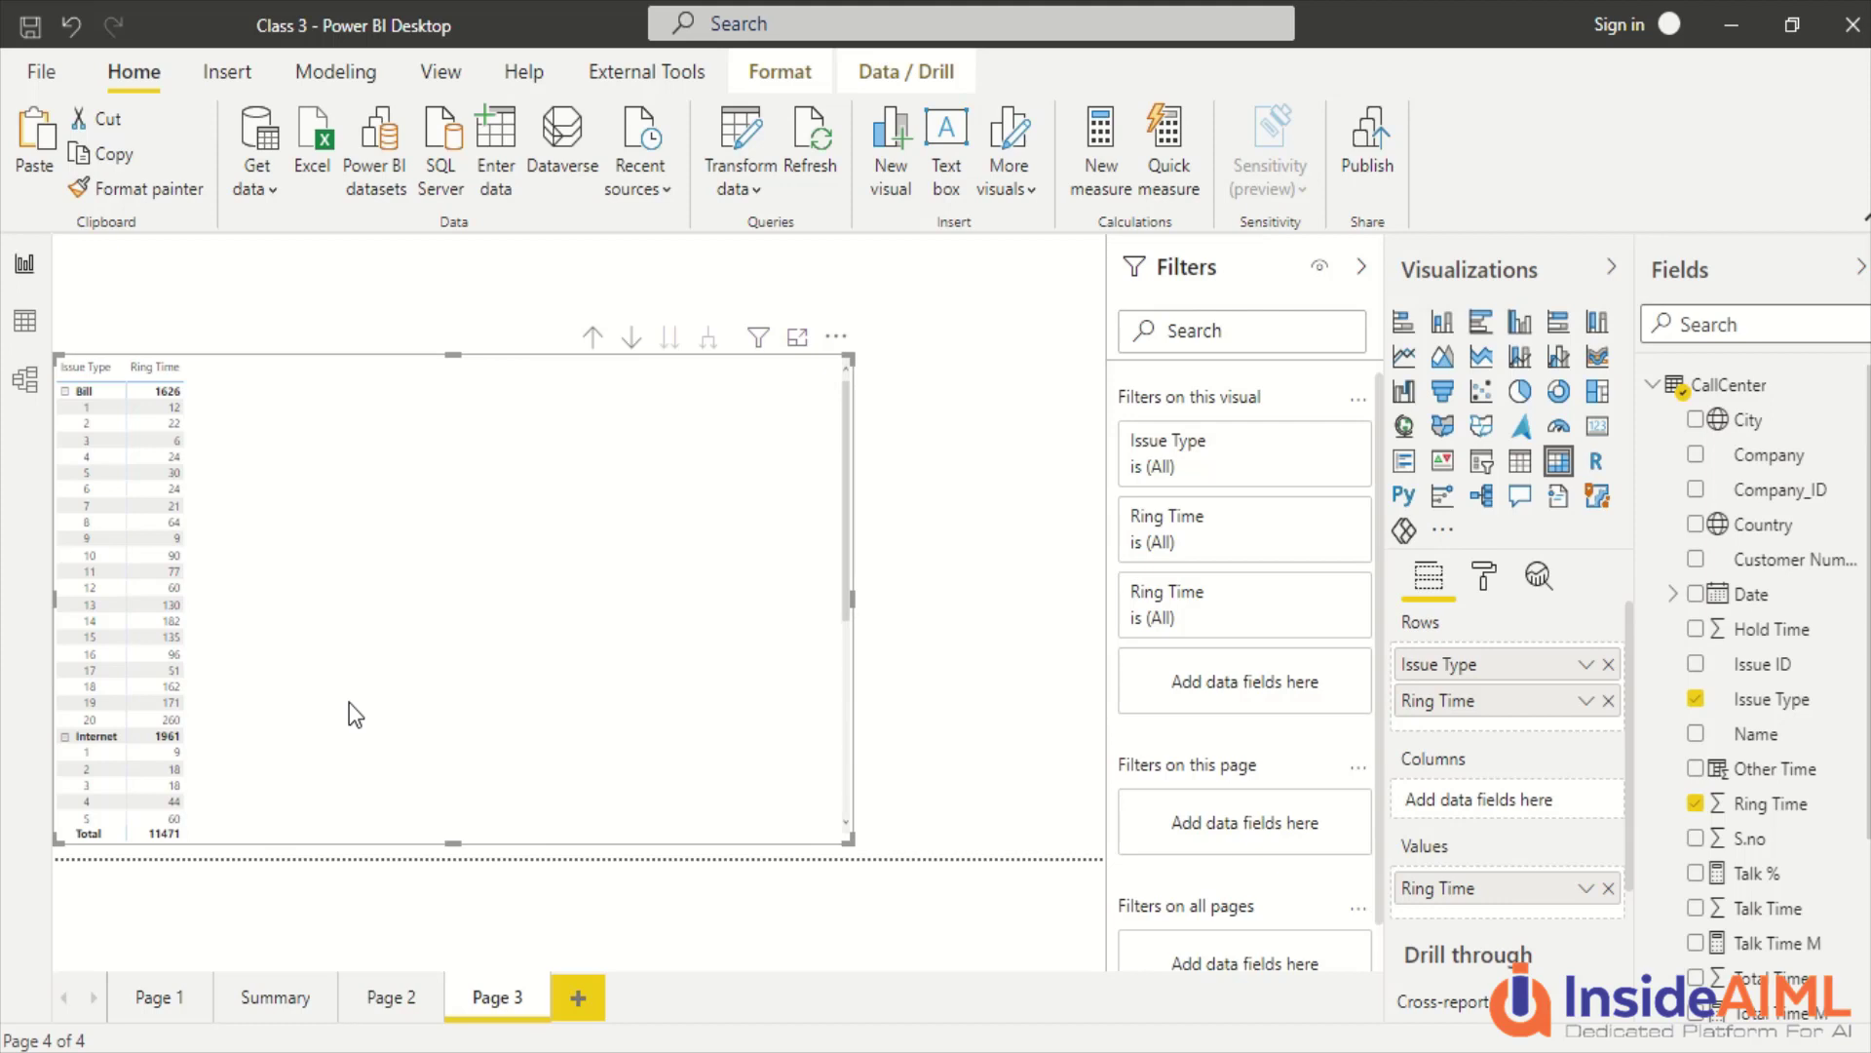
# Replace Ring Time with Company in the matrix rows and expand the Bill group.
pyautogui.click(1609, 701)
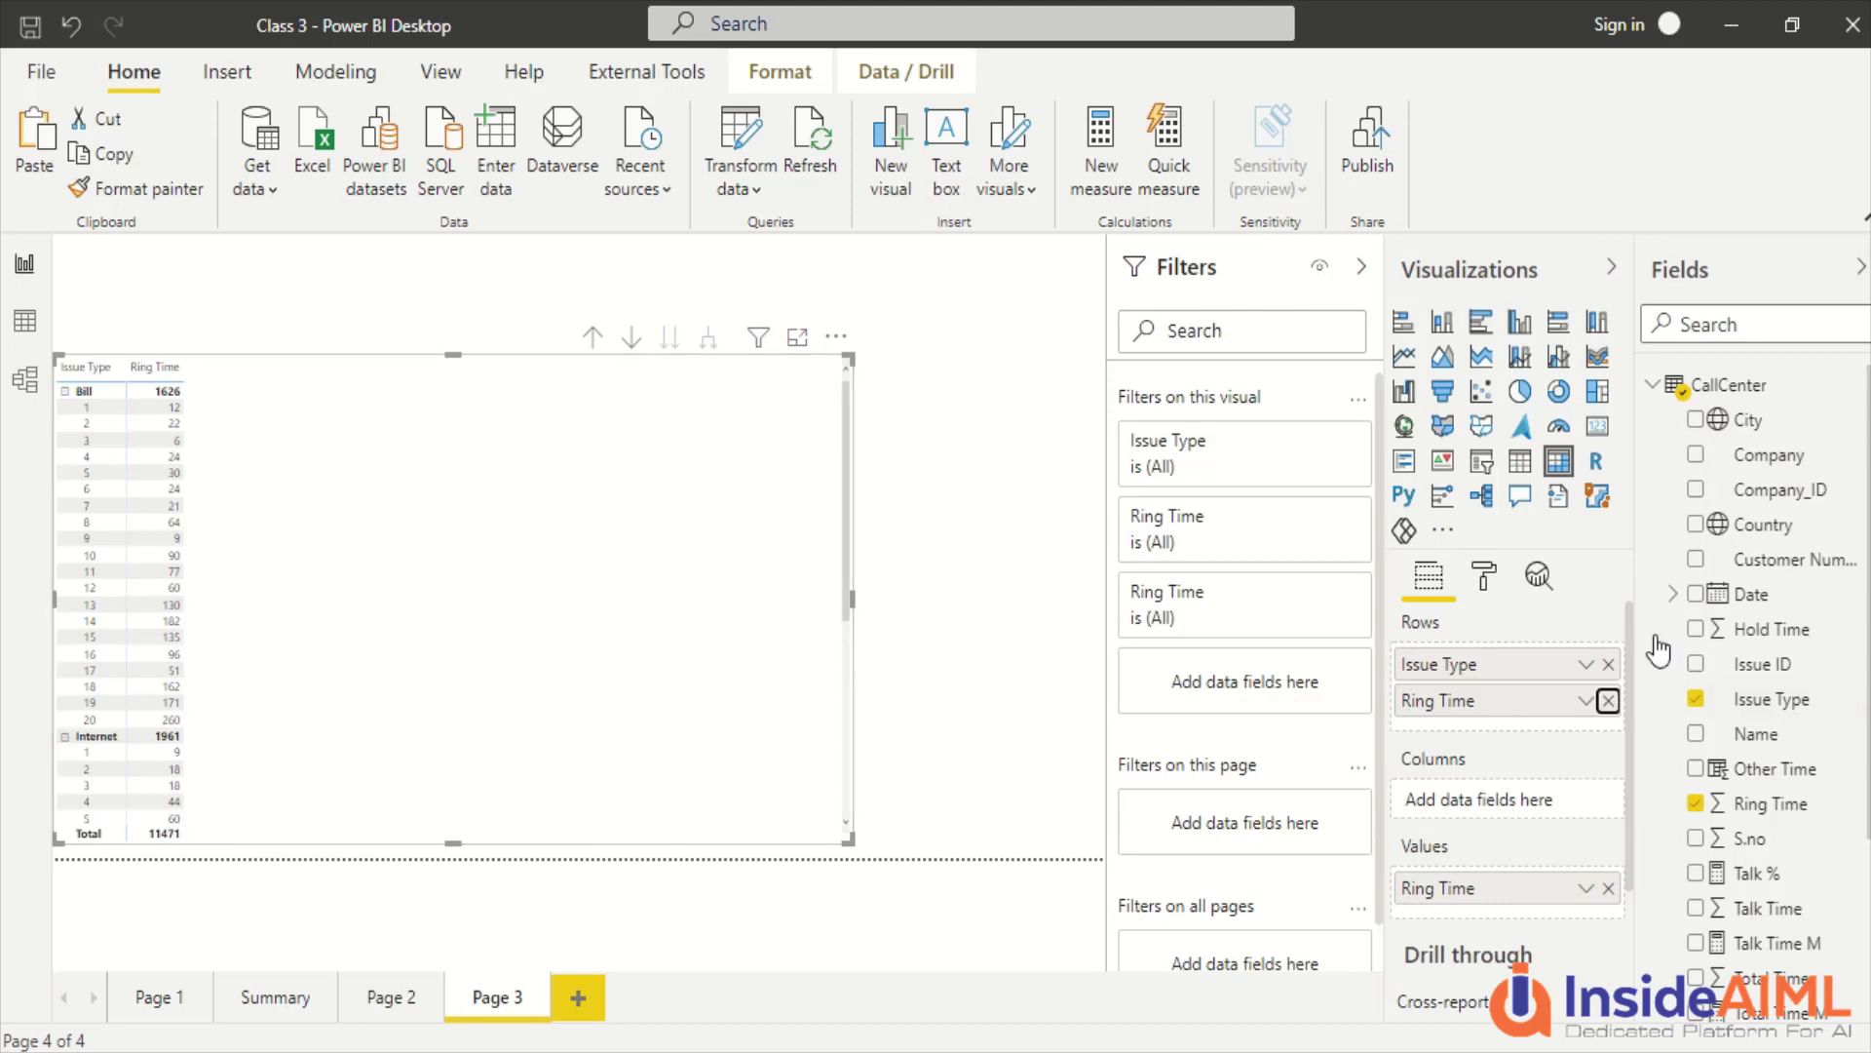
pyautogui.moveTo(1772, 464); pyautogui.dragTo(1547, 686)
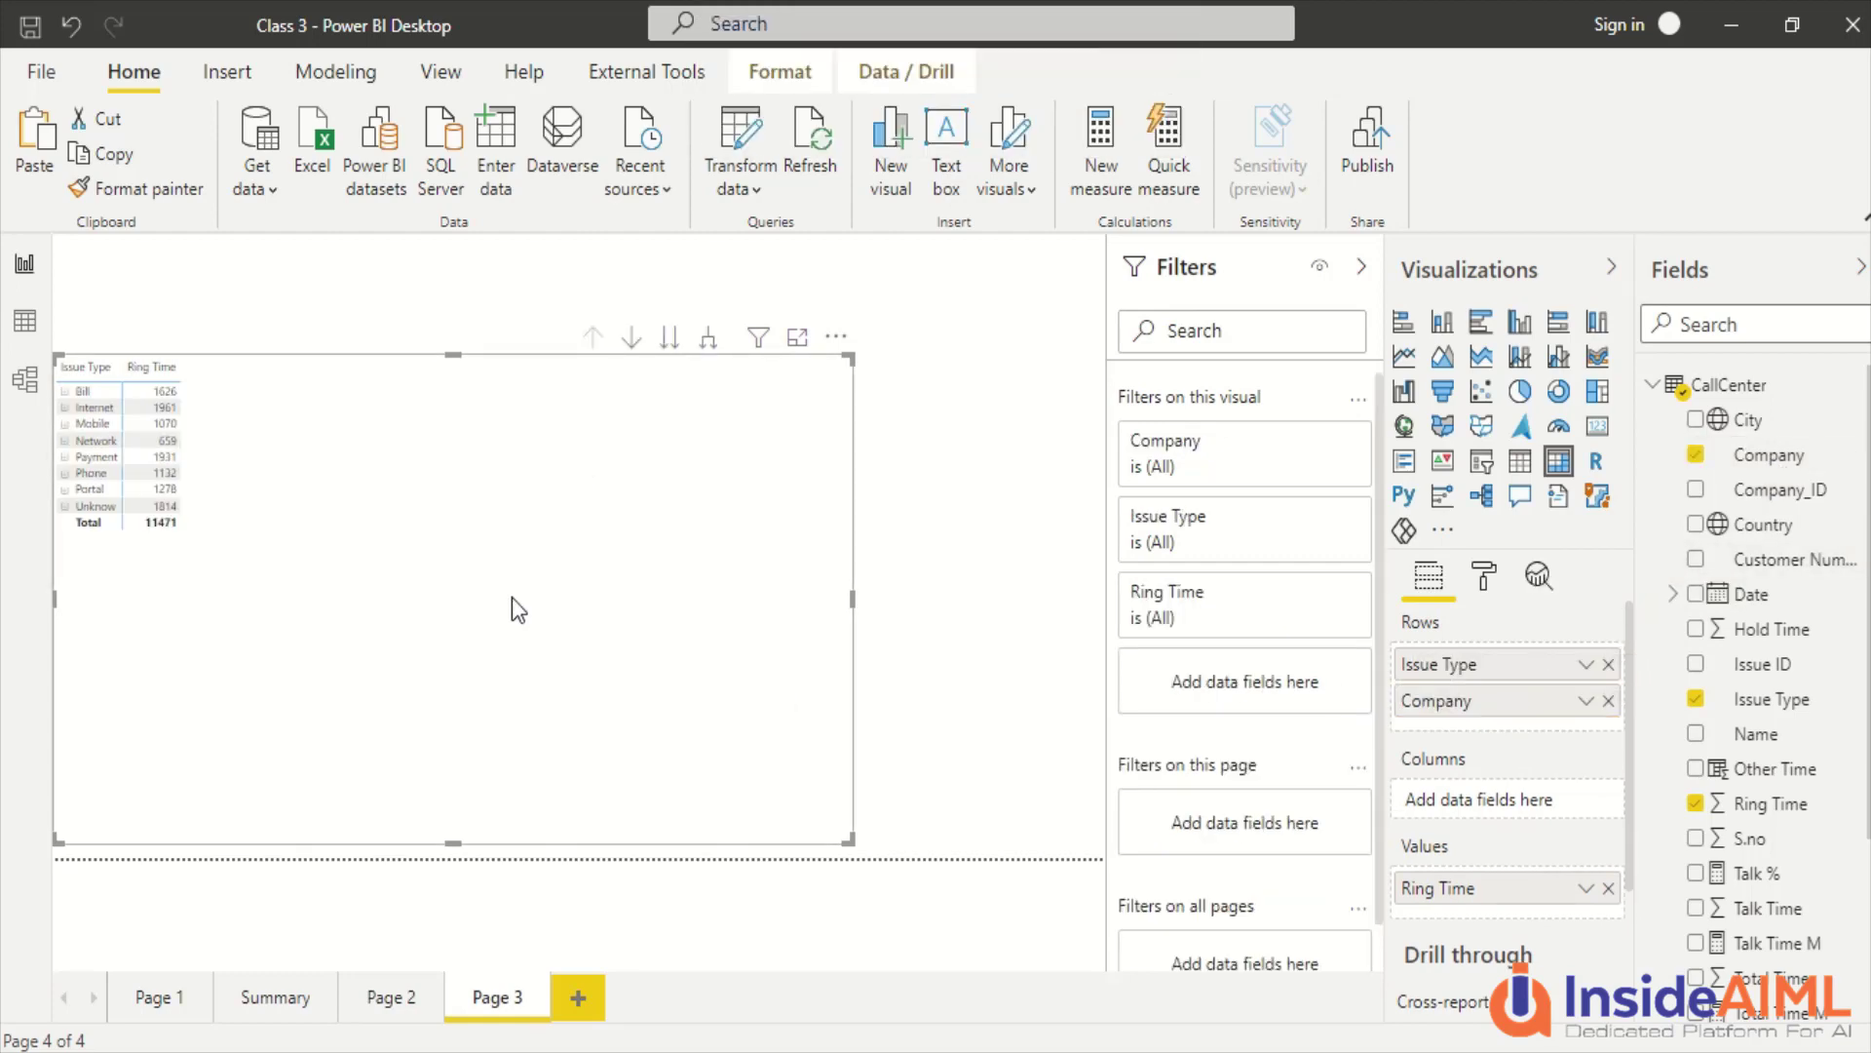
pyautogui.click(64, 391)
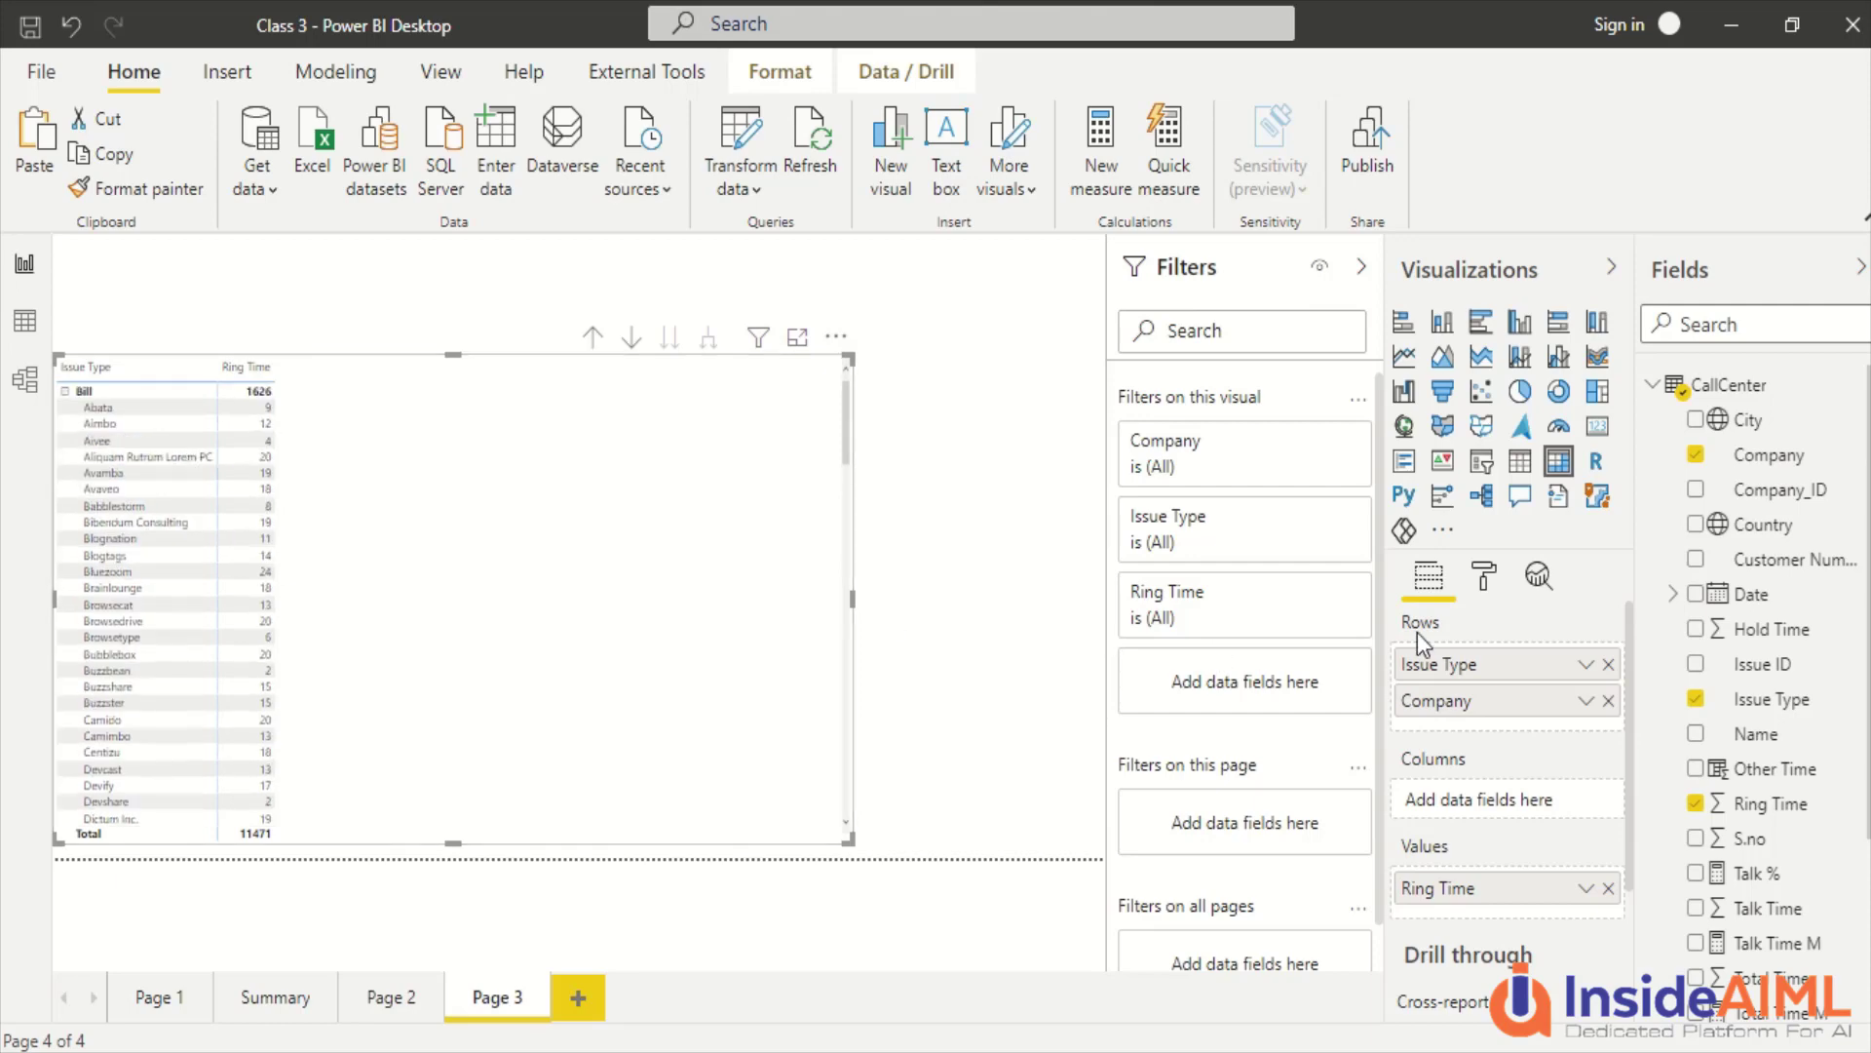
# Find the stepped layout option in the matrix's row header formatting and turn it off.
pyautogui.click(1478, 575)
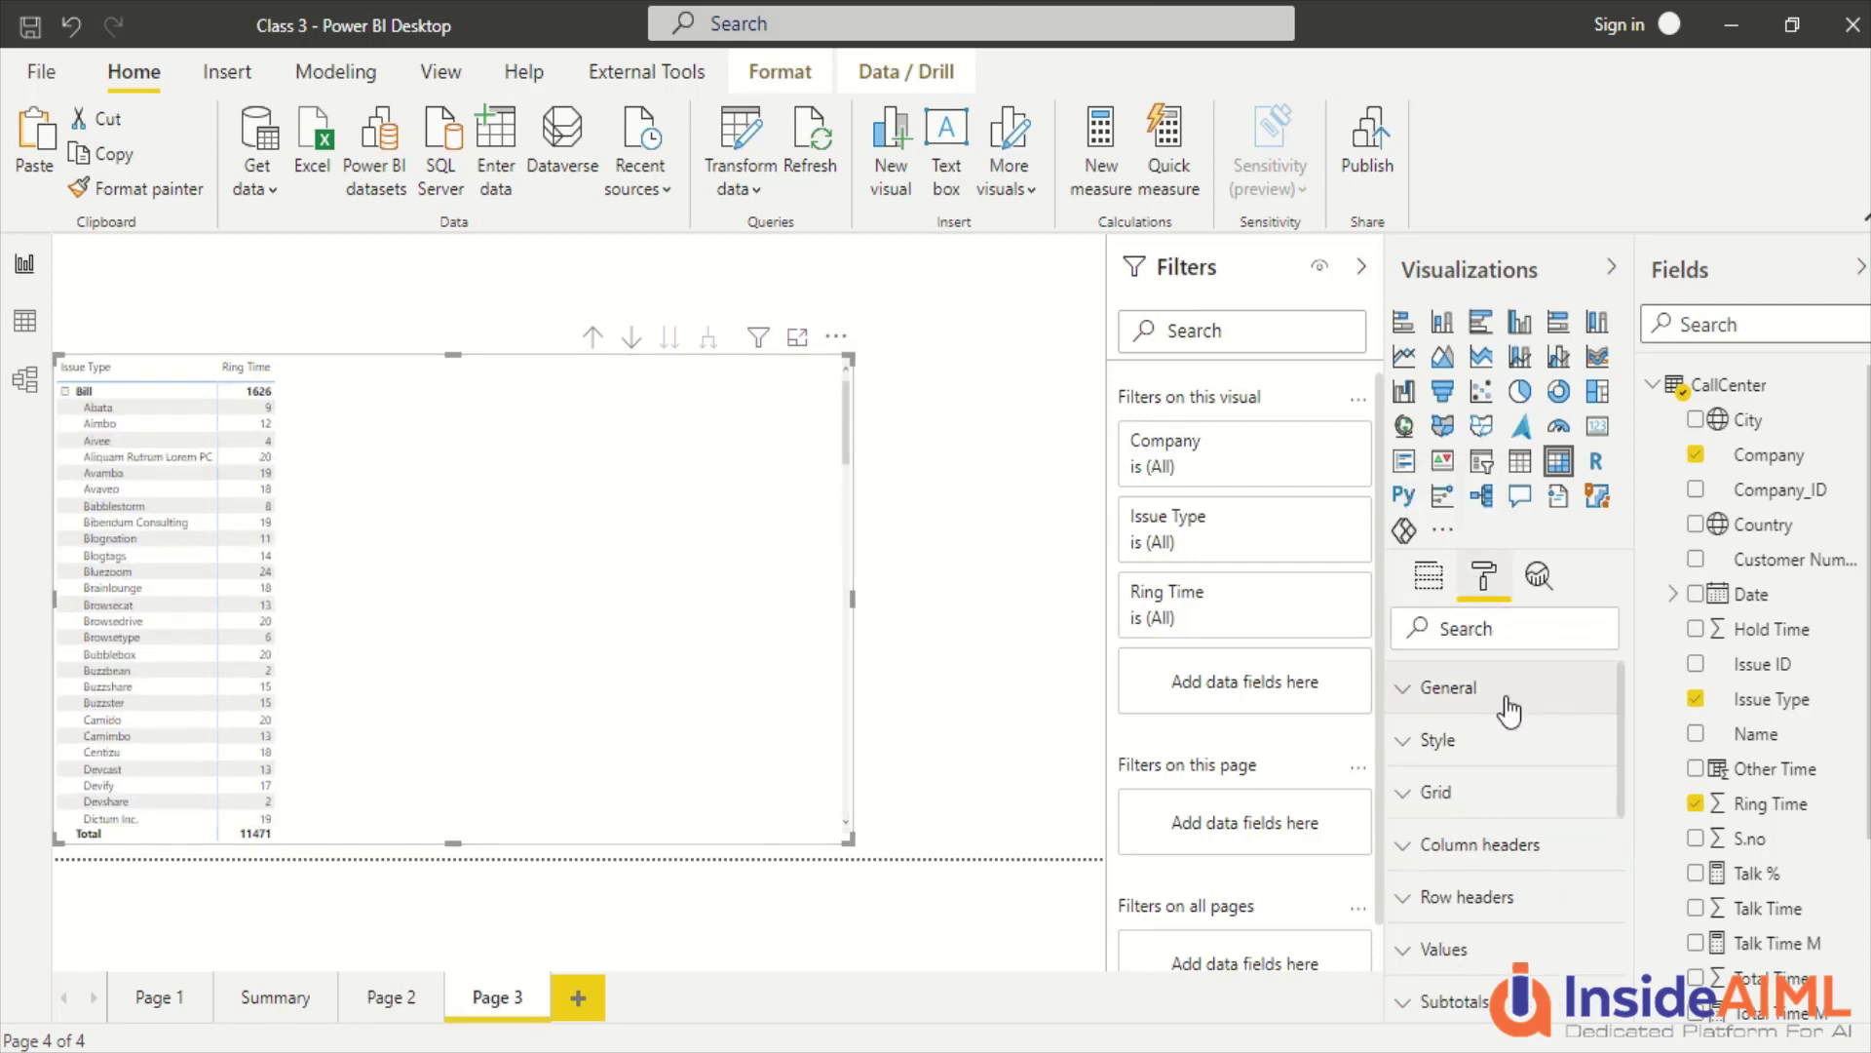
pyautogui.click(1476, 631)
pyautogui.write('Ste')
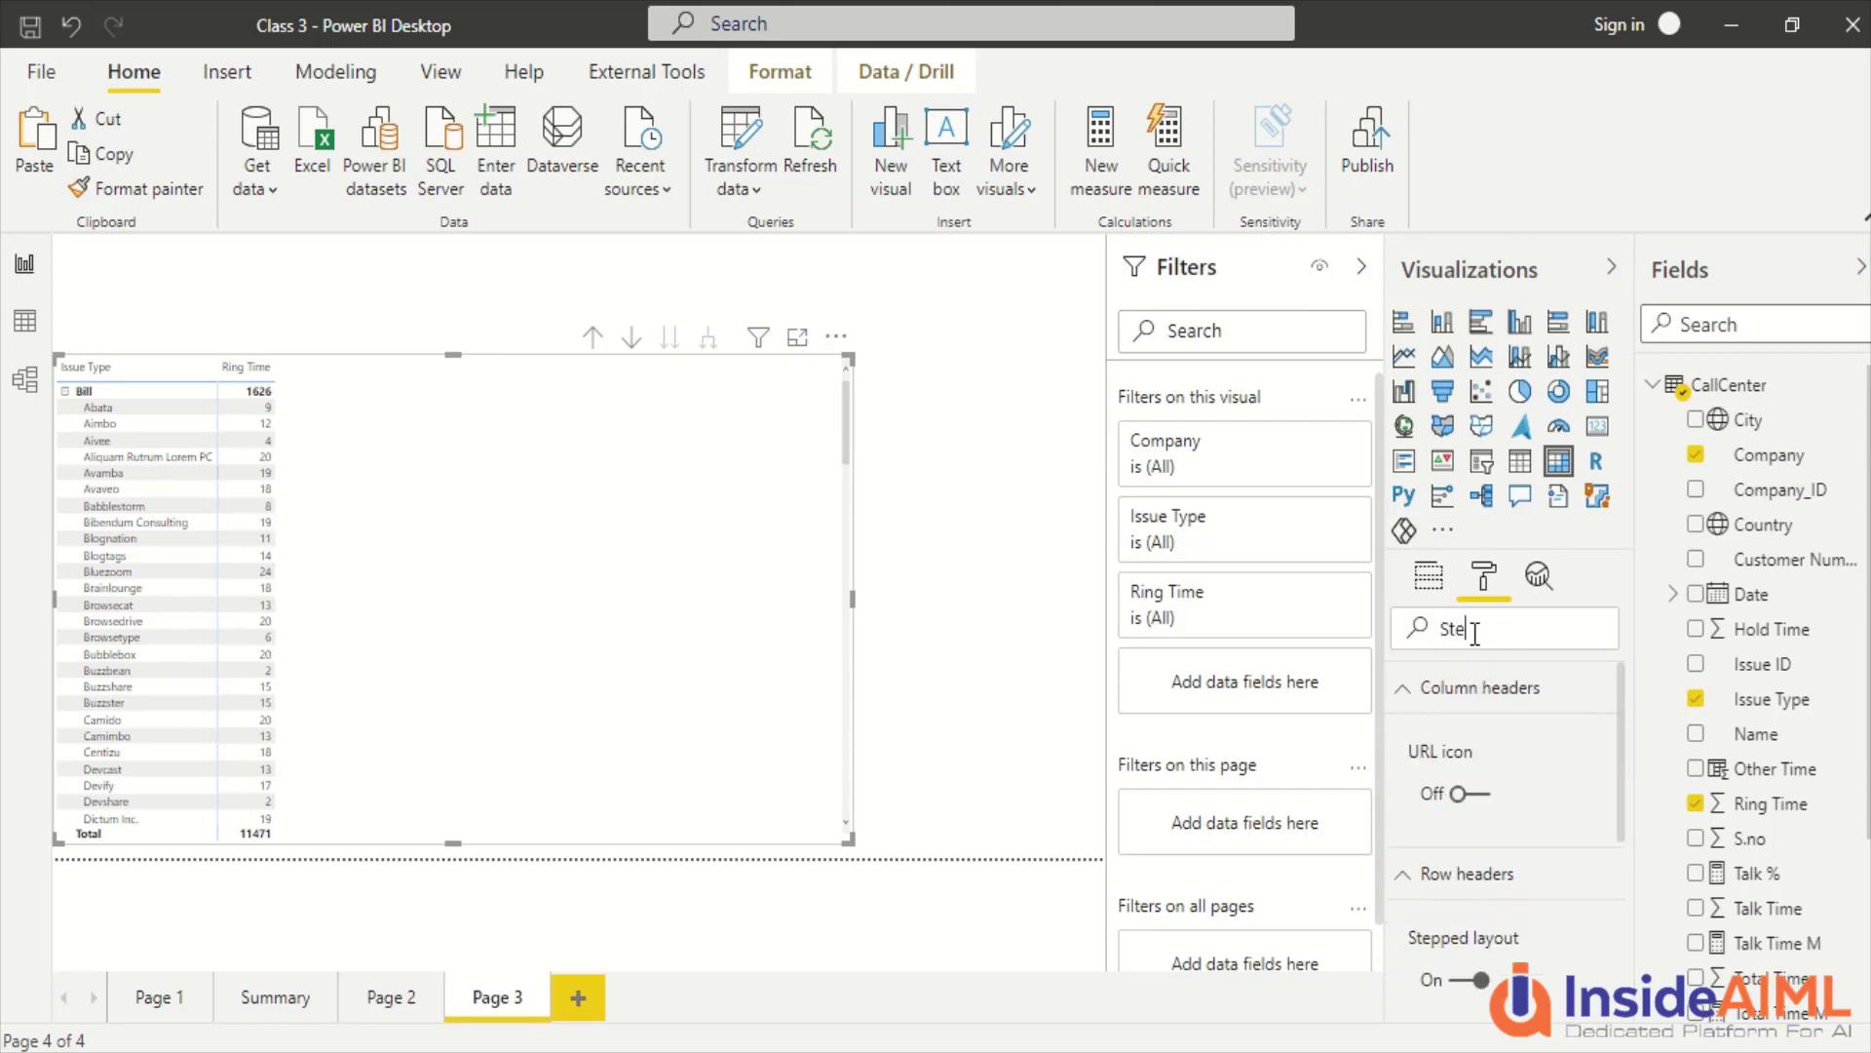
pyautogui.scroll(-2, 1525, 873)
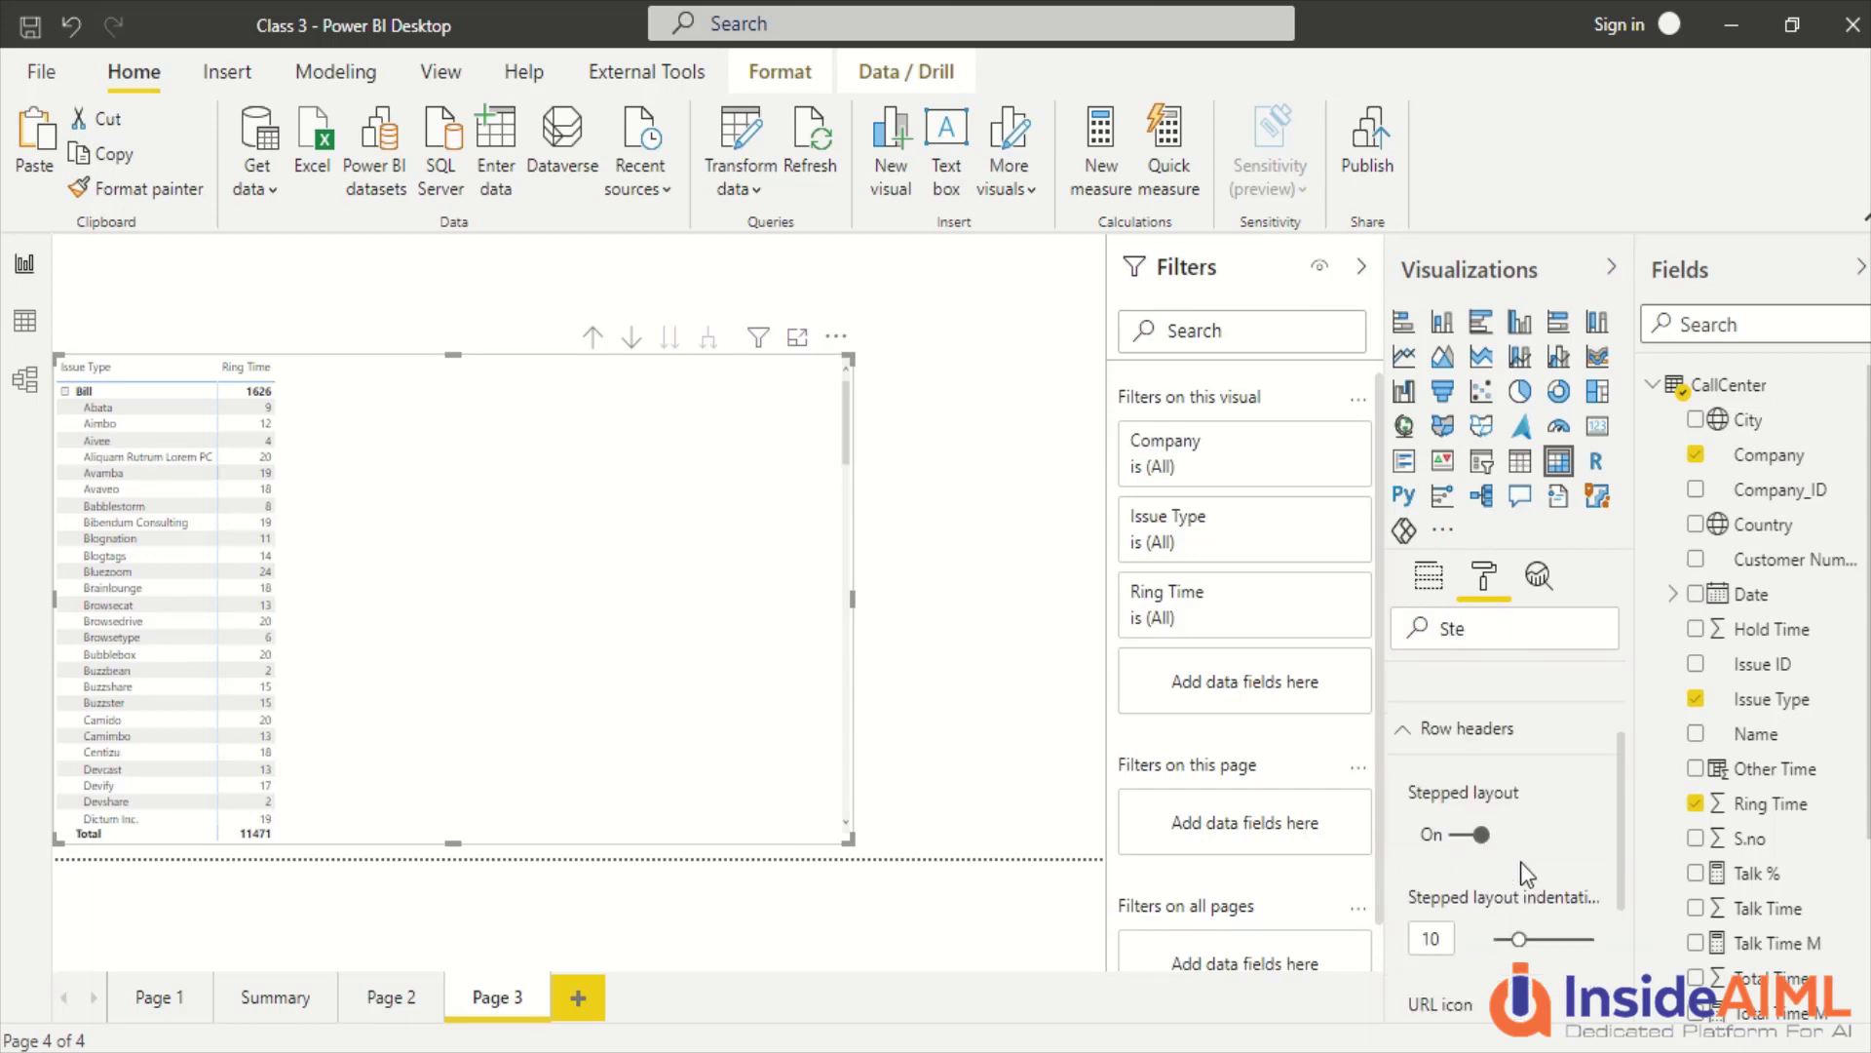
pyautogui.click(1474, 835)
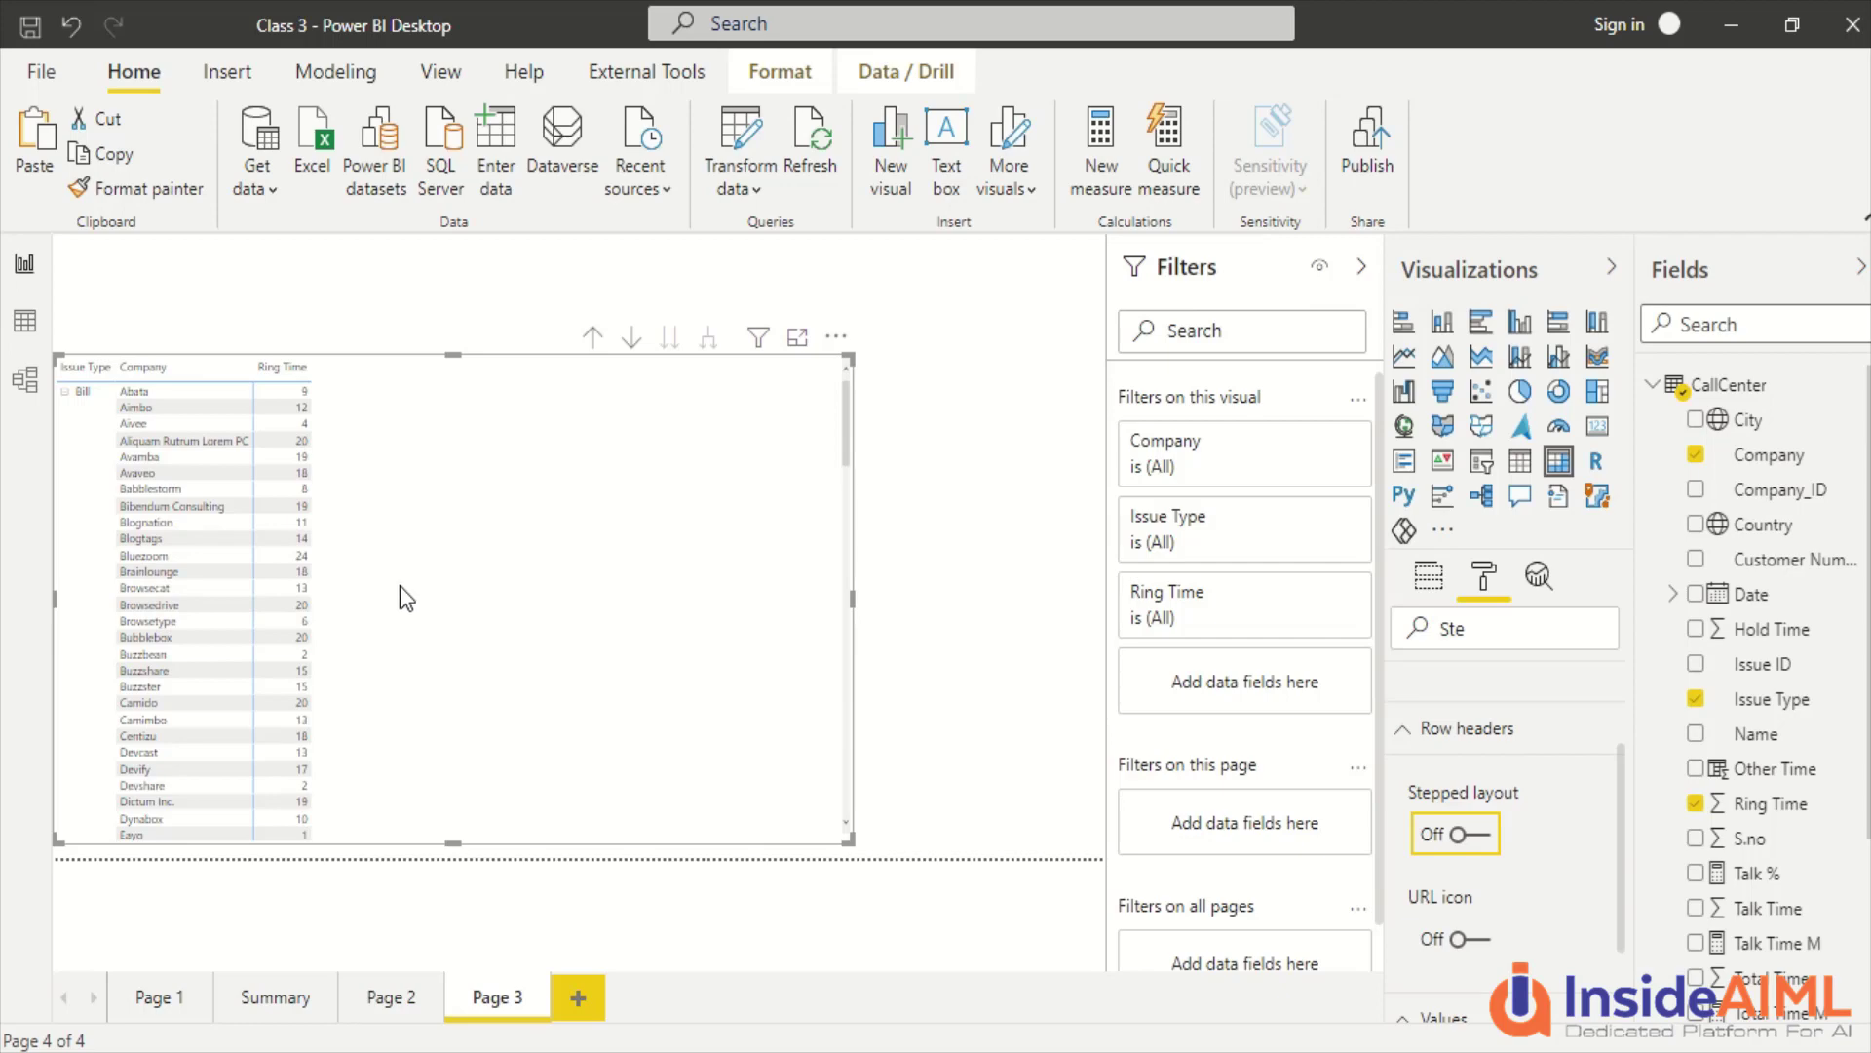
# Look through the company rows under Bill and collapse that group.
pyautogui.scroll(-15, 449, 590)
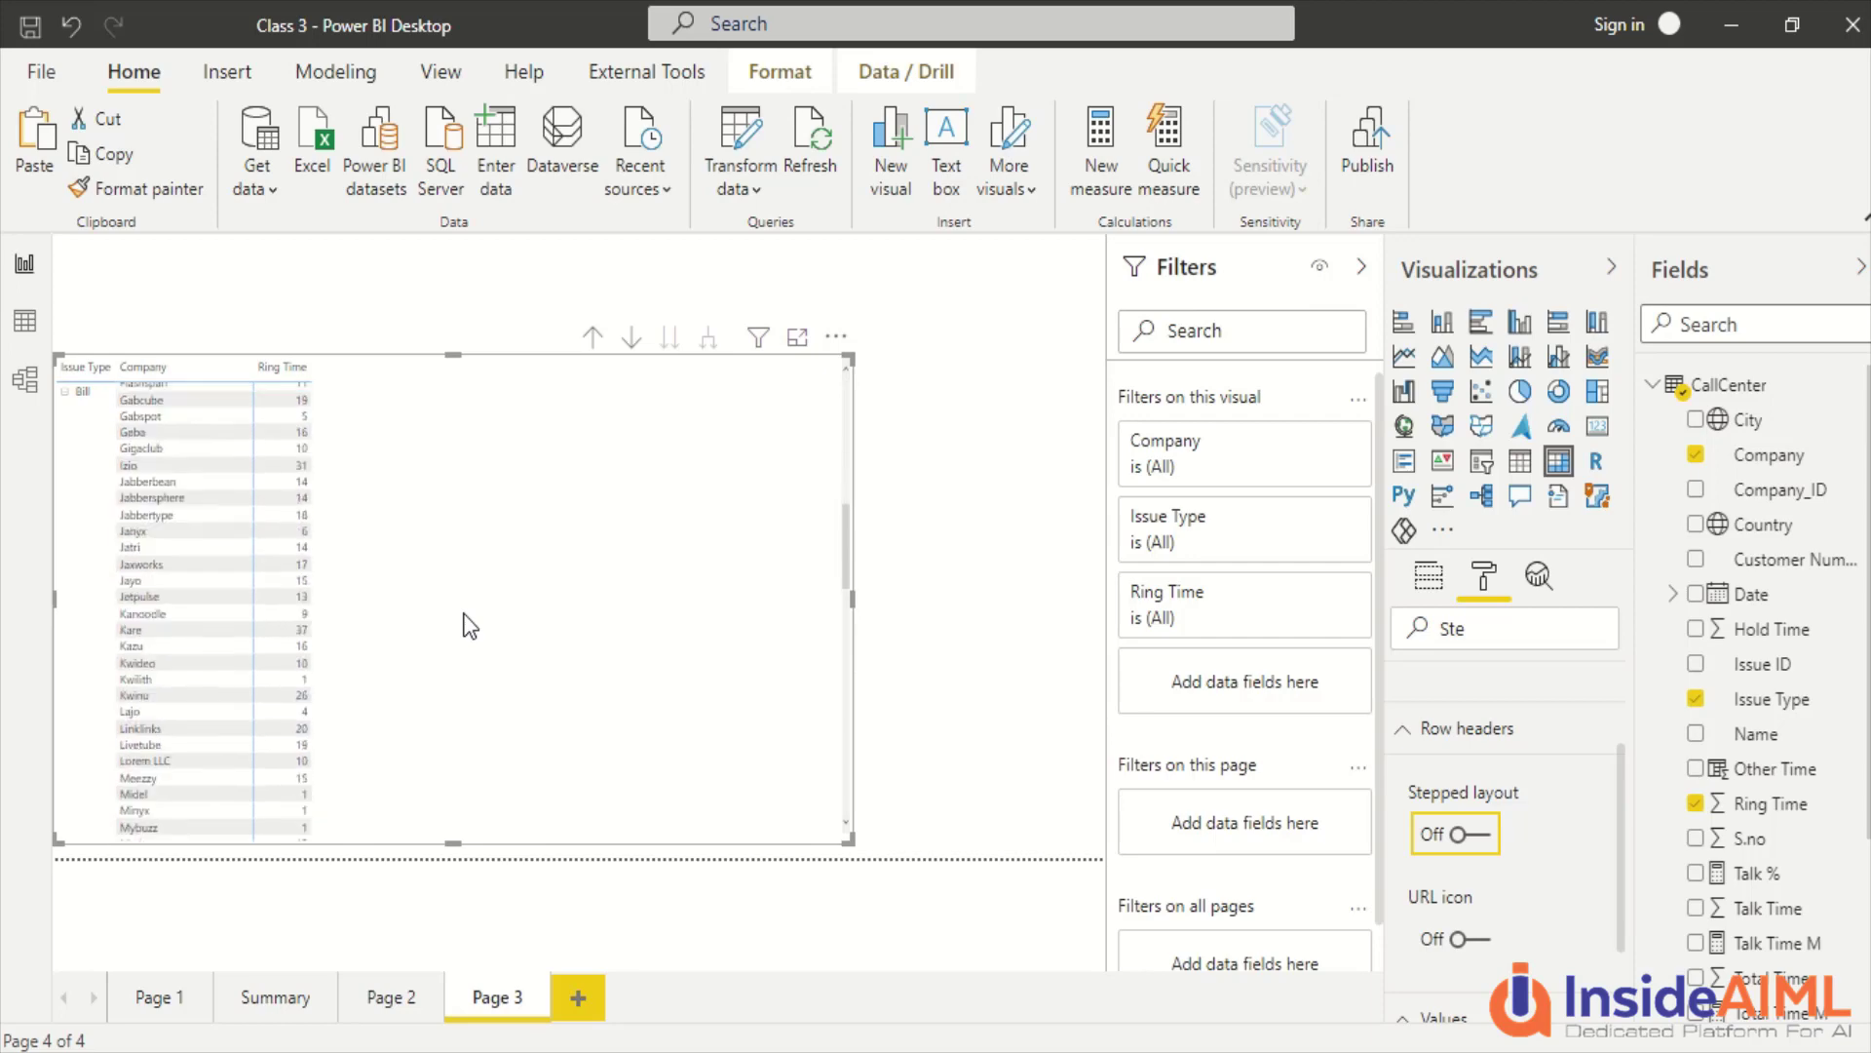
pyautogui.scroll(-15, 469, 625)
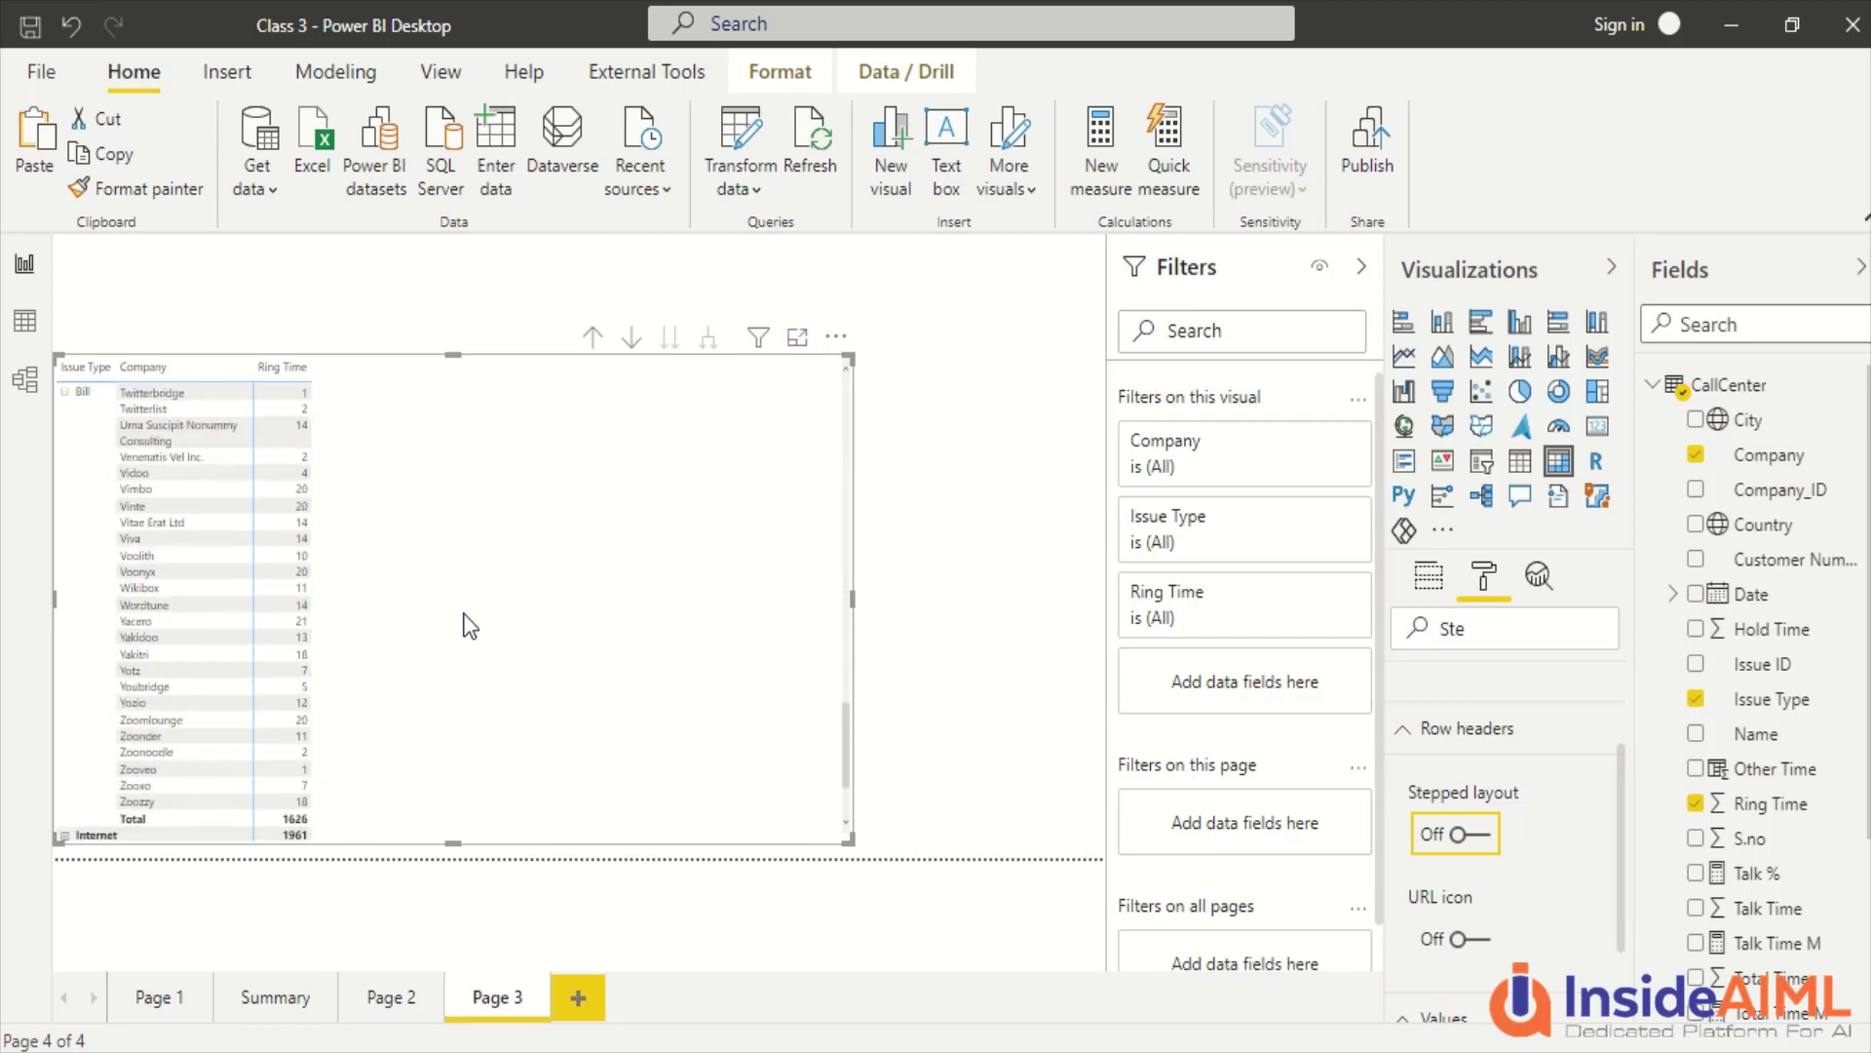
pyautogui.scroll(20, 469, 619)
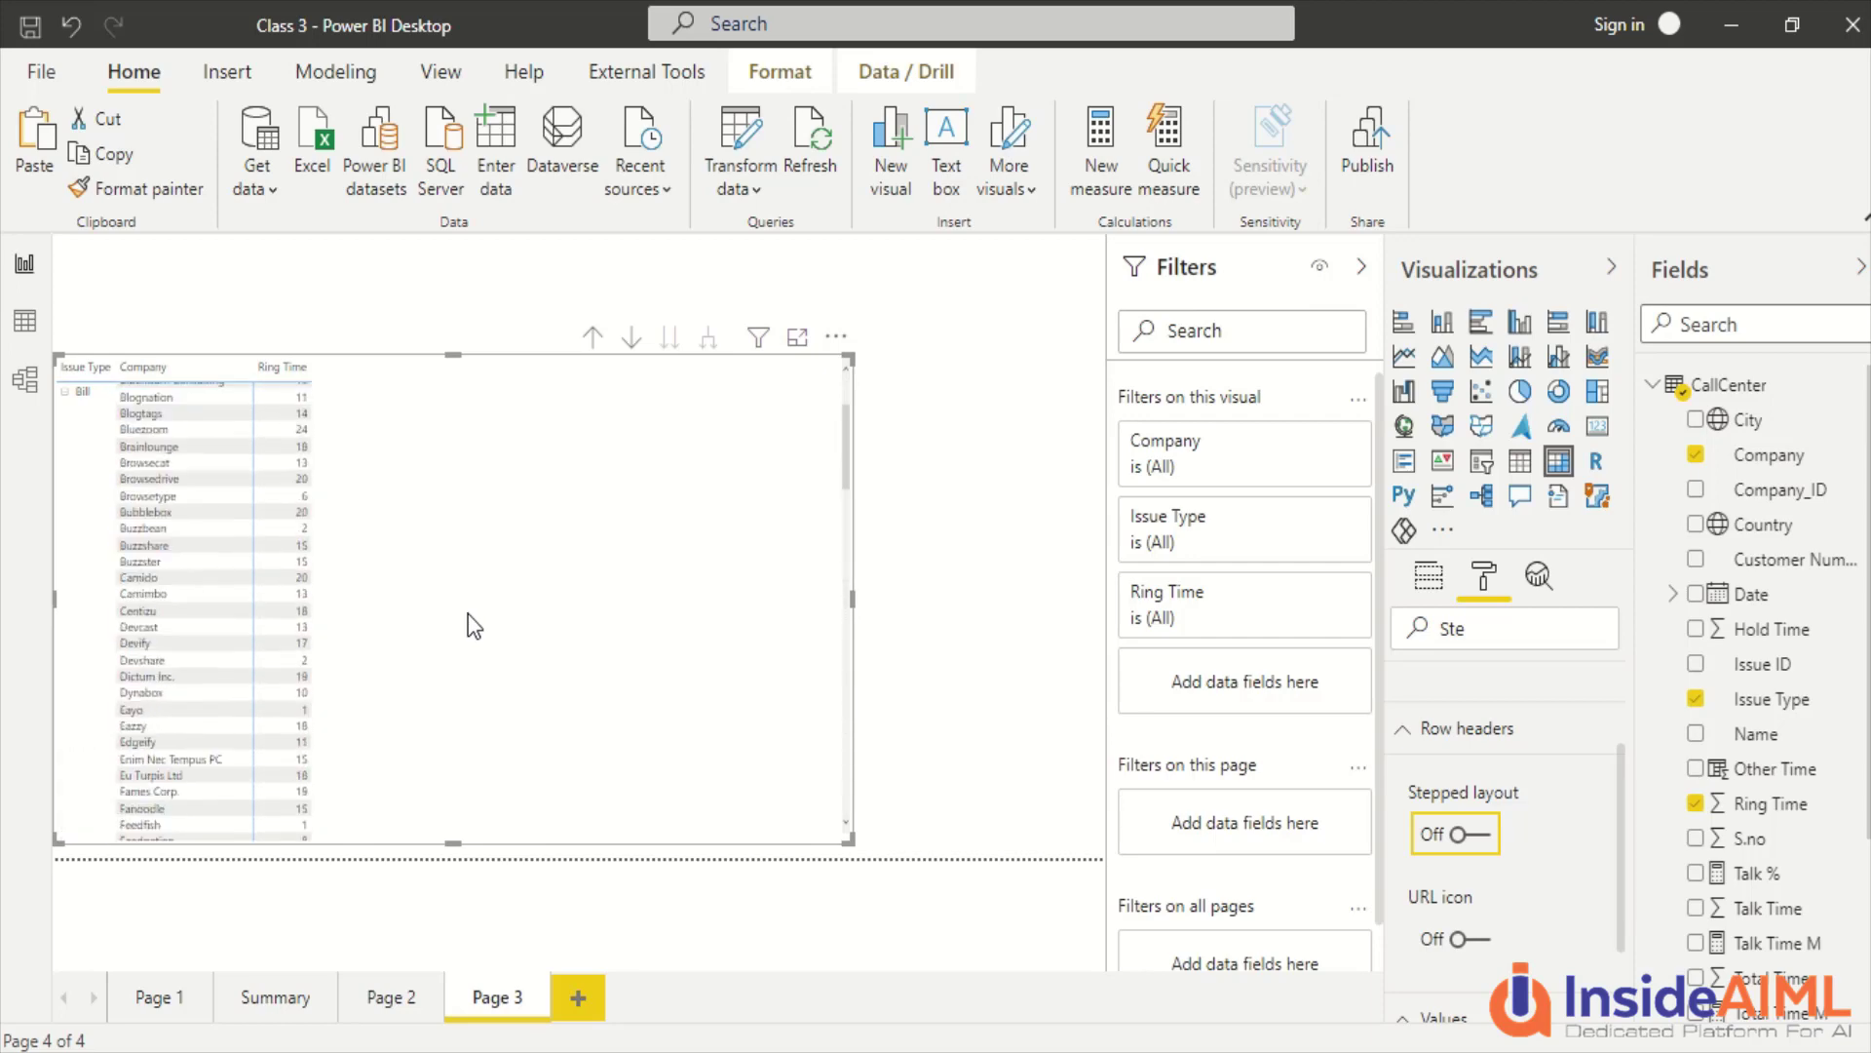
pyautogui.click(66, 397)
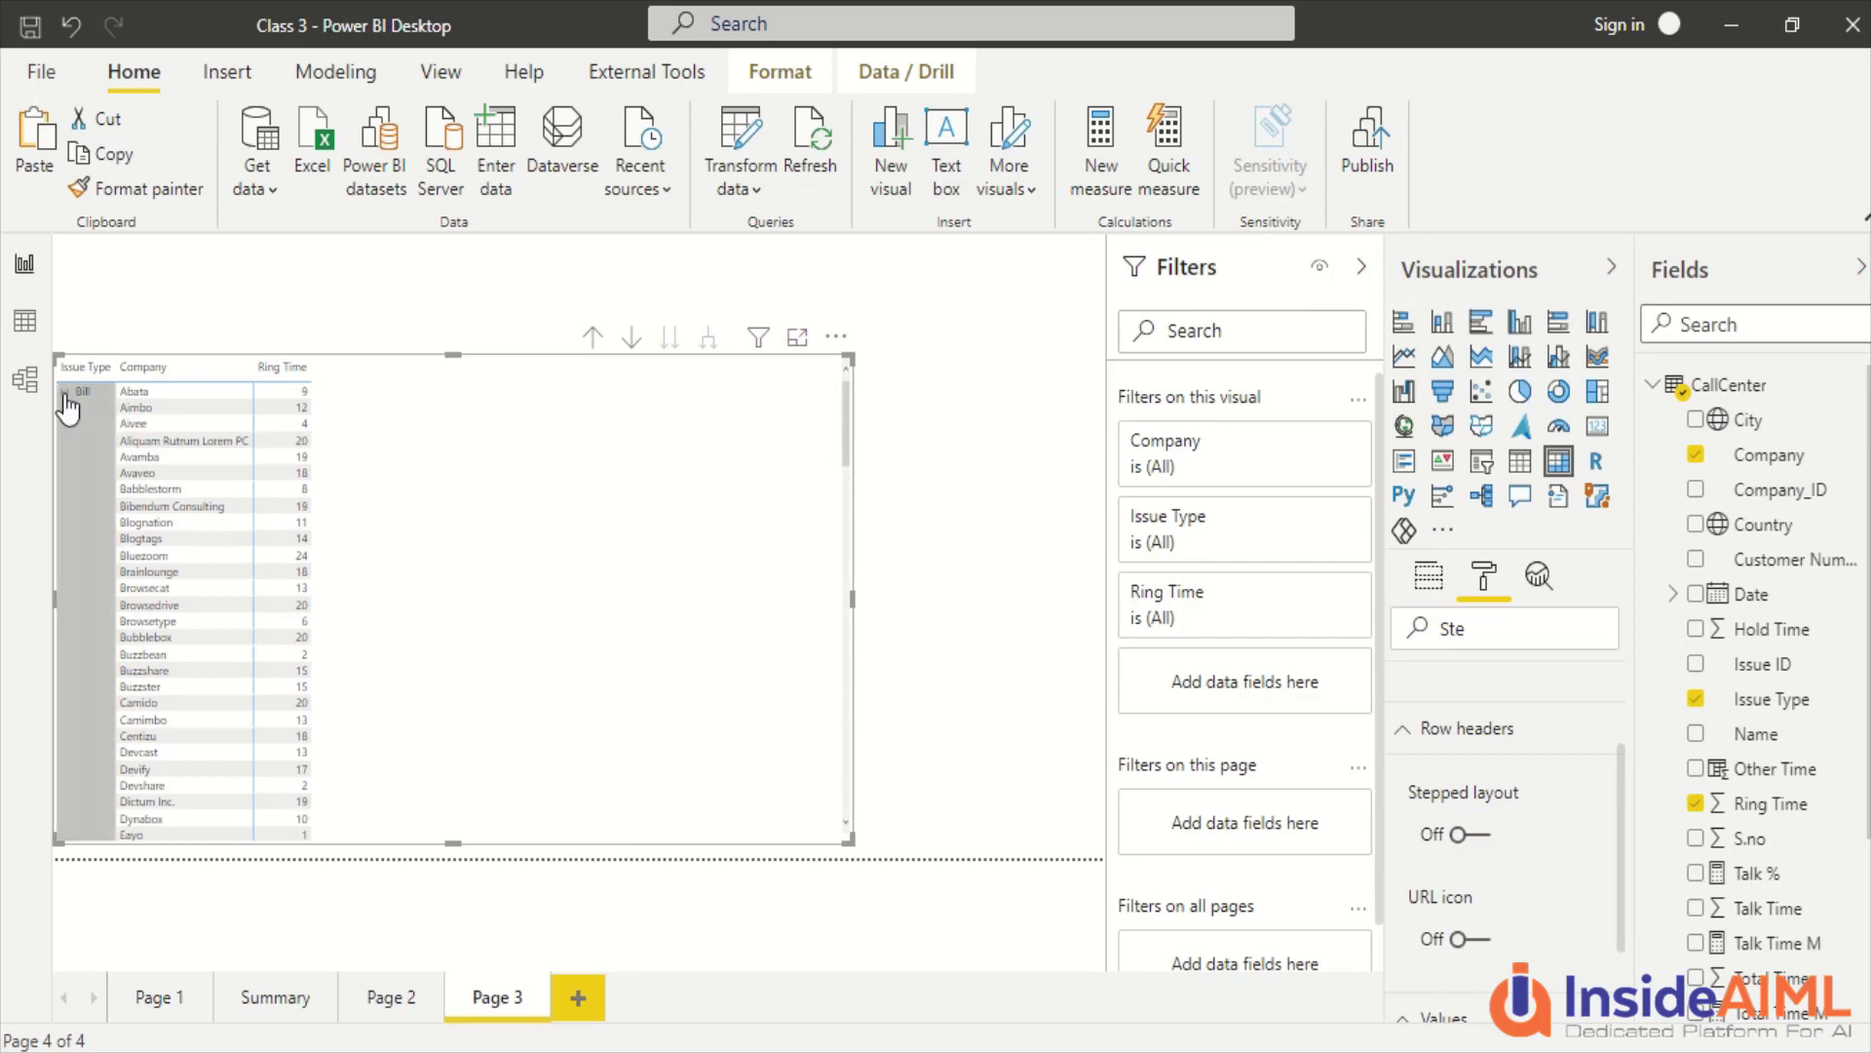
pyautogui.click(64, 391)
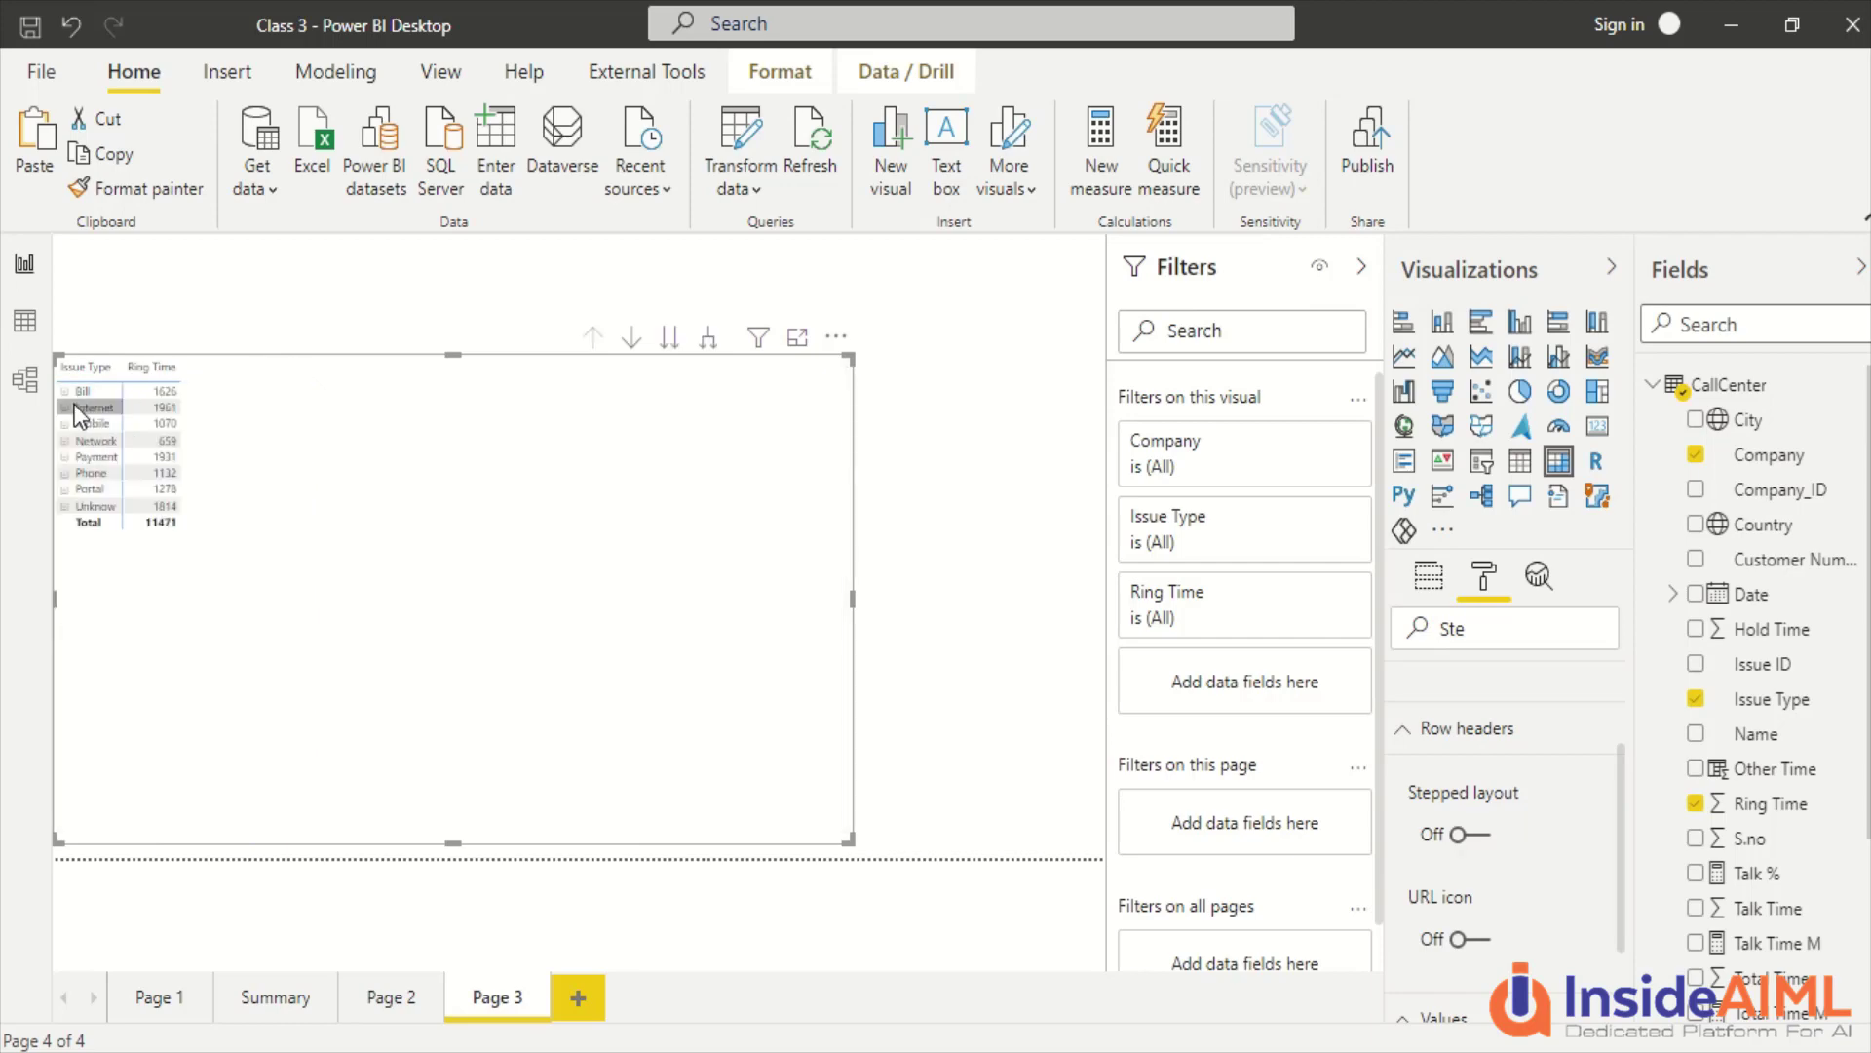
# Turn on drill-down mode and take the matrix to the Company level and back up to Issue Type.
pyautogui.click(631, 341)
pyautogui.click(668, 341)
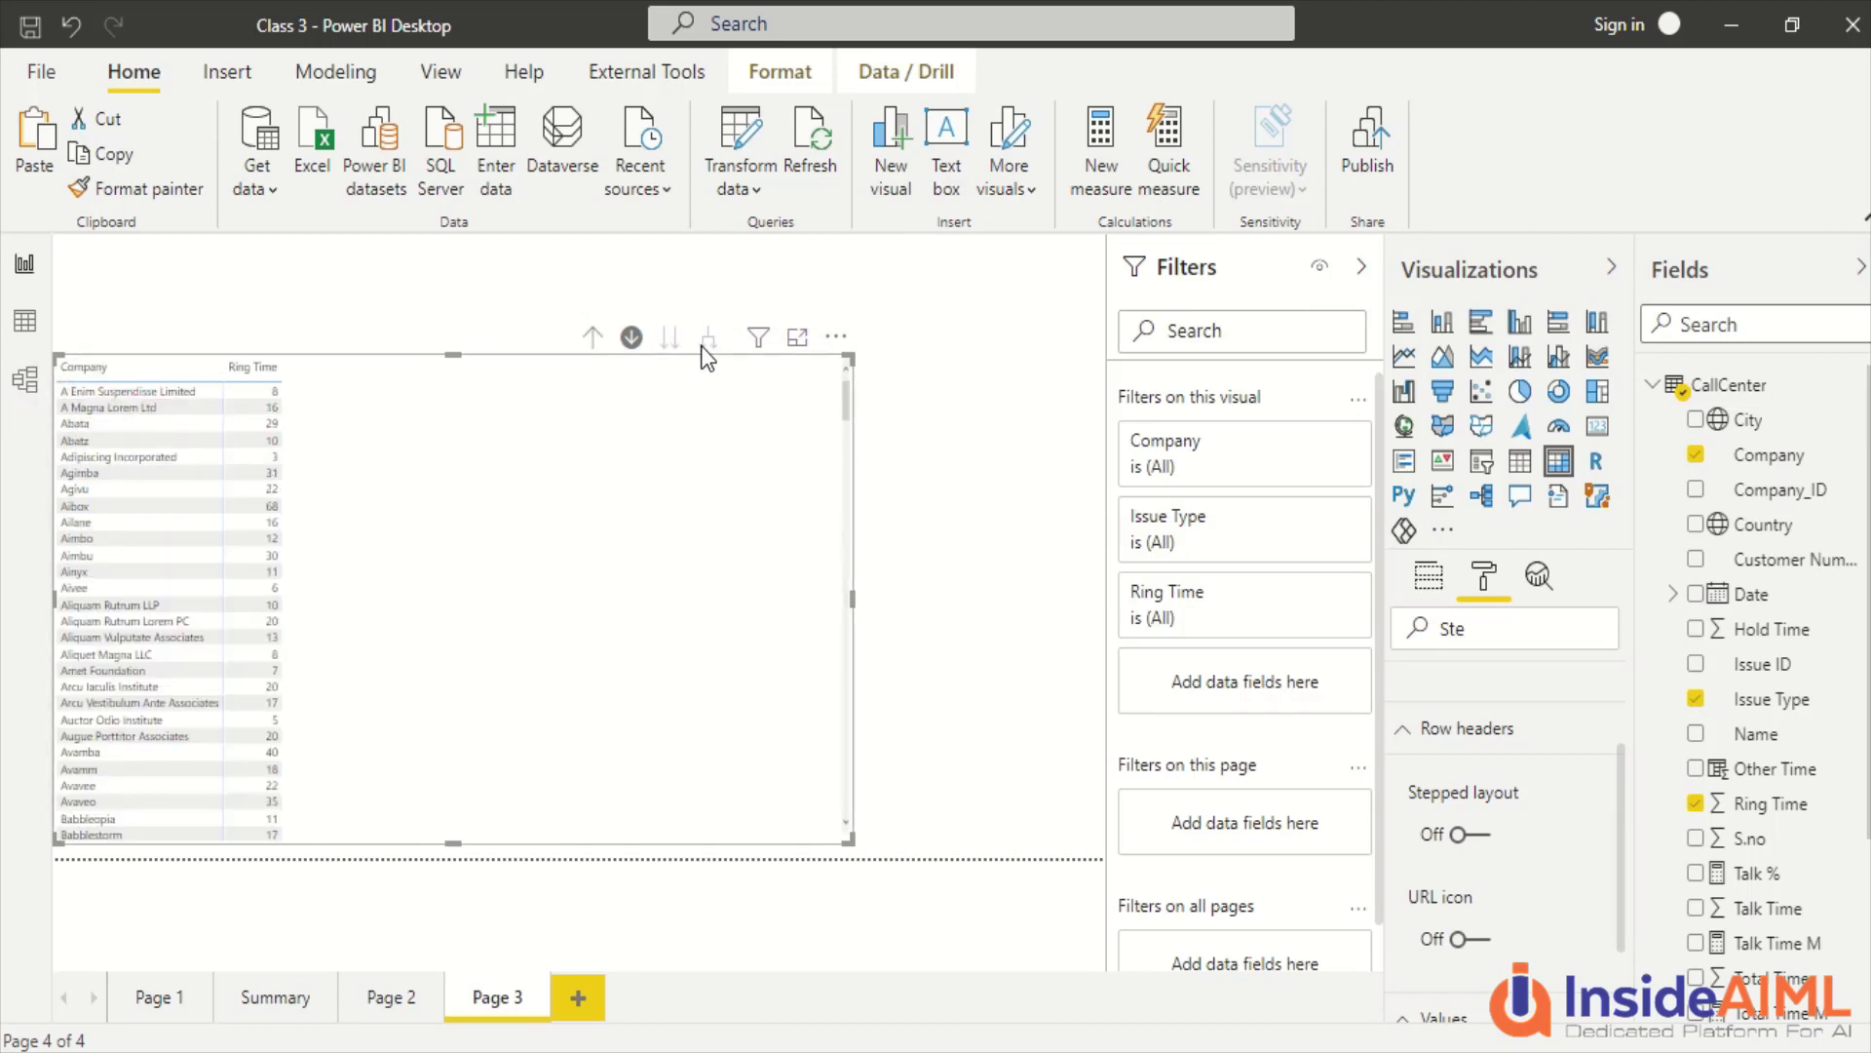
pyautogui.click(594, 338)
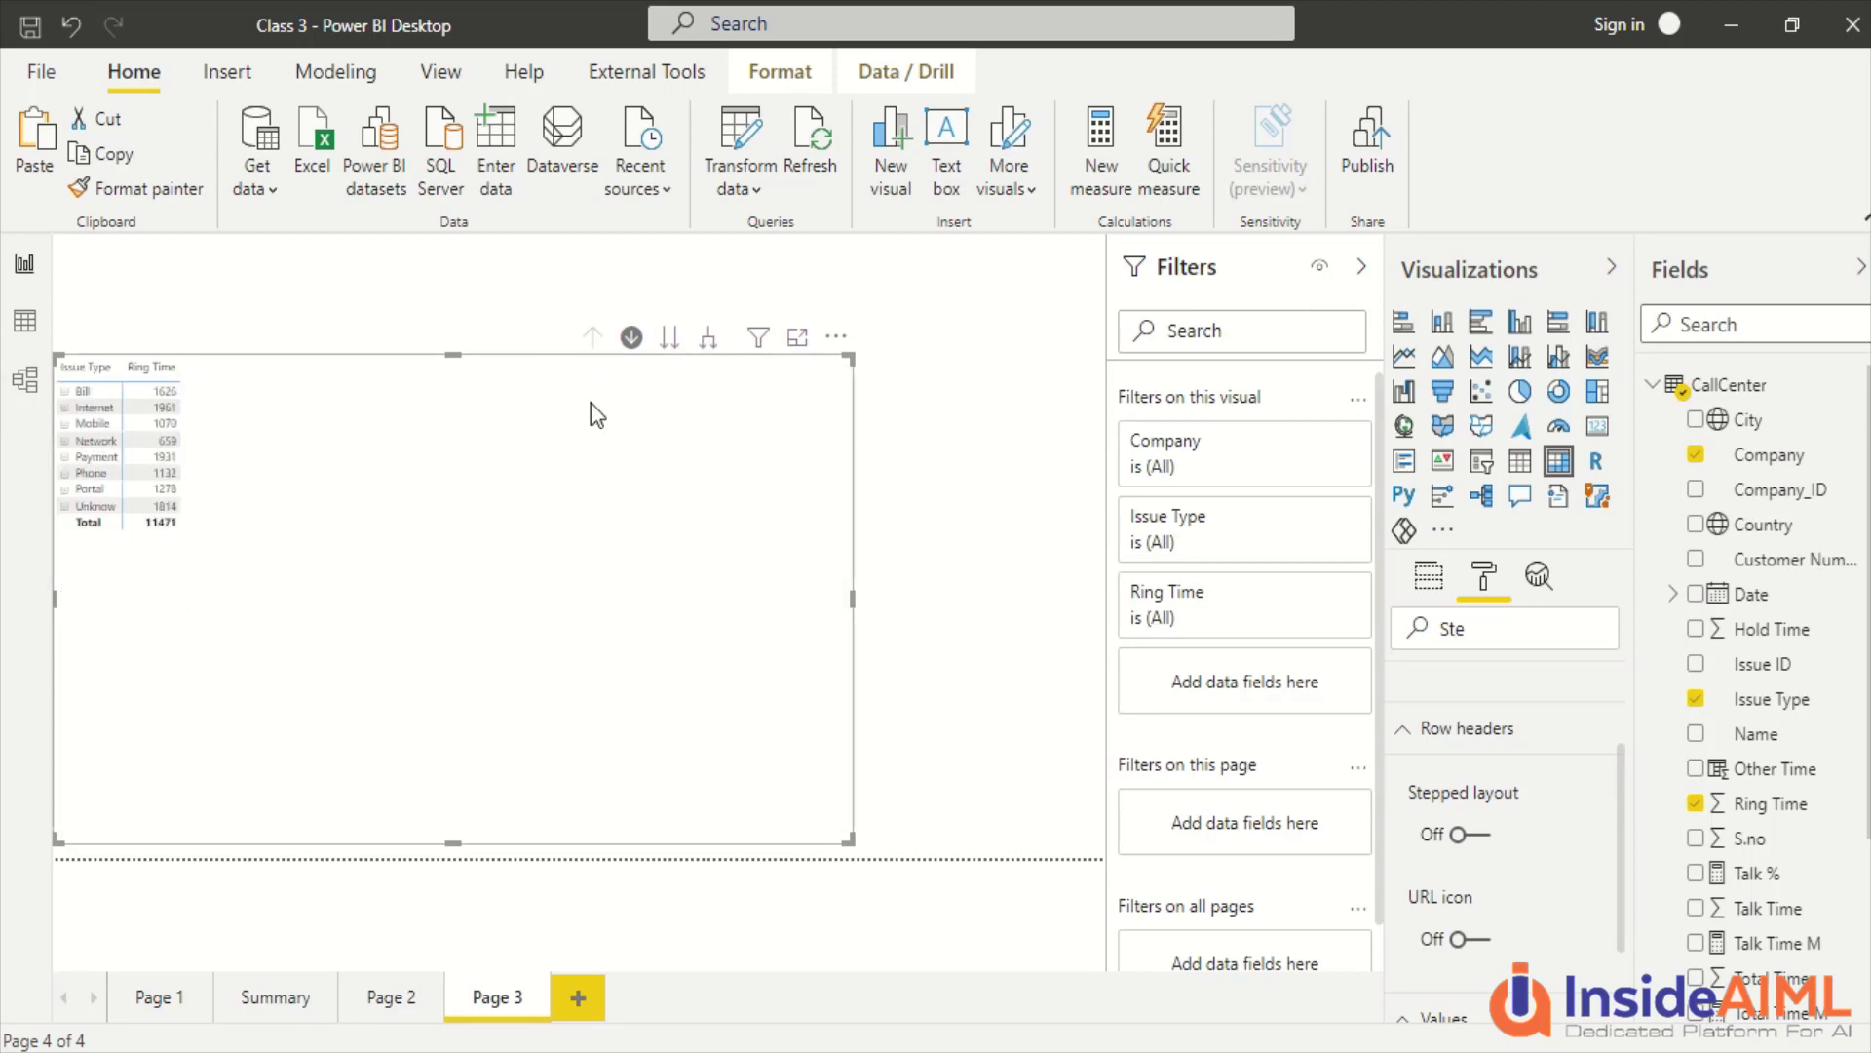
# Expand the whole matrix down one level in the hierarchy and look through the companies listed under each issue type.
pyautogui.click(710, 338)
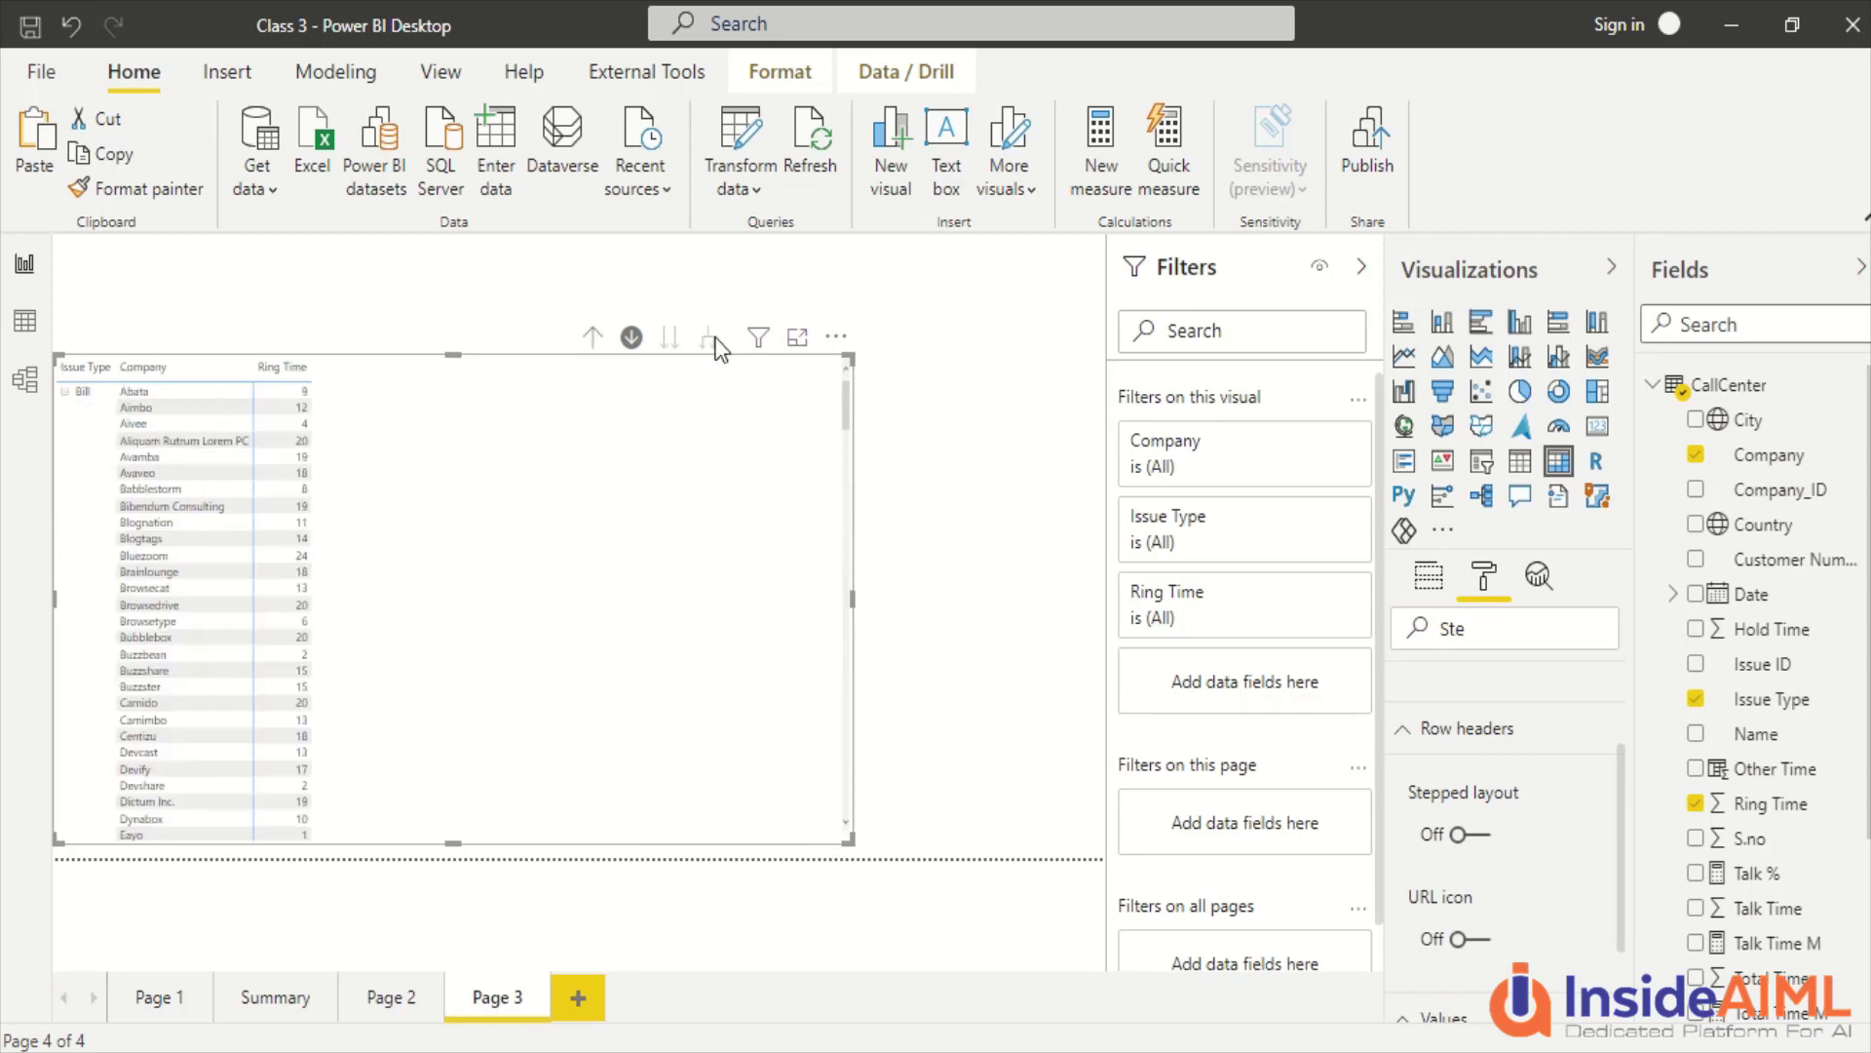
pyautogui.scroll(-10, 604, 604)
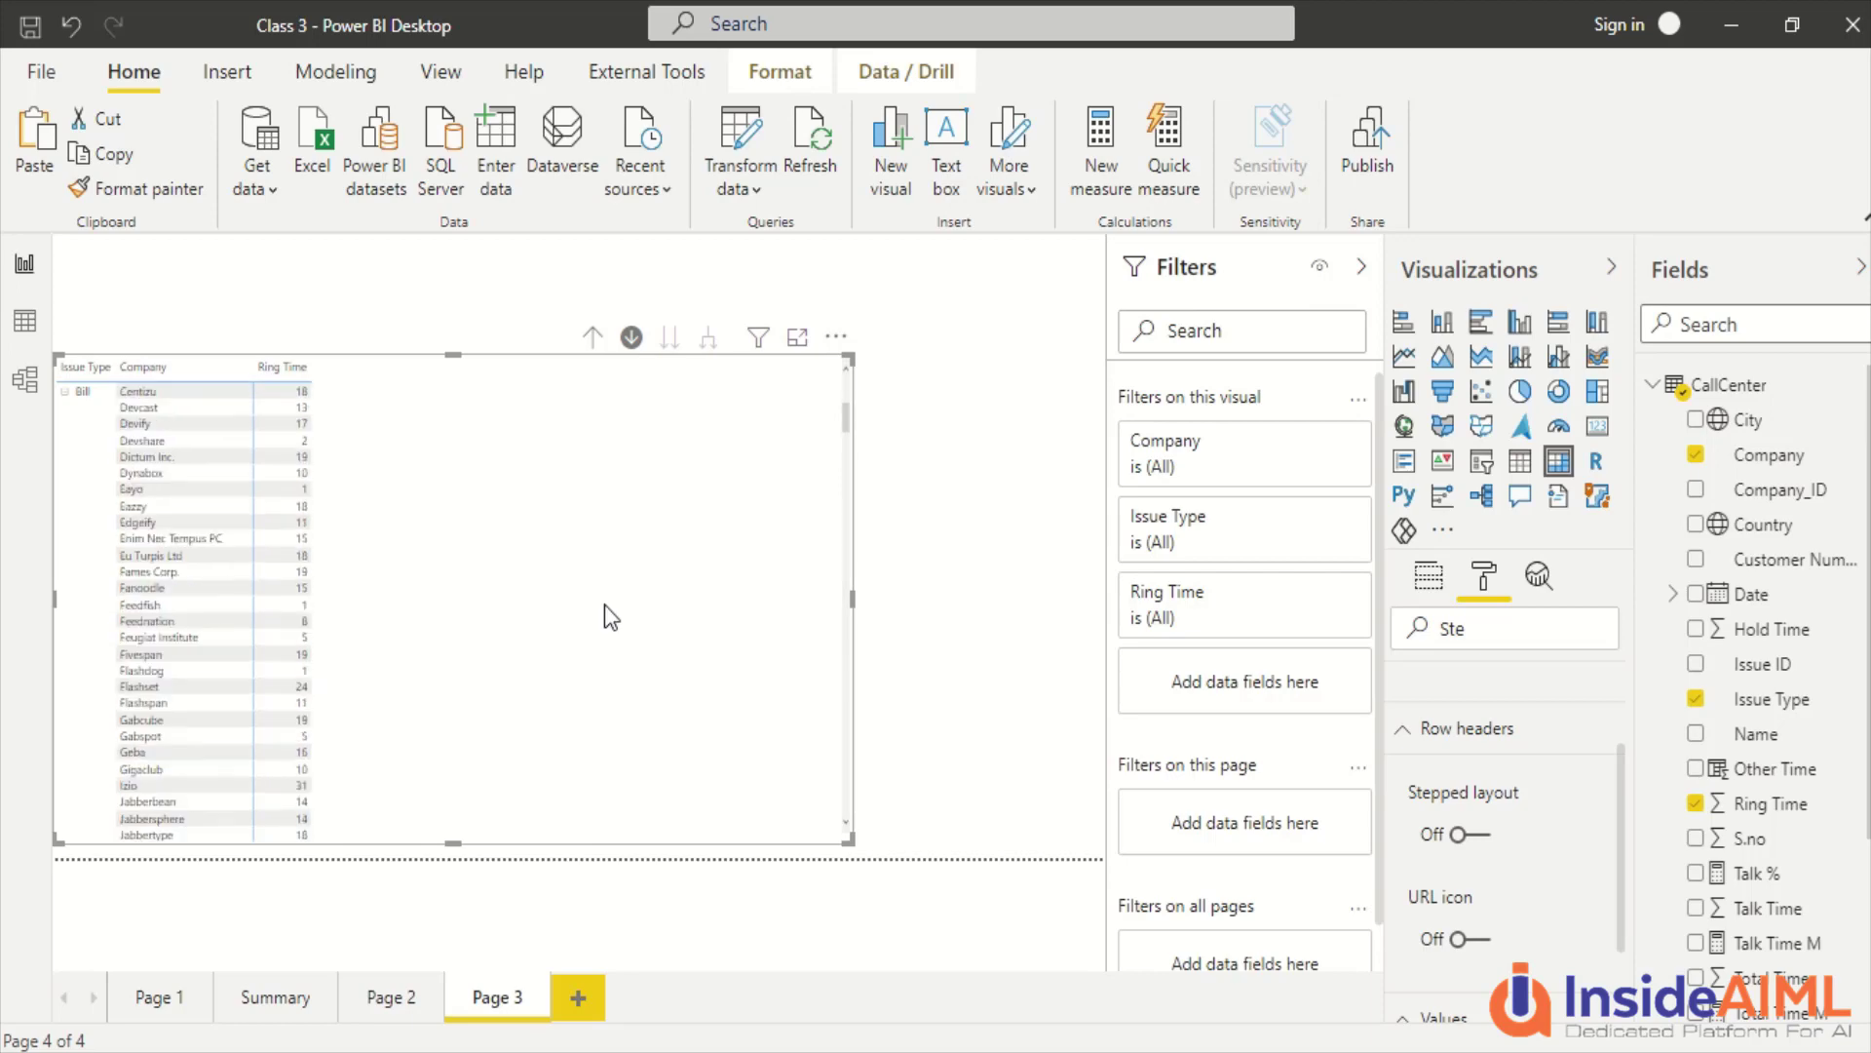
pyautogui.scroll(-15, 605, 605)
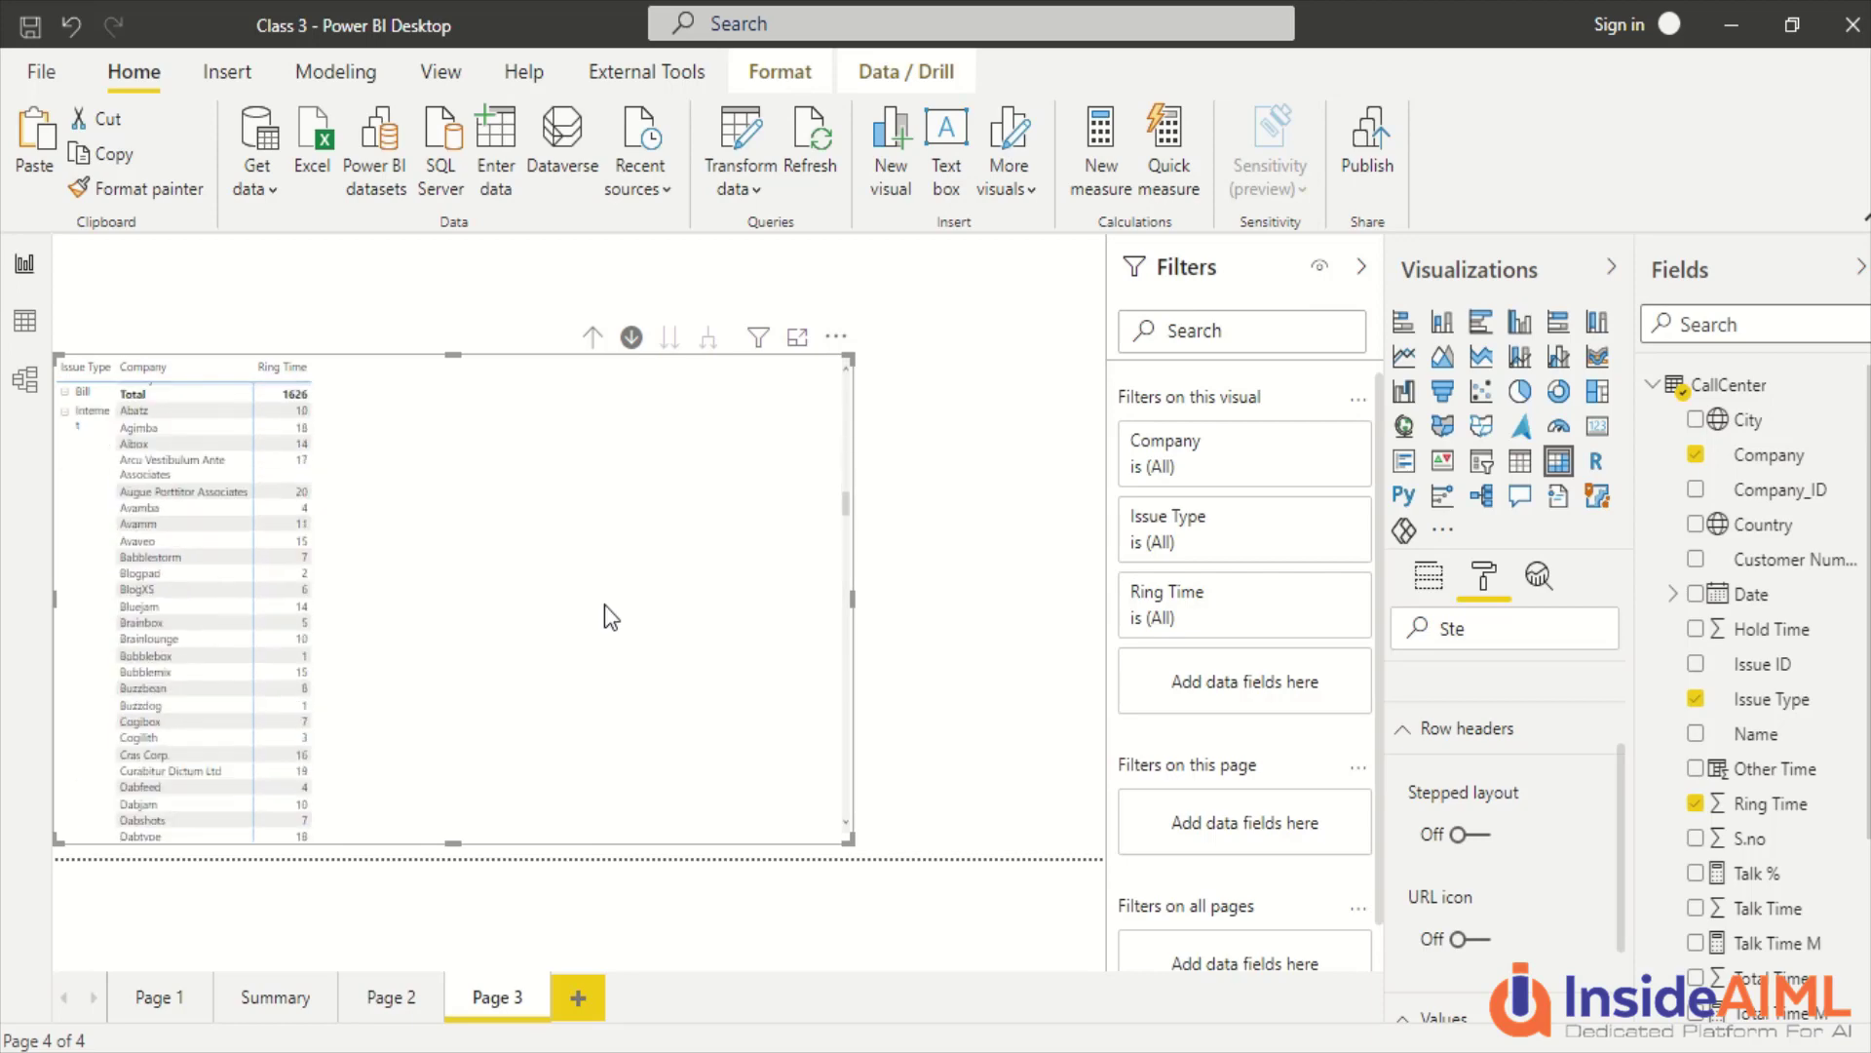
# Drill the matrix back up to the Issue Type level and check which fields it can be sorted by.
pyautogui.scroll(-8, 604, 604)
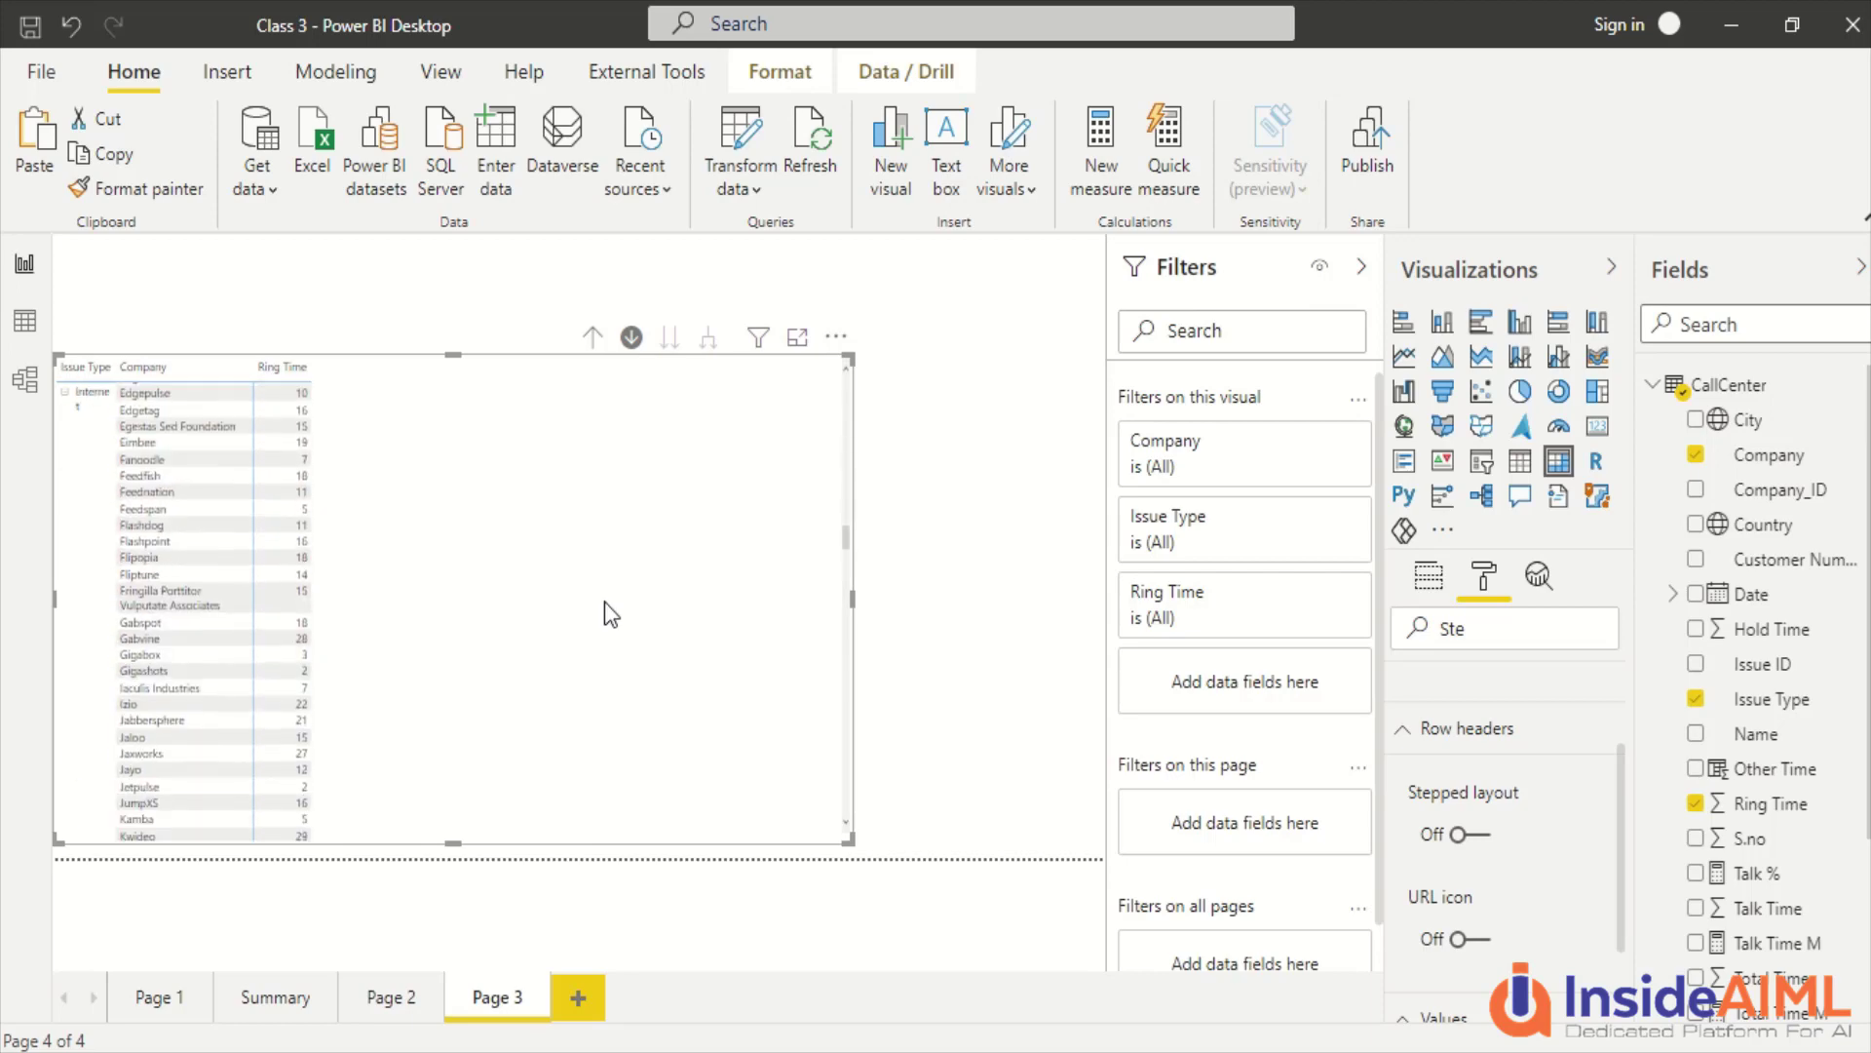
pyautogui.click(593, 340)
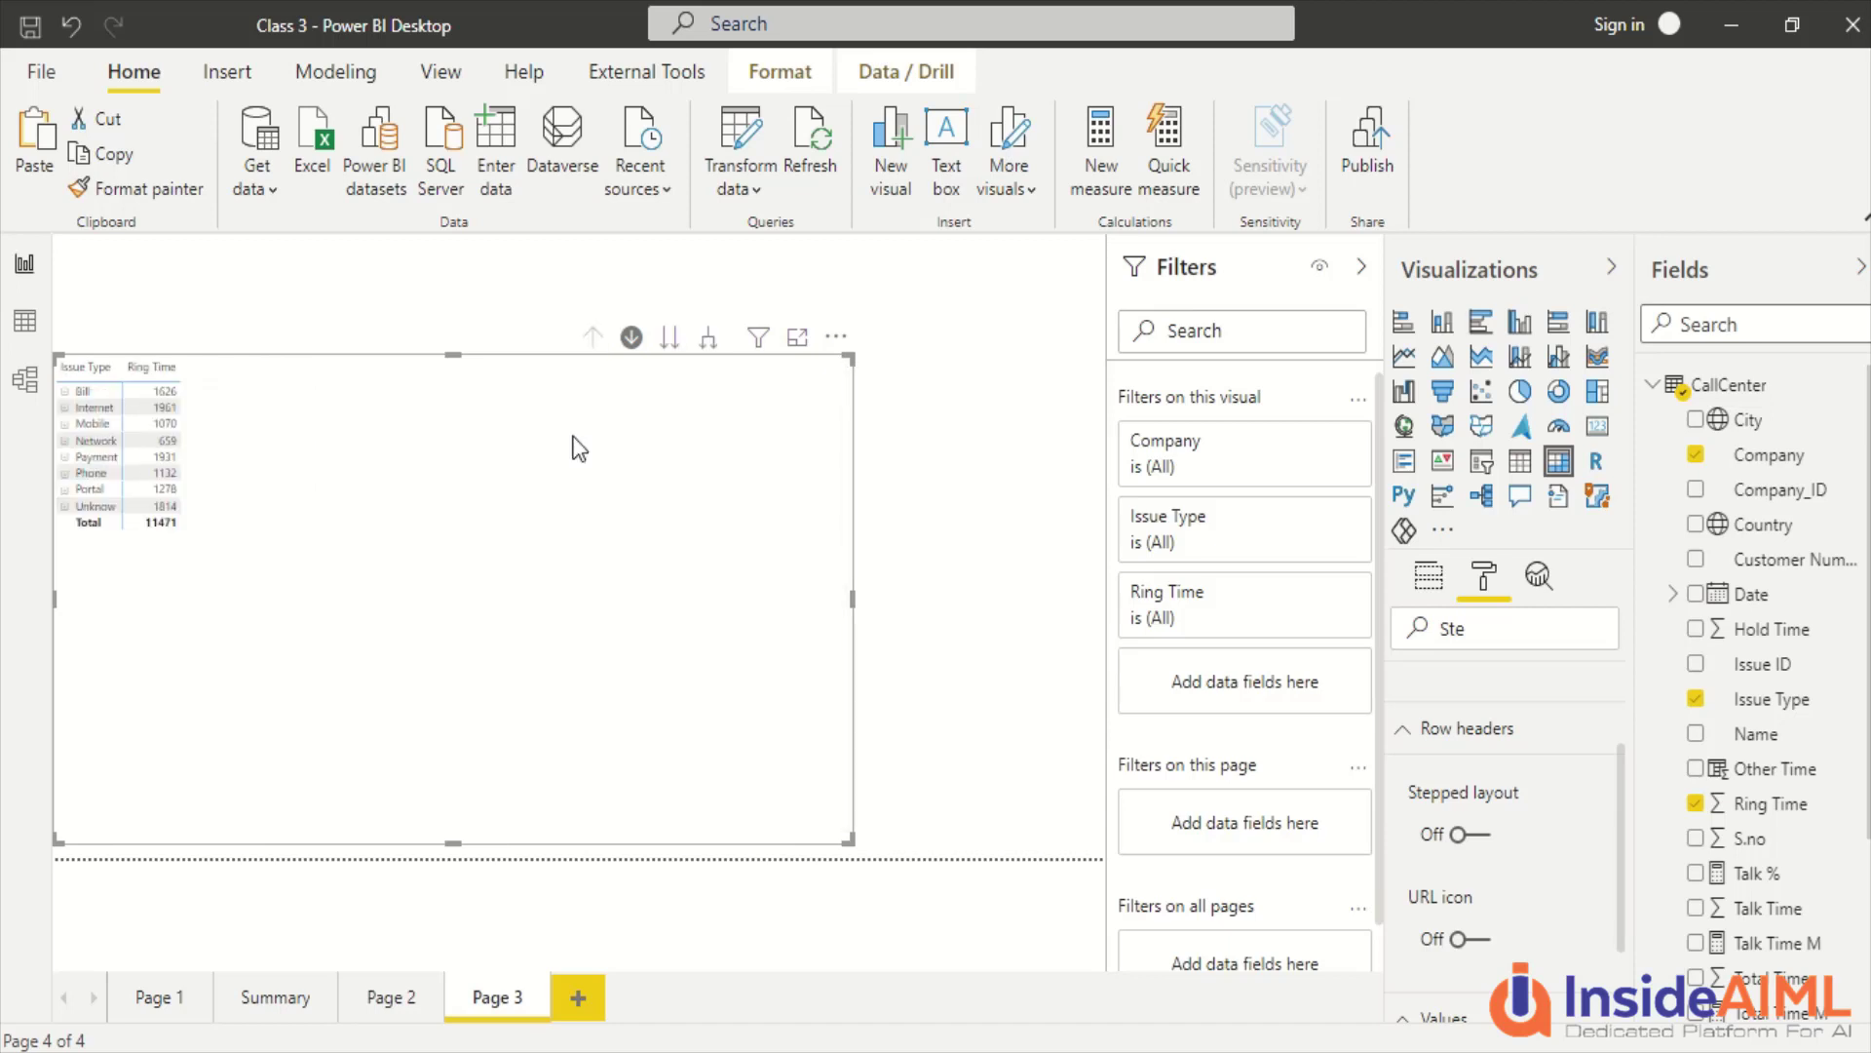
pyautogui.click(837, 338)
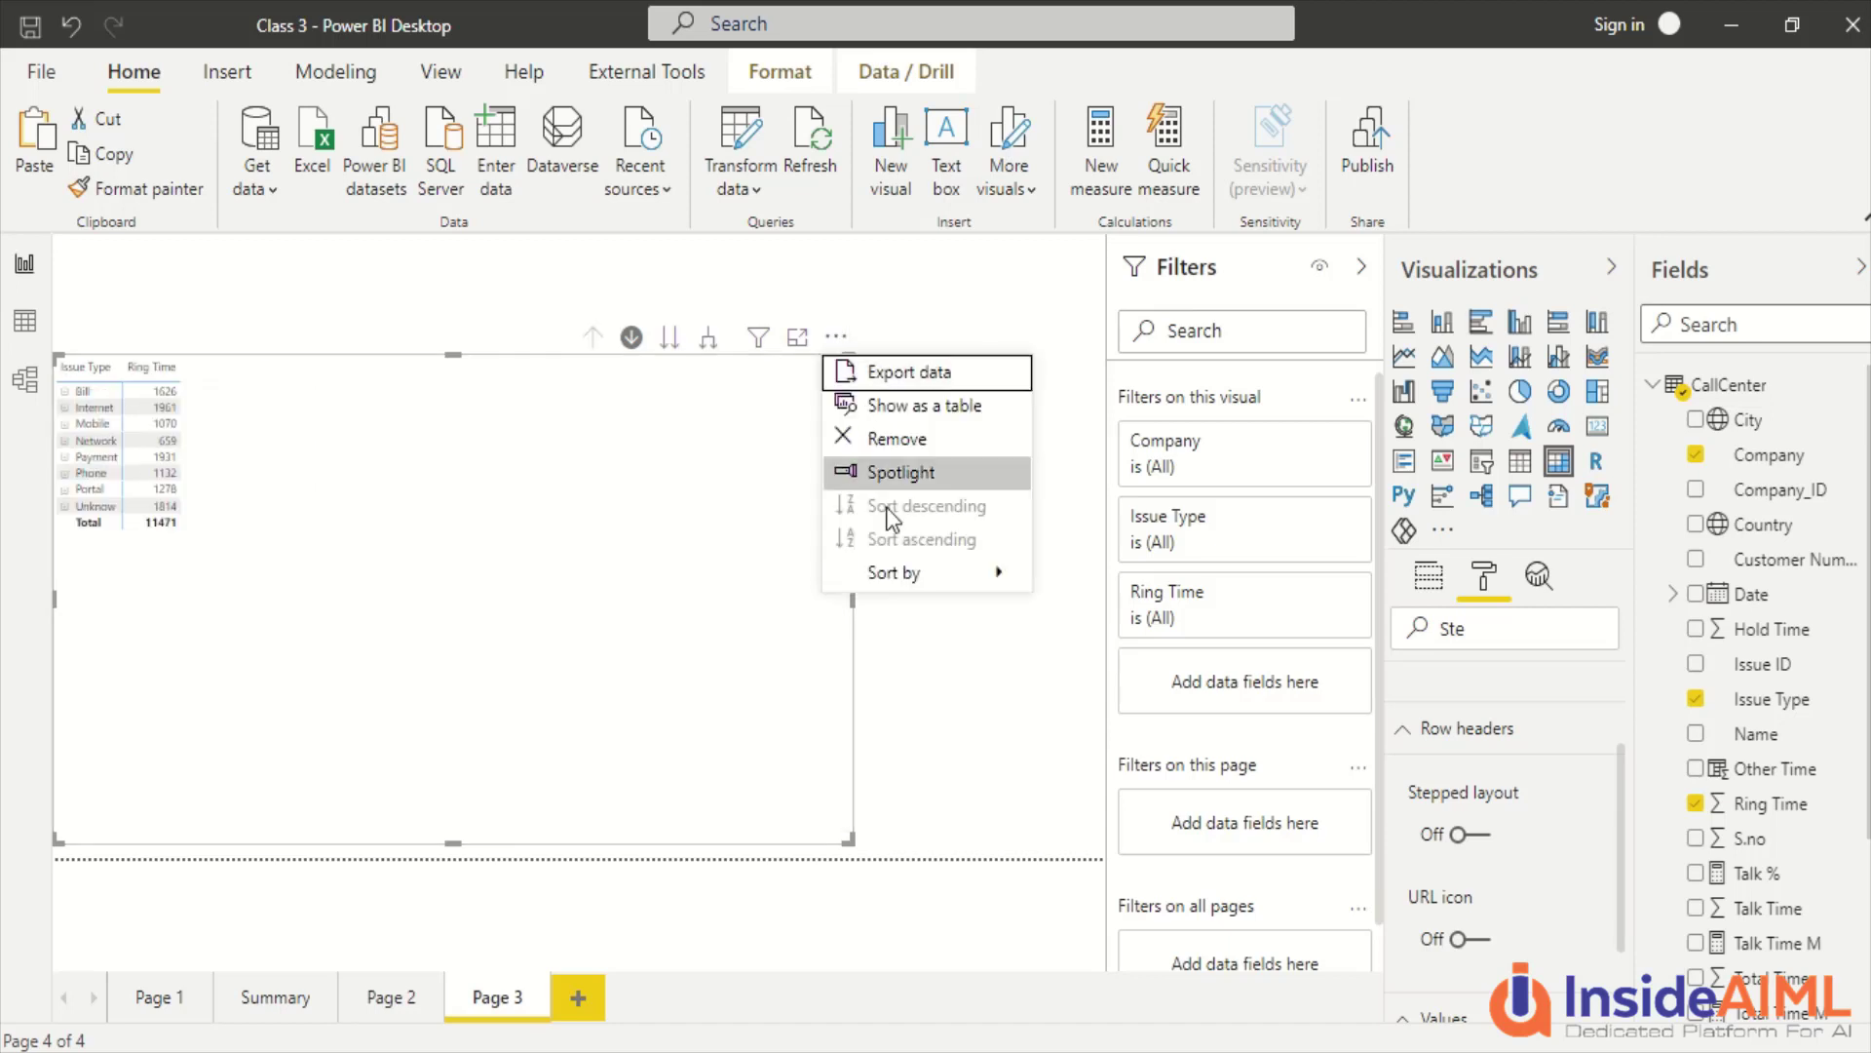
pyautogui.moveTo(938, 577)
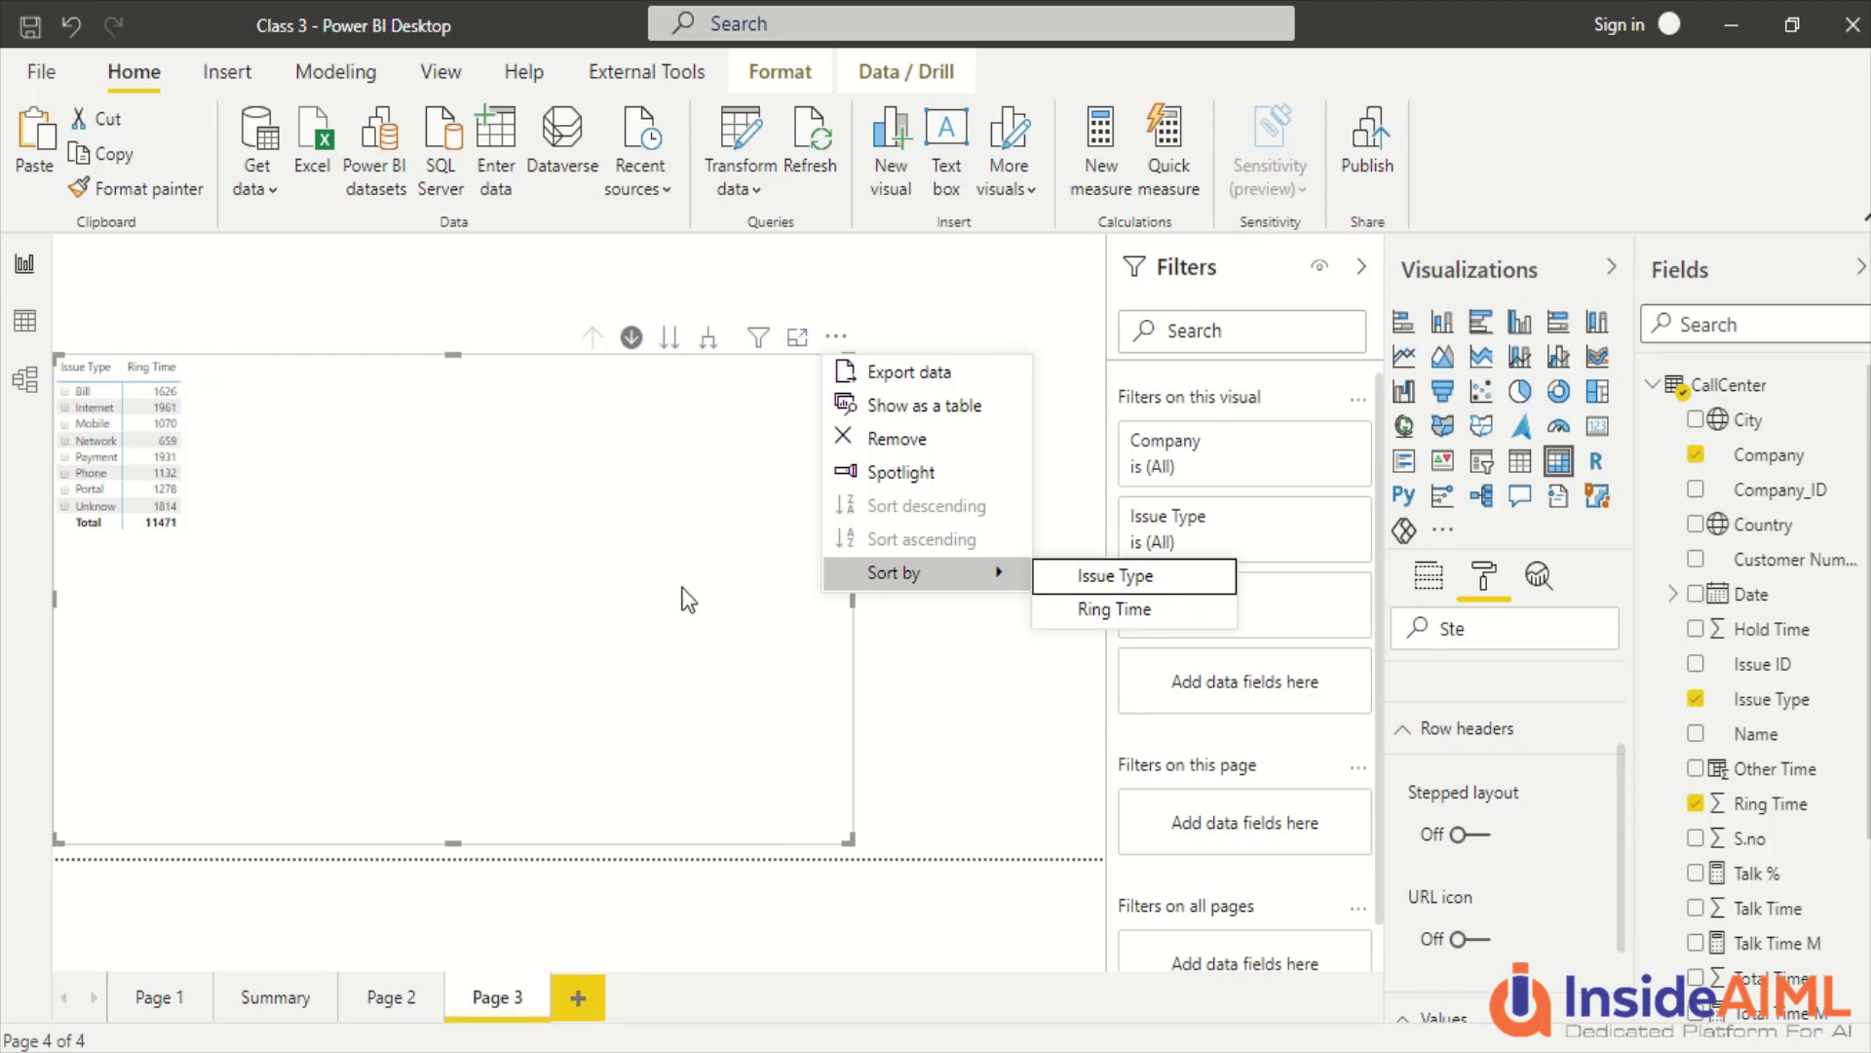
pyautogui.click(481, 583)
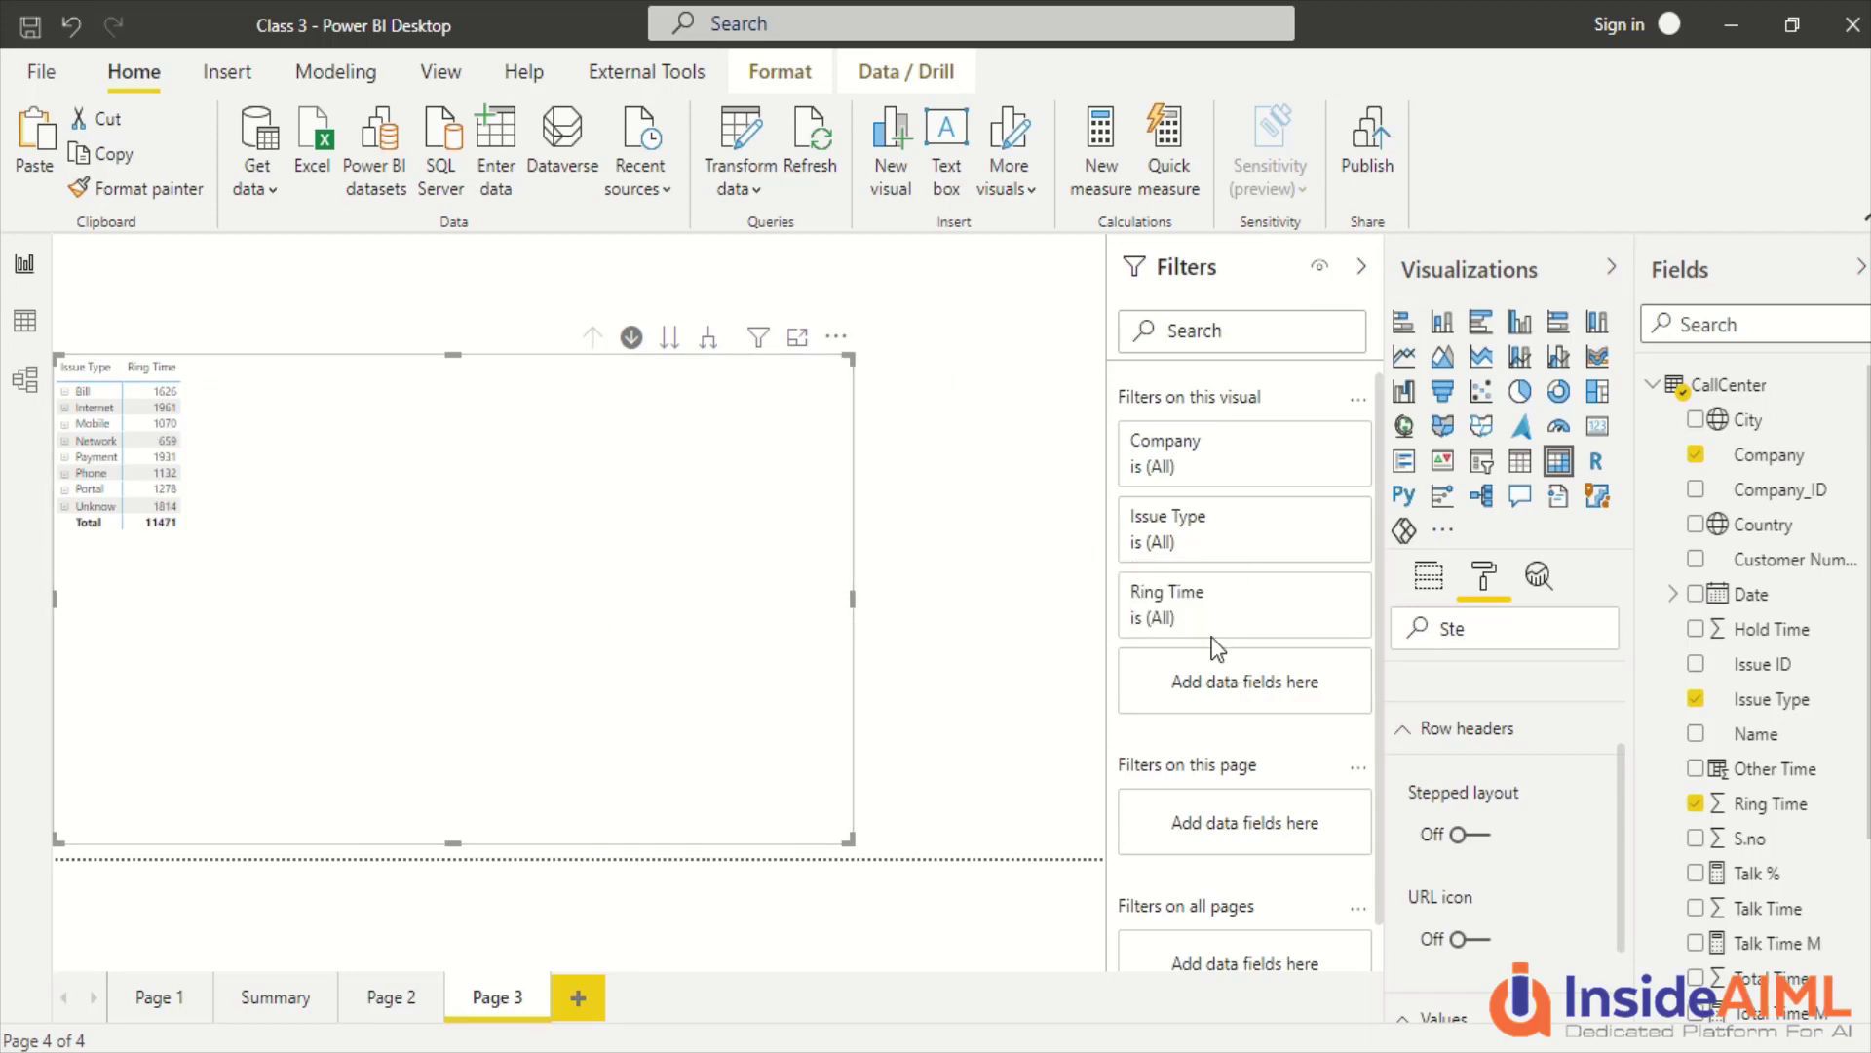
# Move the Issue Type field from the matrix's rows to its columns.
pyautogui.click(1430, 577)
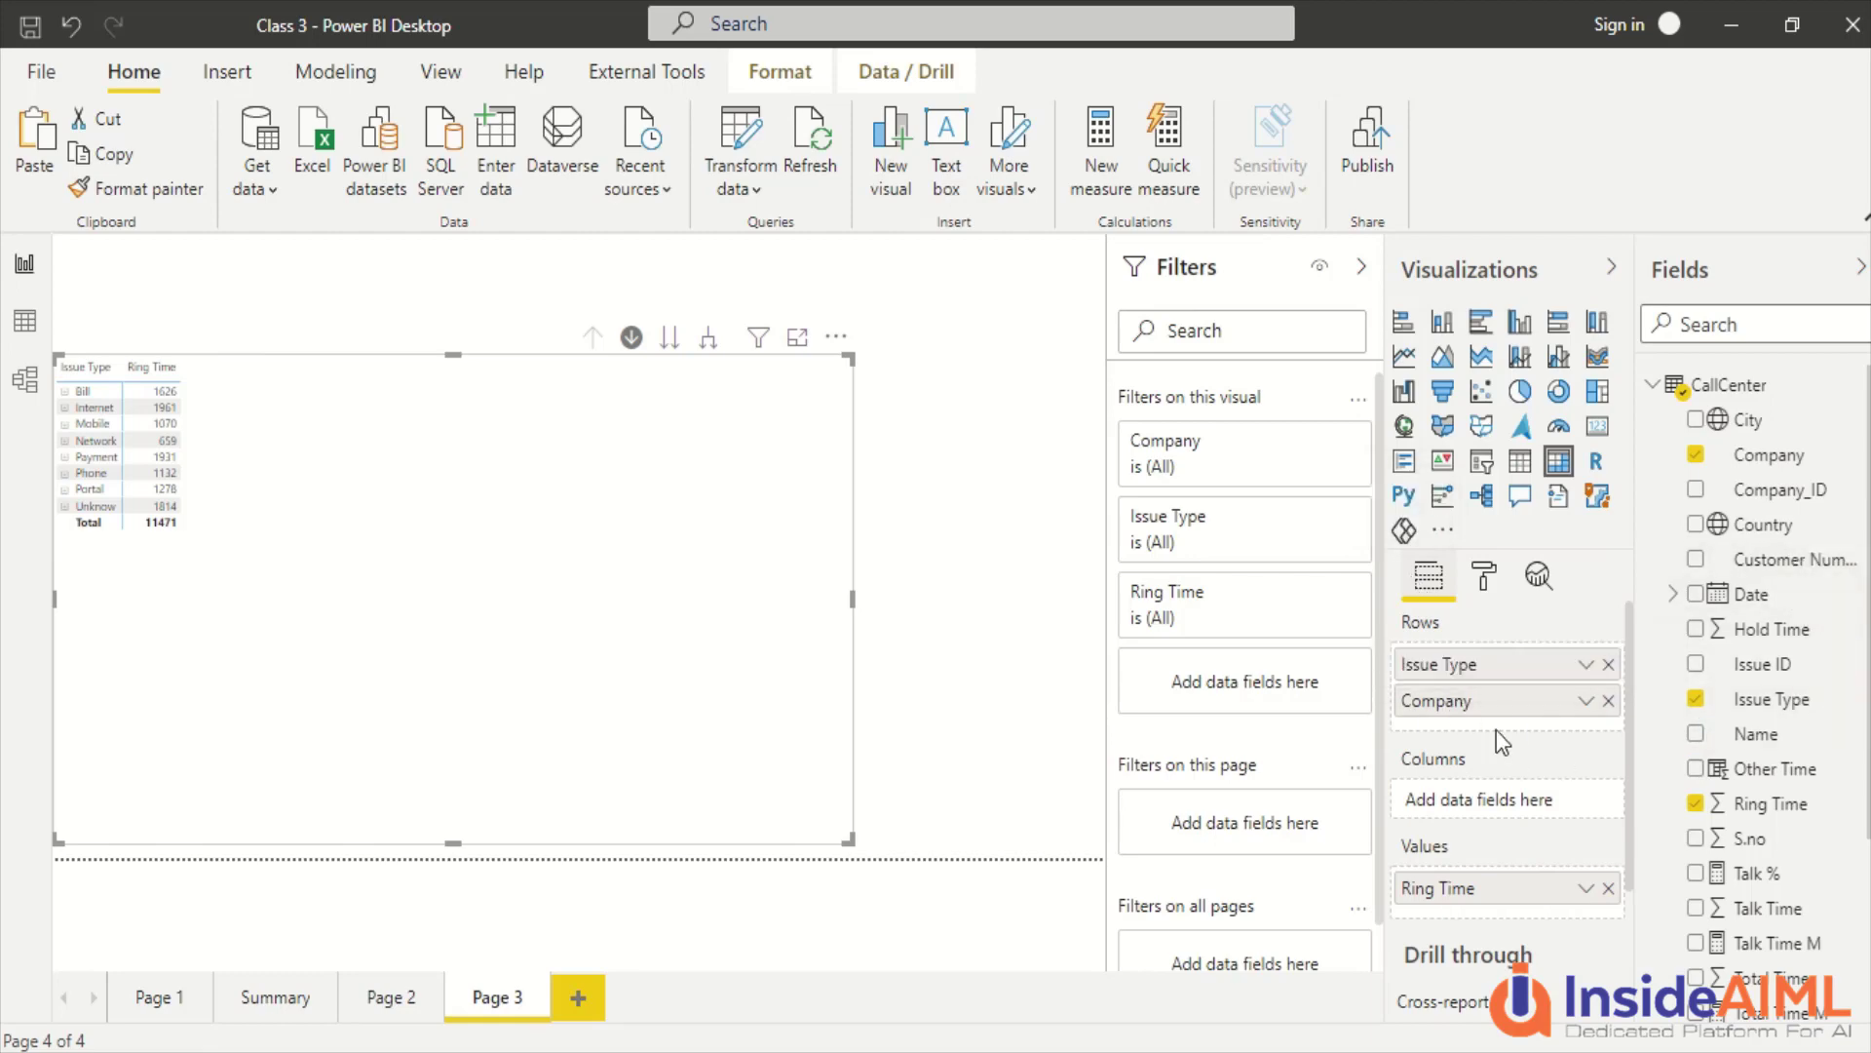
pyautogui.moveTo(1496, 669); pyautogui.dragTo(1497, 797)
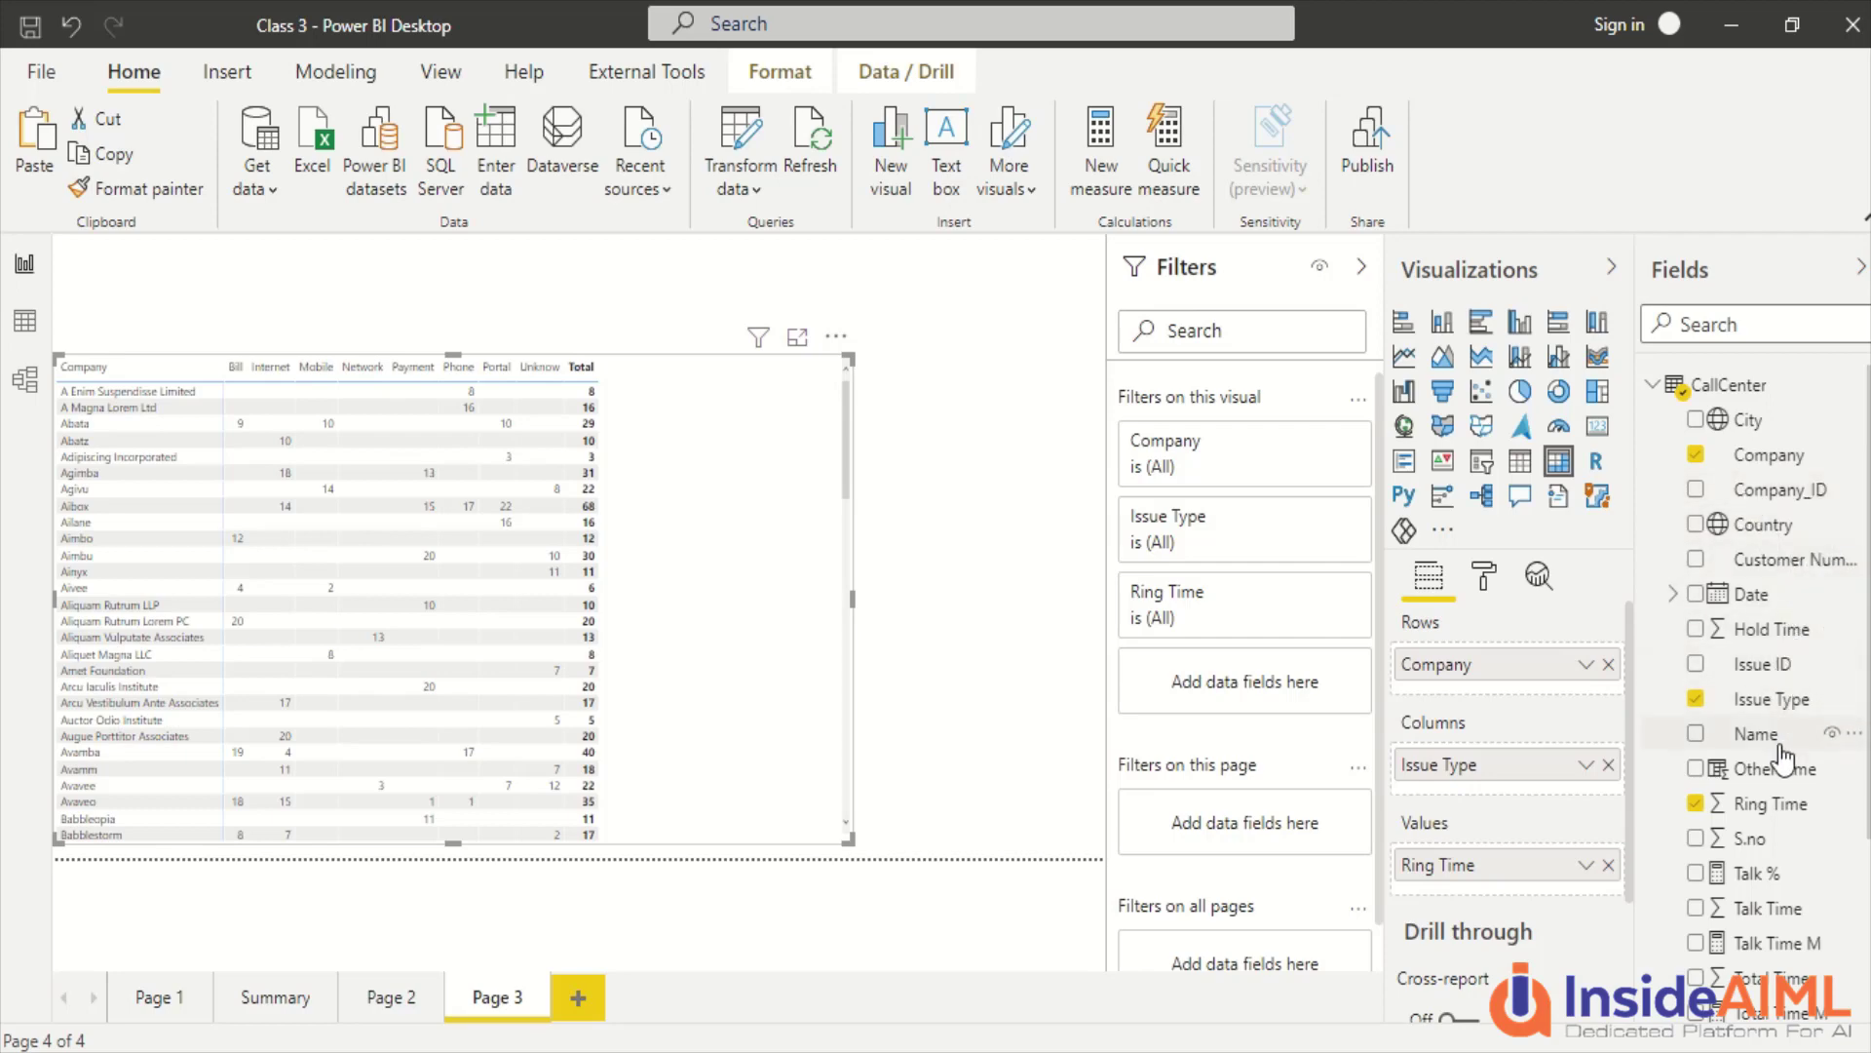
# Add Country above Company in the matrix's rows and expand all rows down one level in the hierarchy.
pyautogui.scroll(-3, 1821, 867)
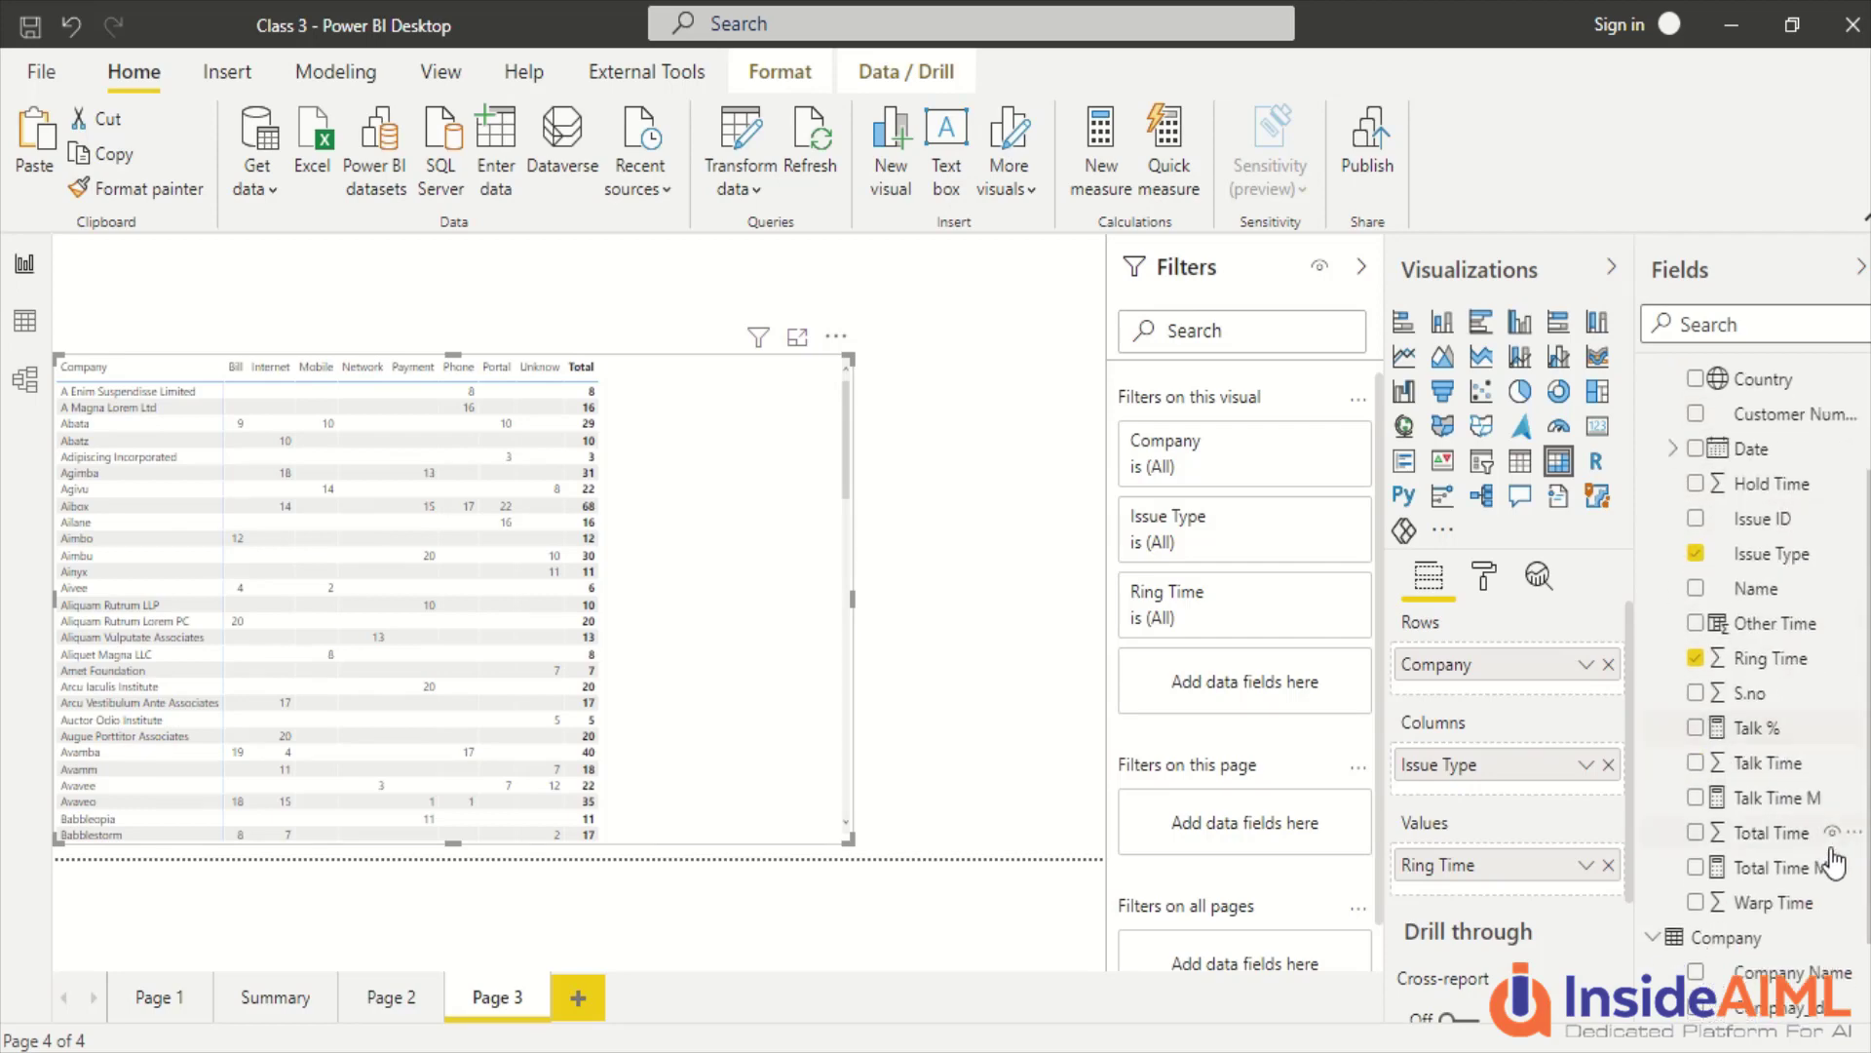
pyautogui.scroll(3, 1793, 623)
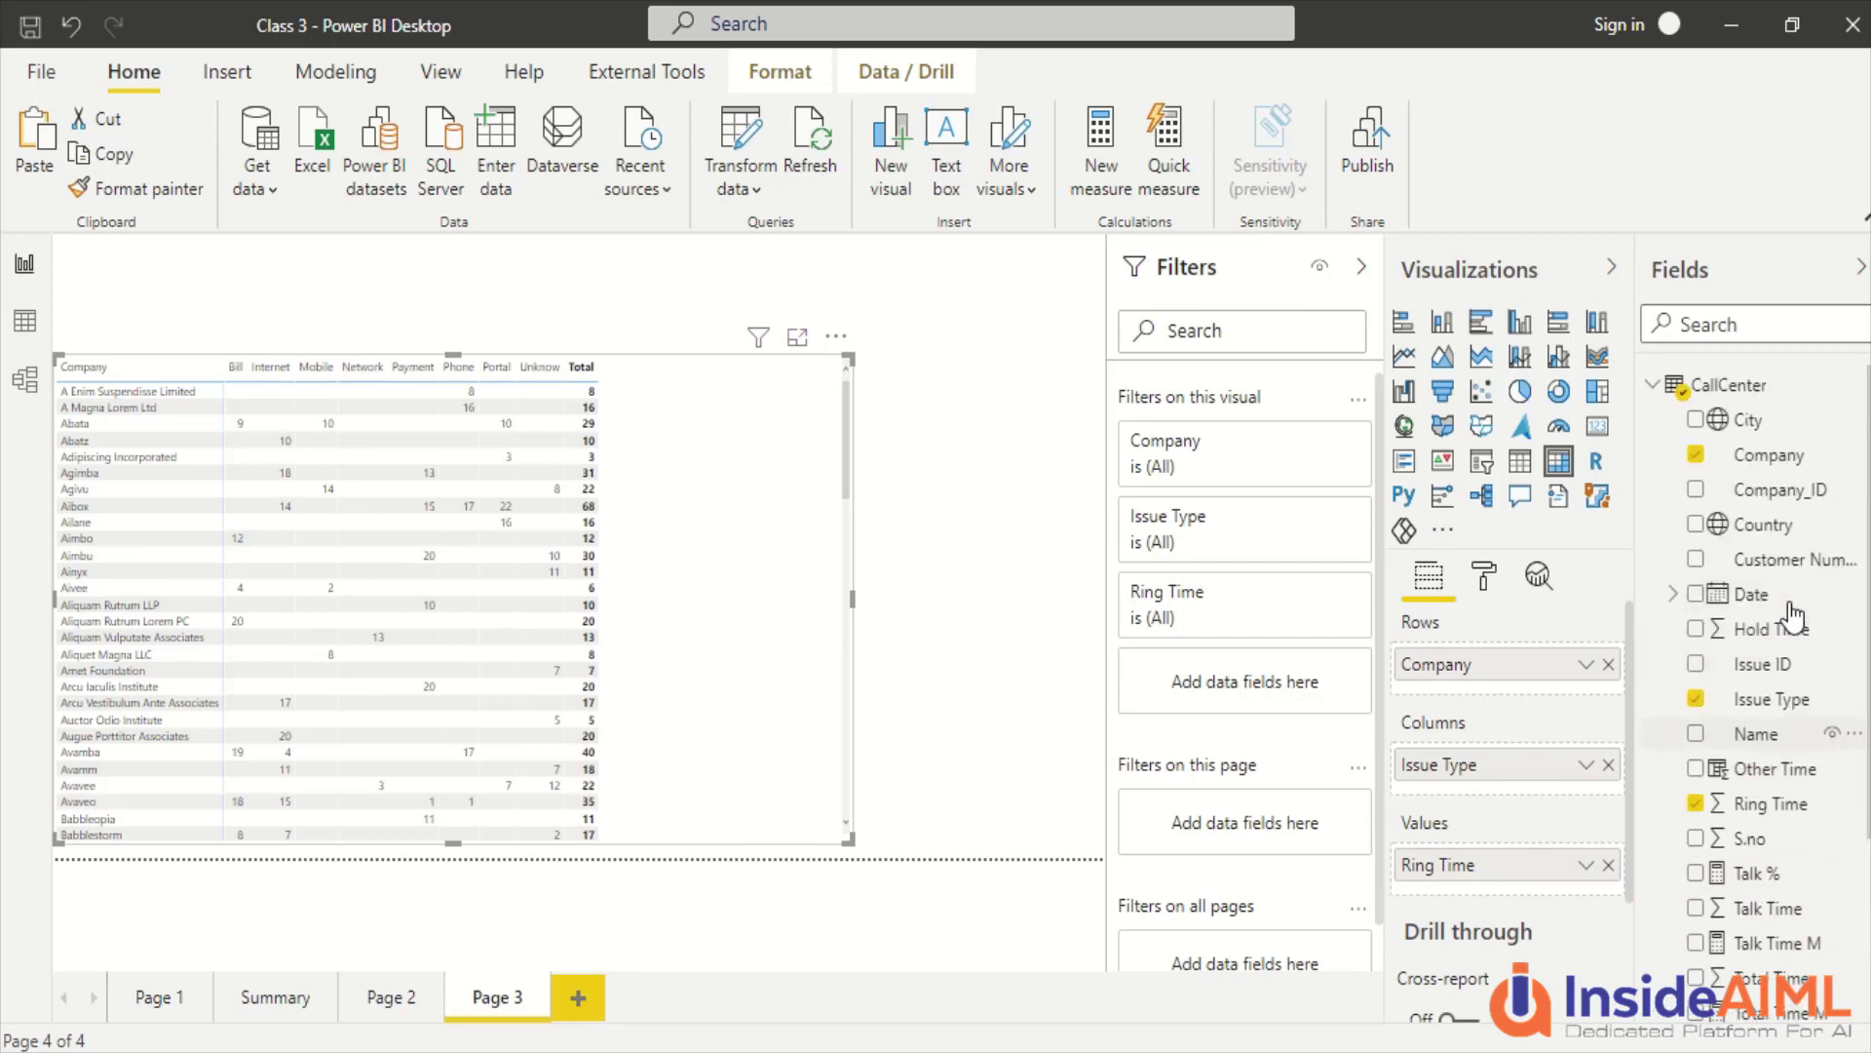
pyautogui.moveTo(1762, 524); pyautogui.dragTo(1512, 669)
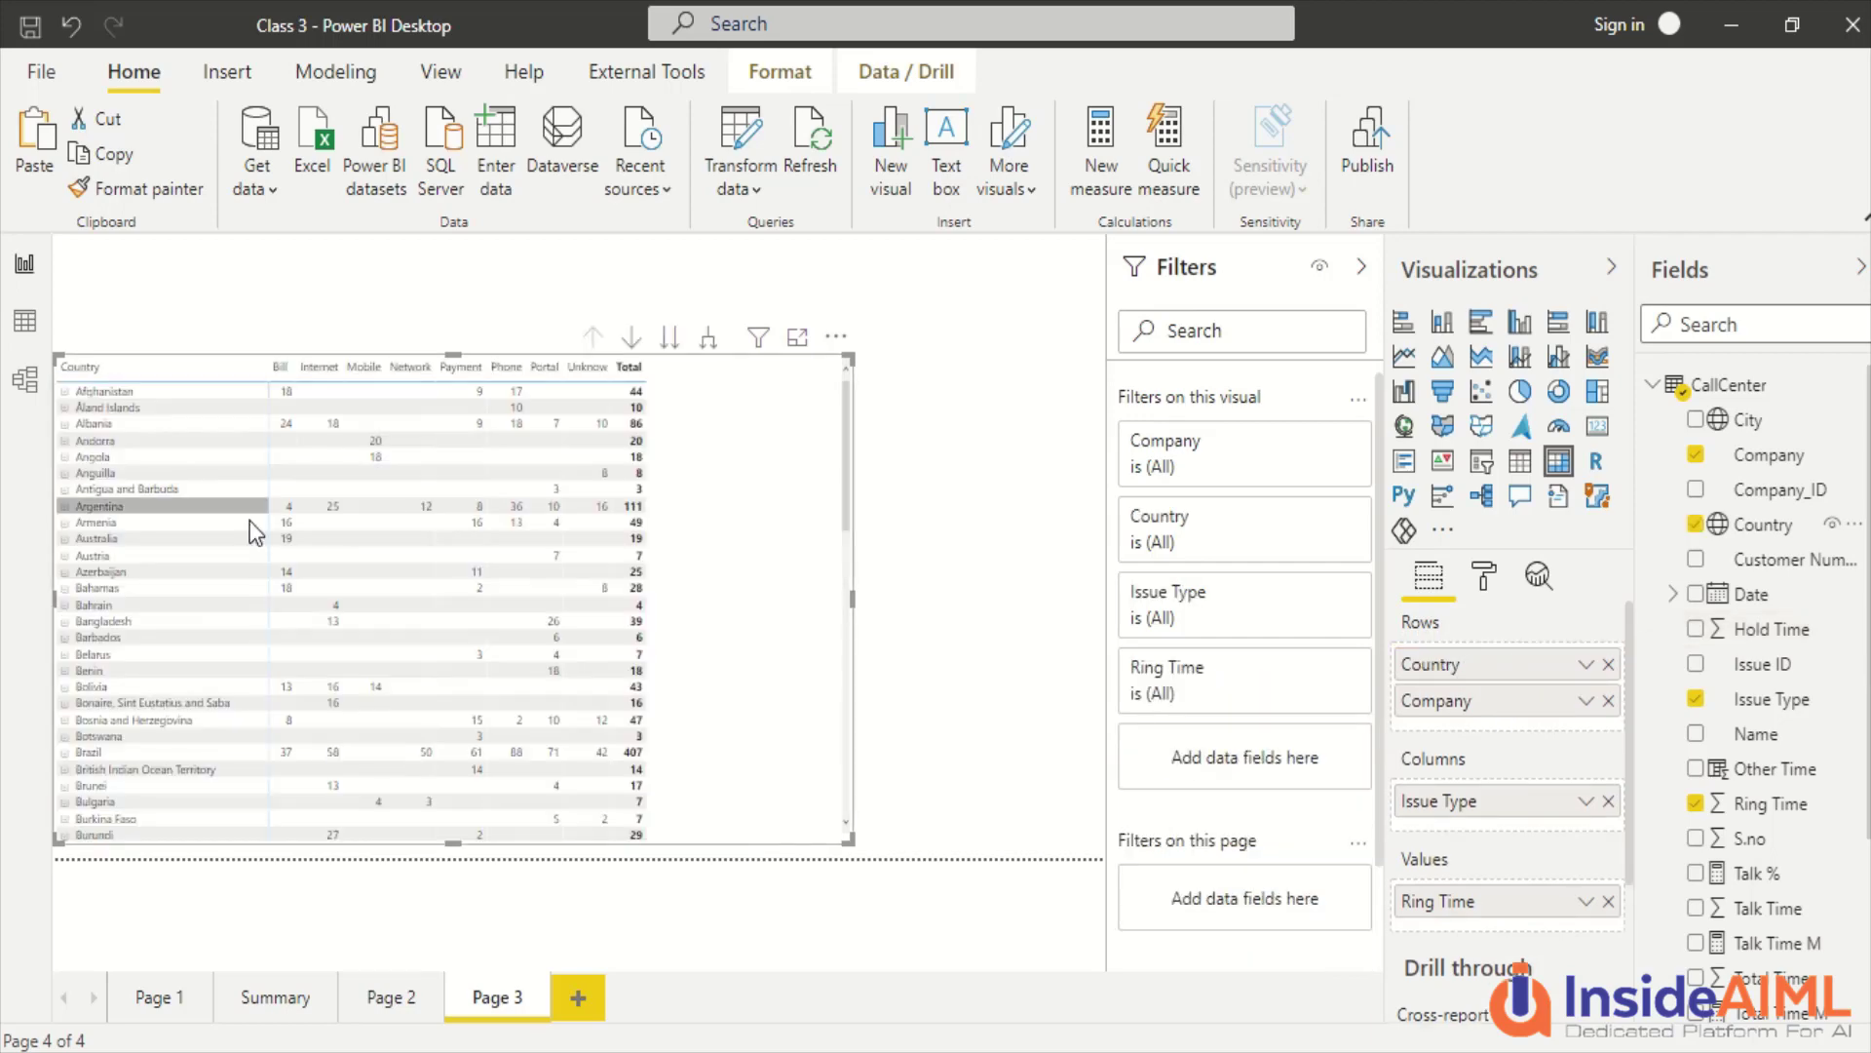
pyautogui.click(709, 338)
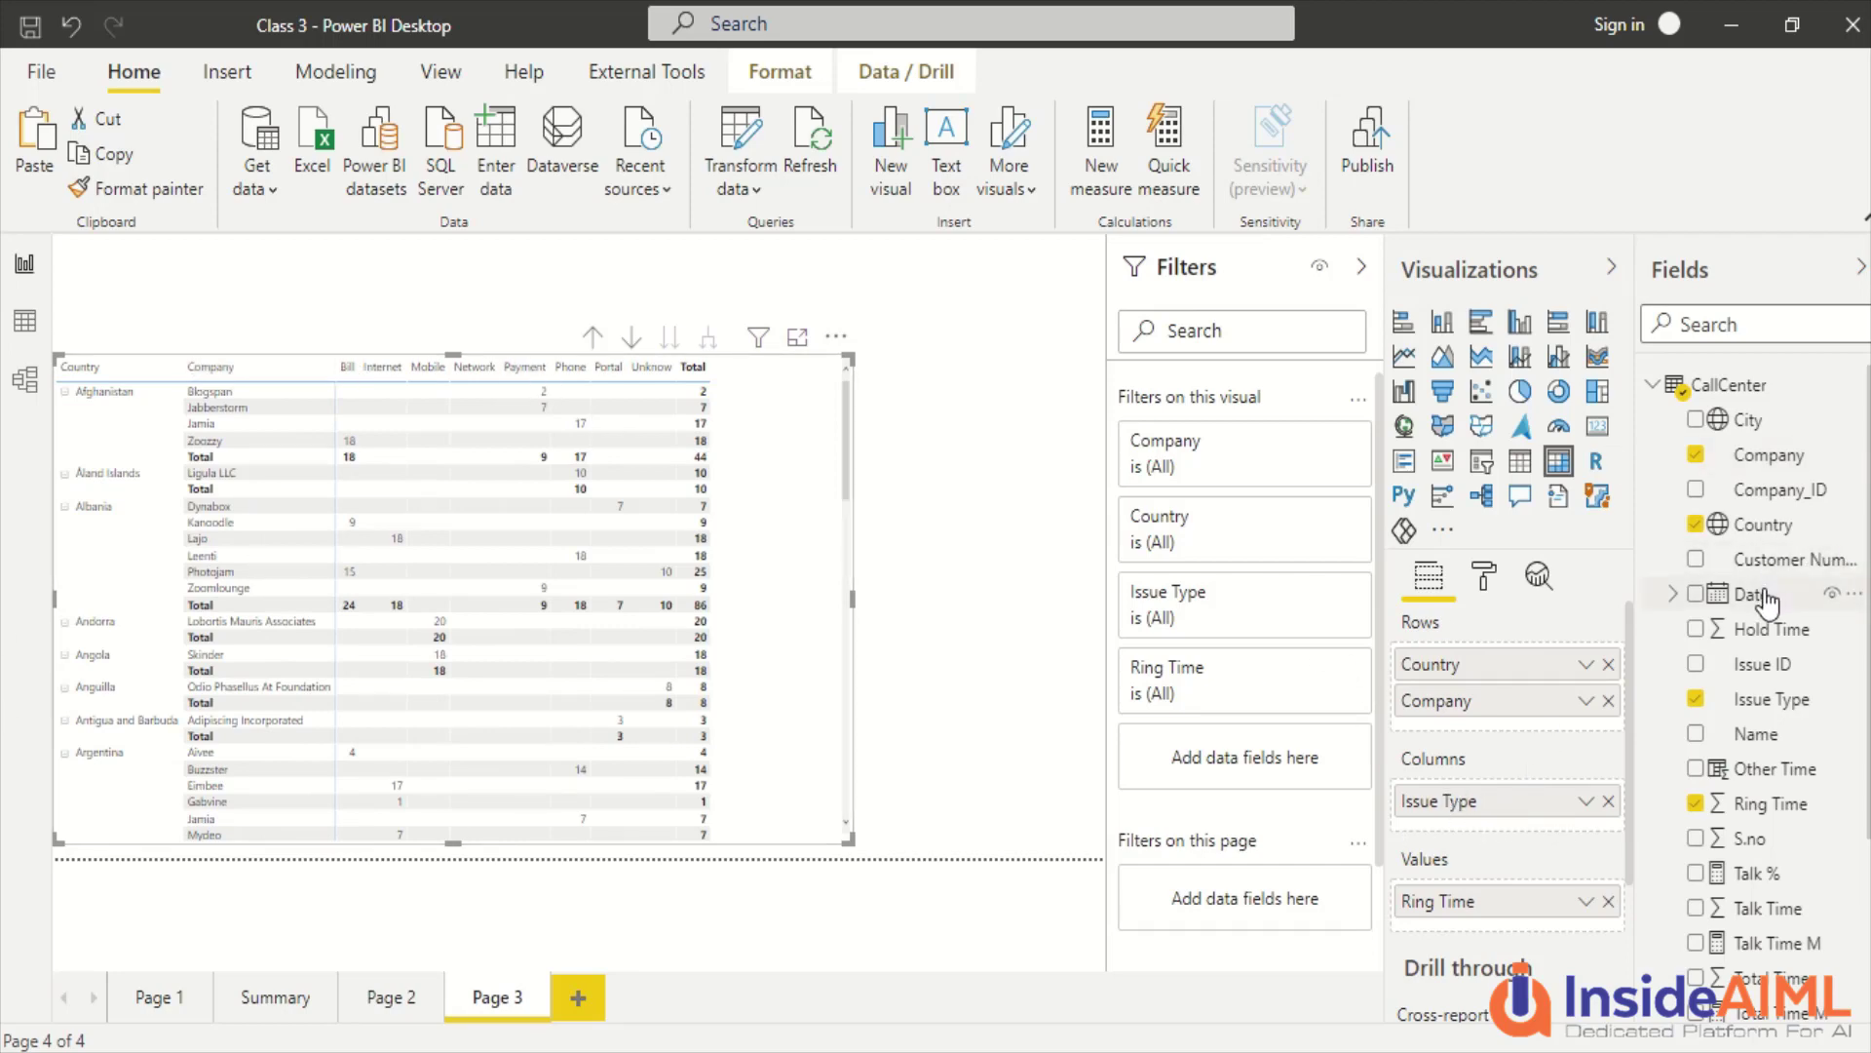
# Add Date below Issue Type in the matrix's columns and remove the Day and Month levels from it.
pyautogui.moveTo(1763, 664); pyautogui.dragTo(1560, 826)
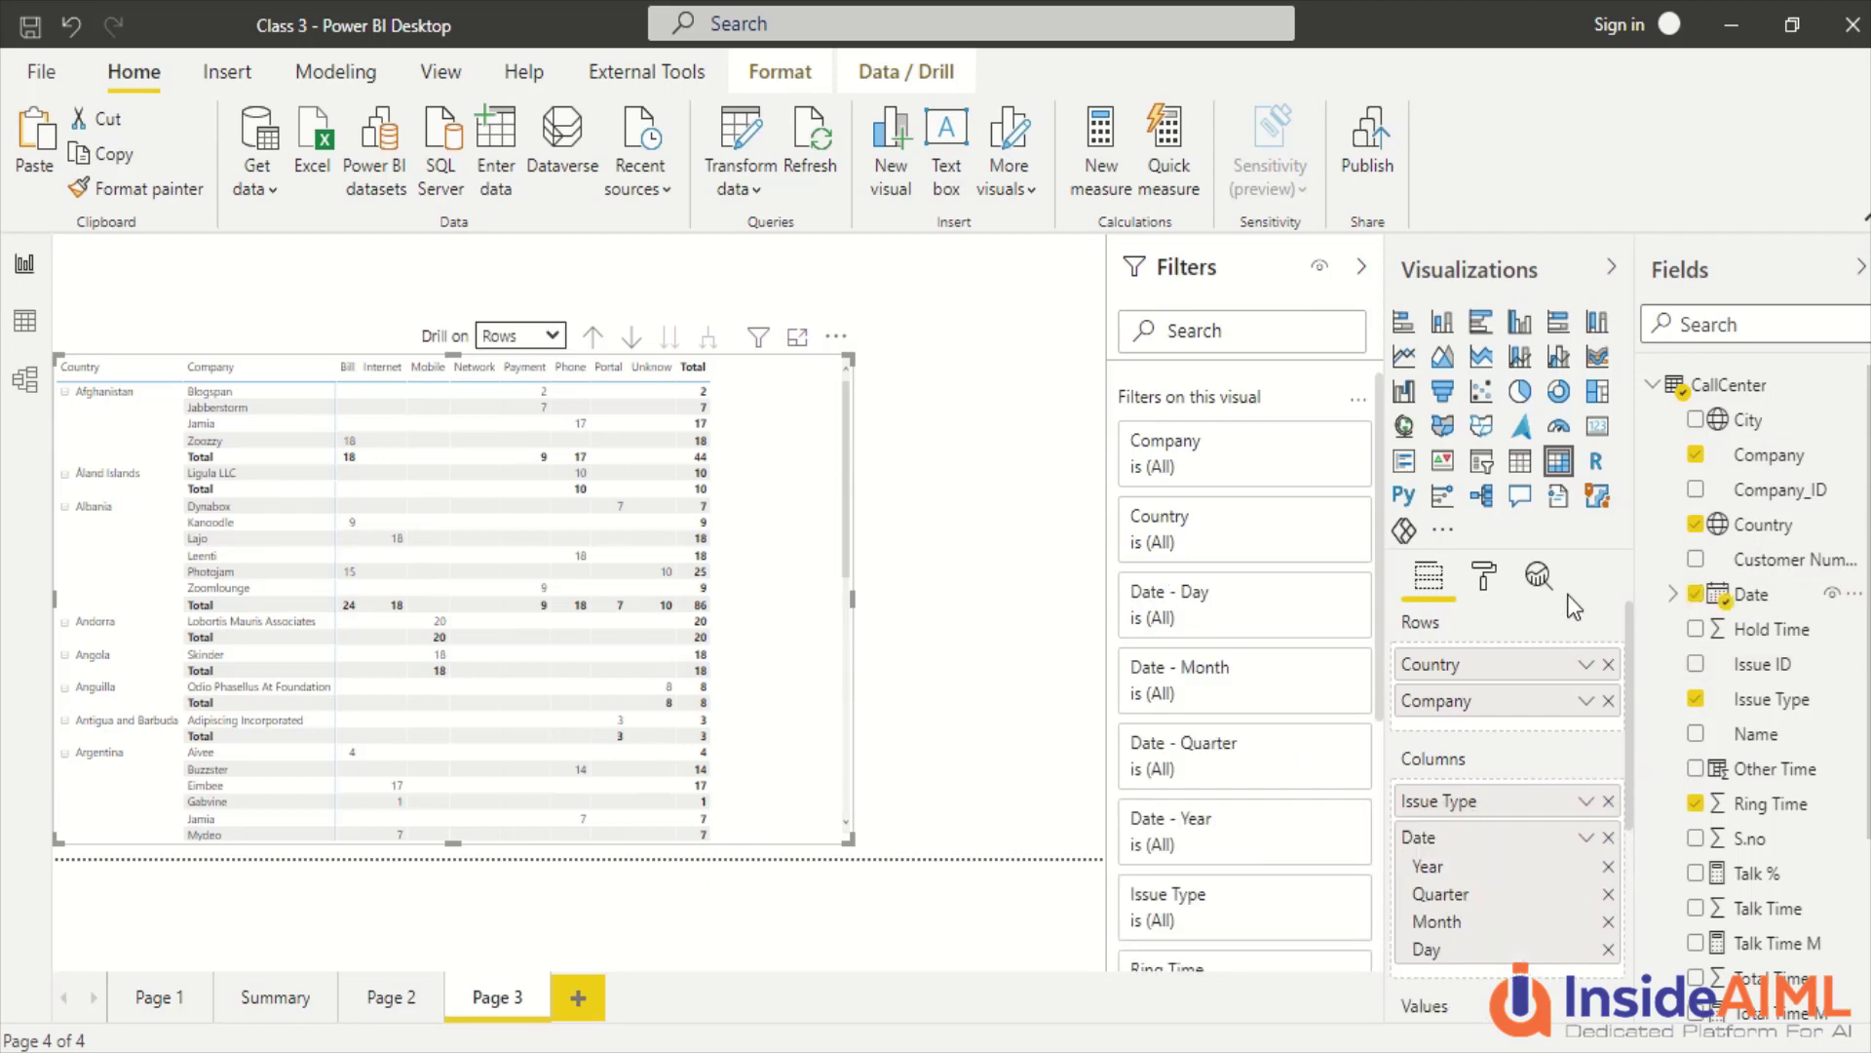
pyautogui.scroll(-3, 1453, 712)
pyautogui.scroll(-1, 1464, 702)
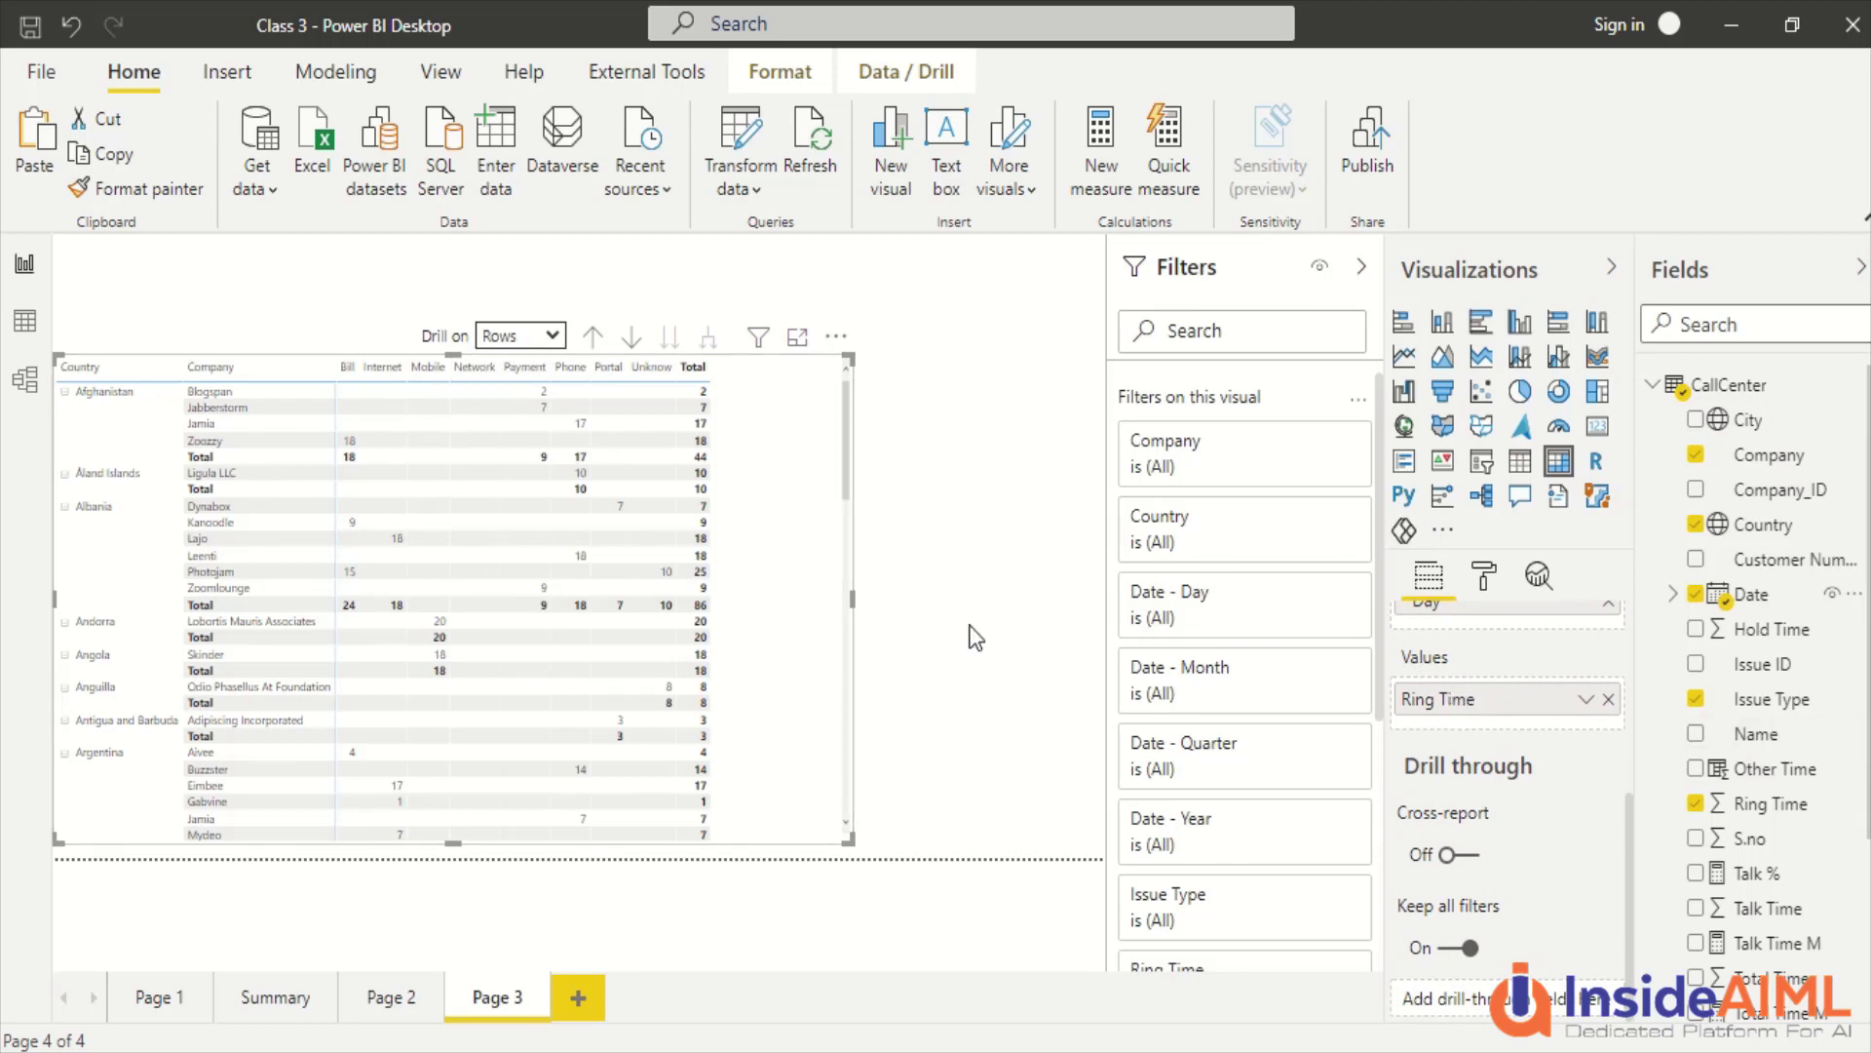
pyautogui.scroll(2, 1530, 673)
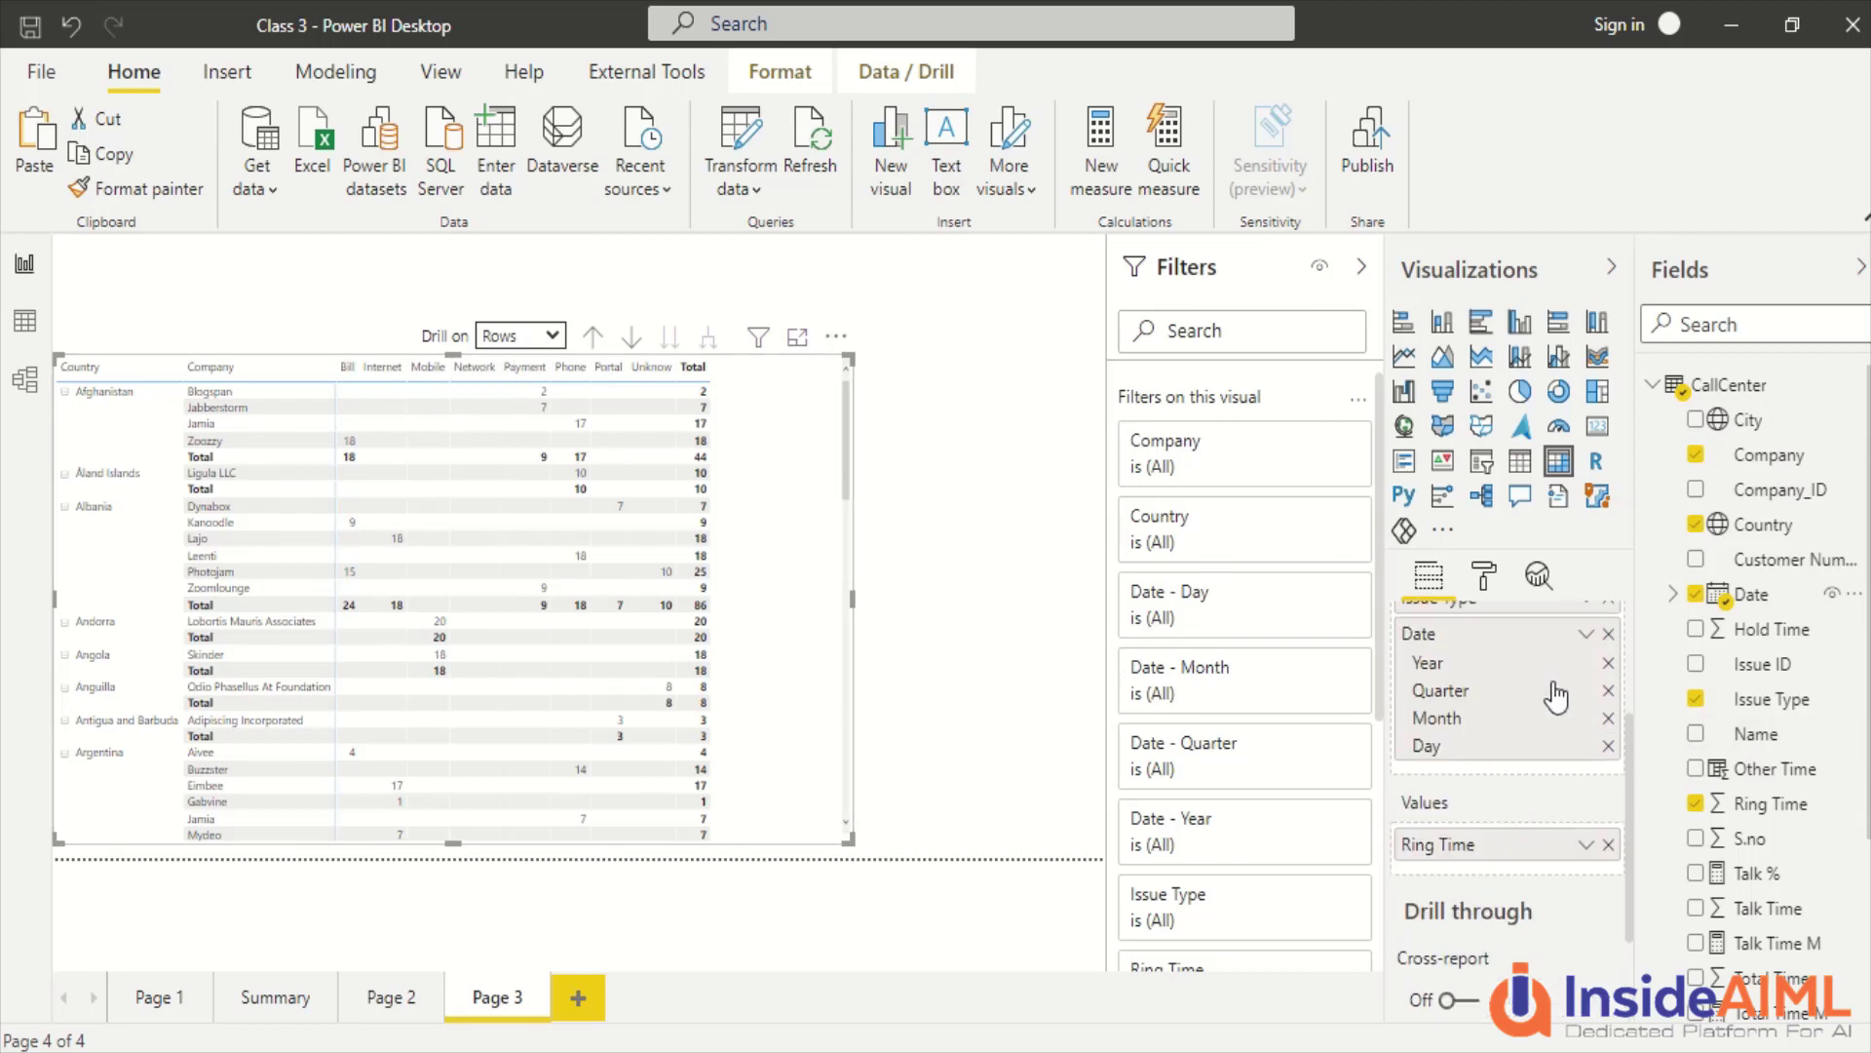
pyautogui.click(1609, 743)
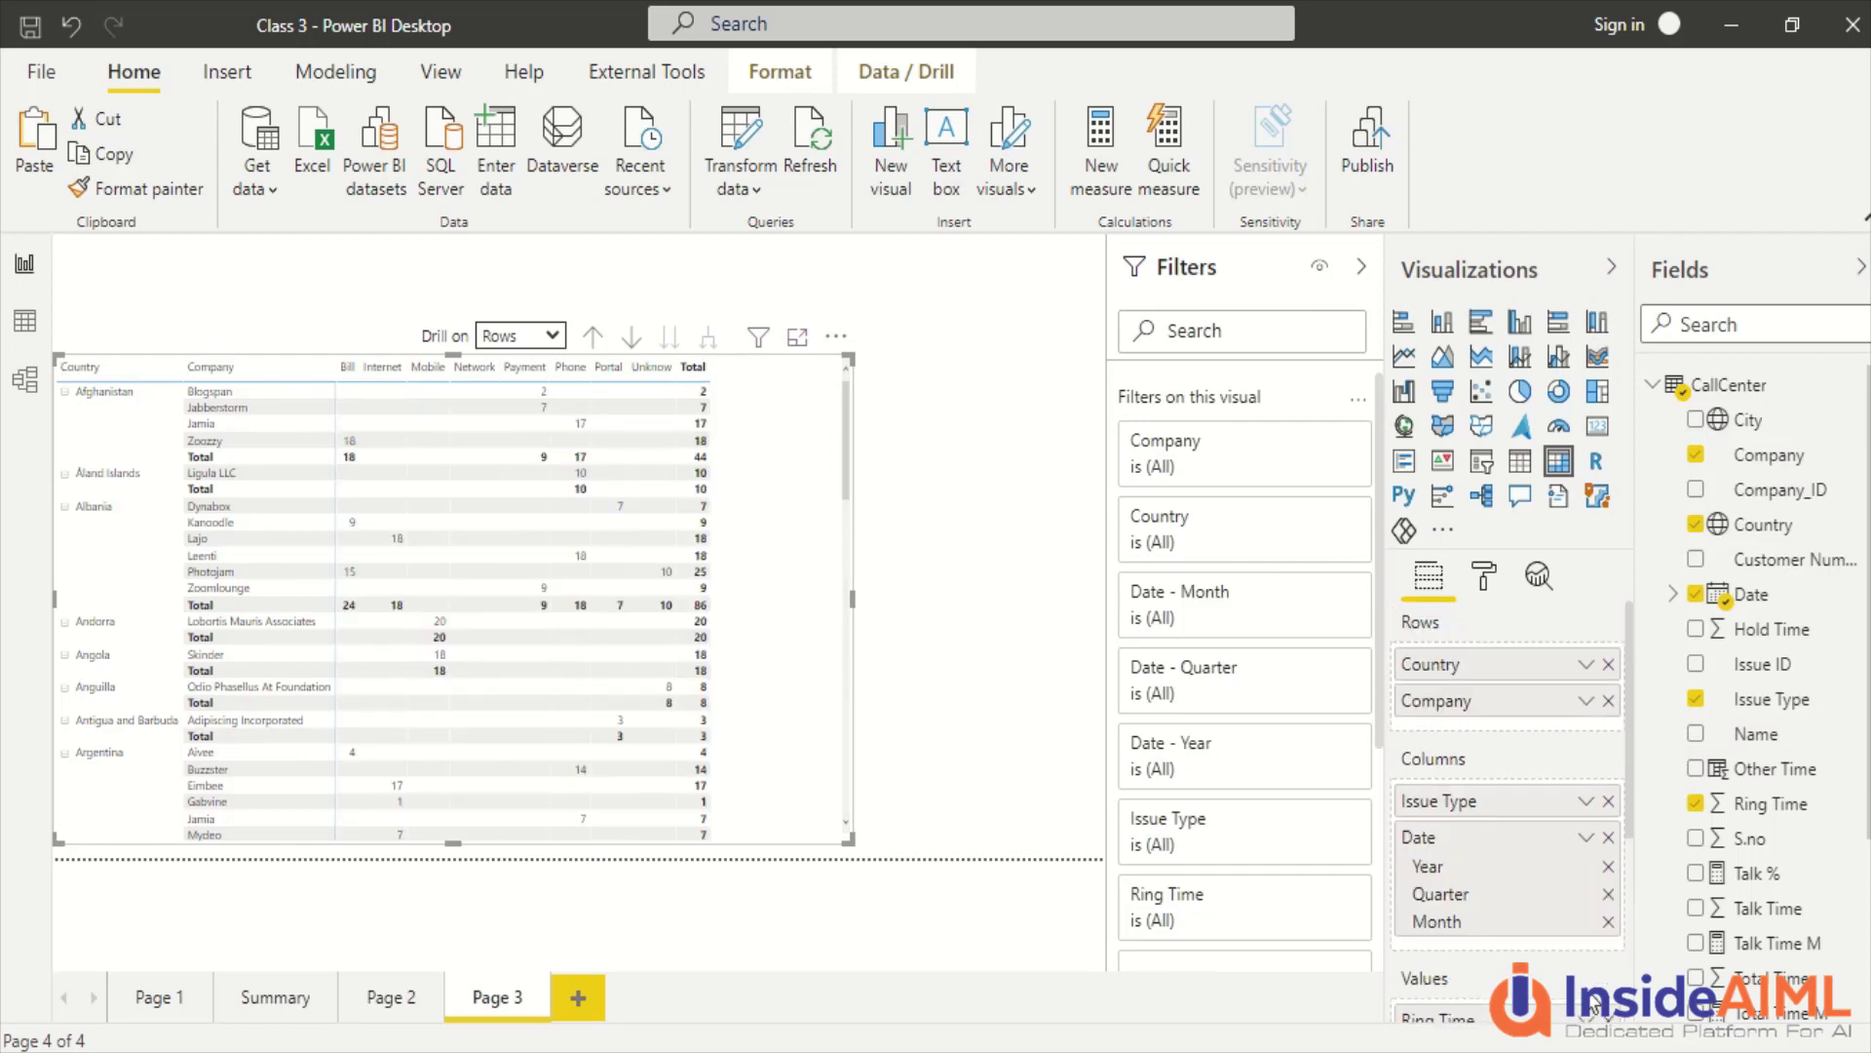
pyautogui.click(1607, 922)
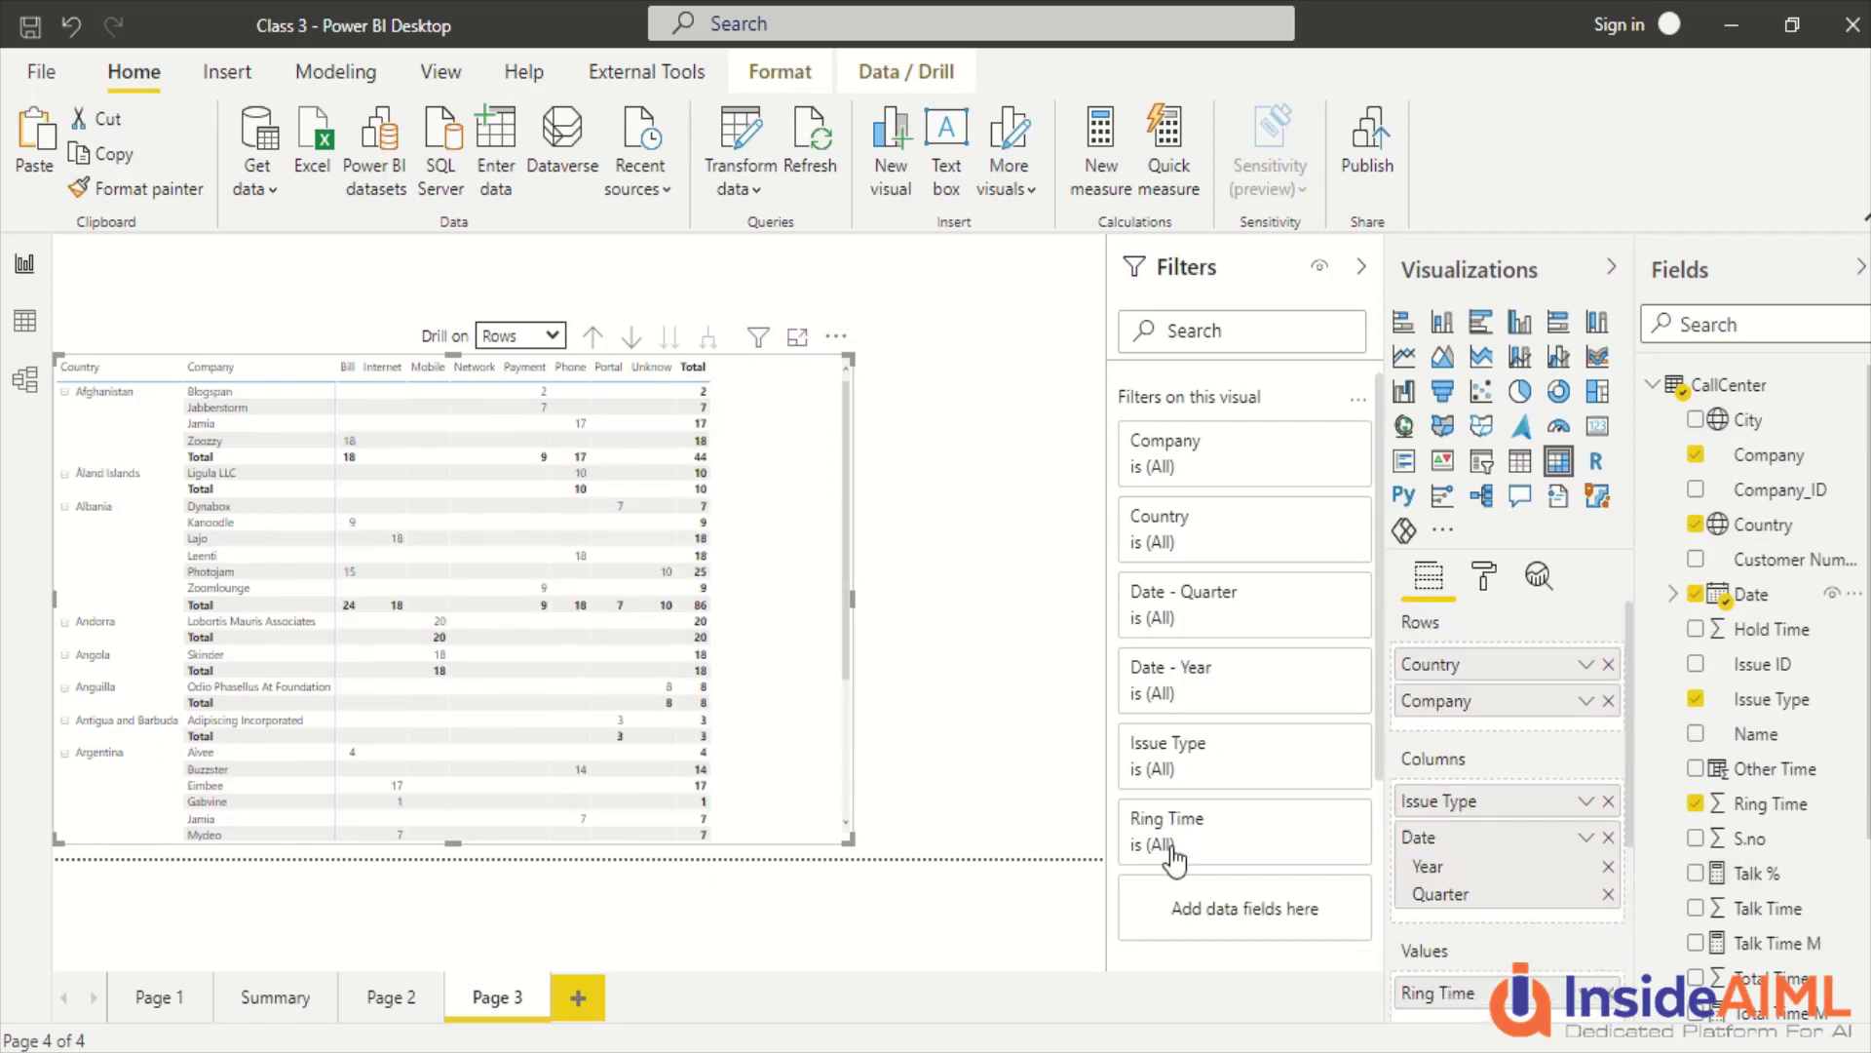
# Switch drilling to columns, expand them one level to Year, and widen the matrix to the page's right edge.
pyautogui.click(558, 338)
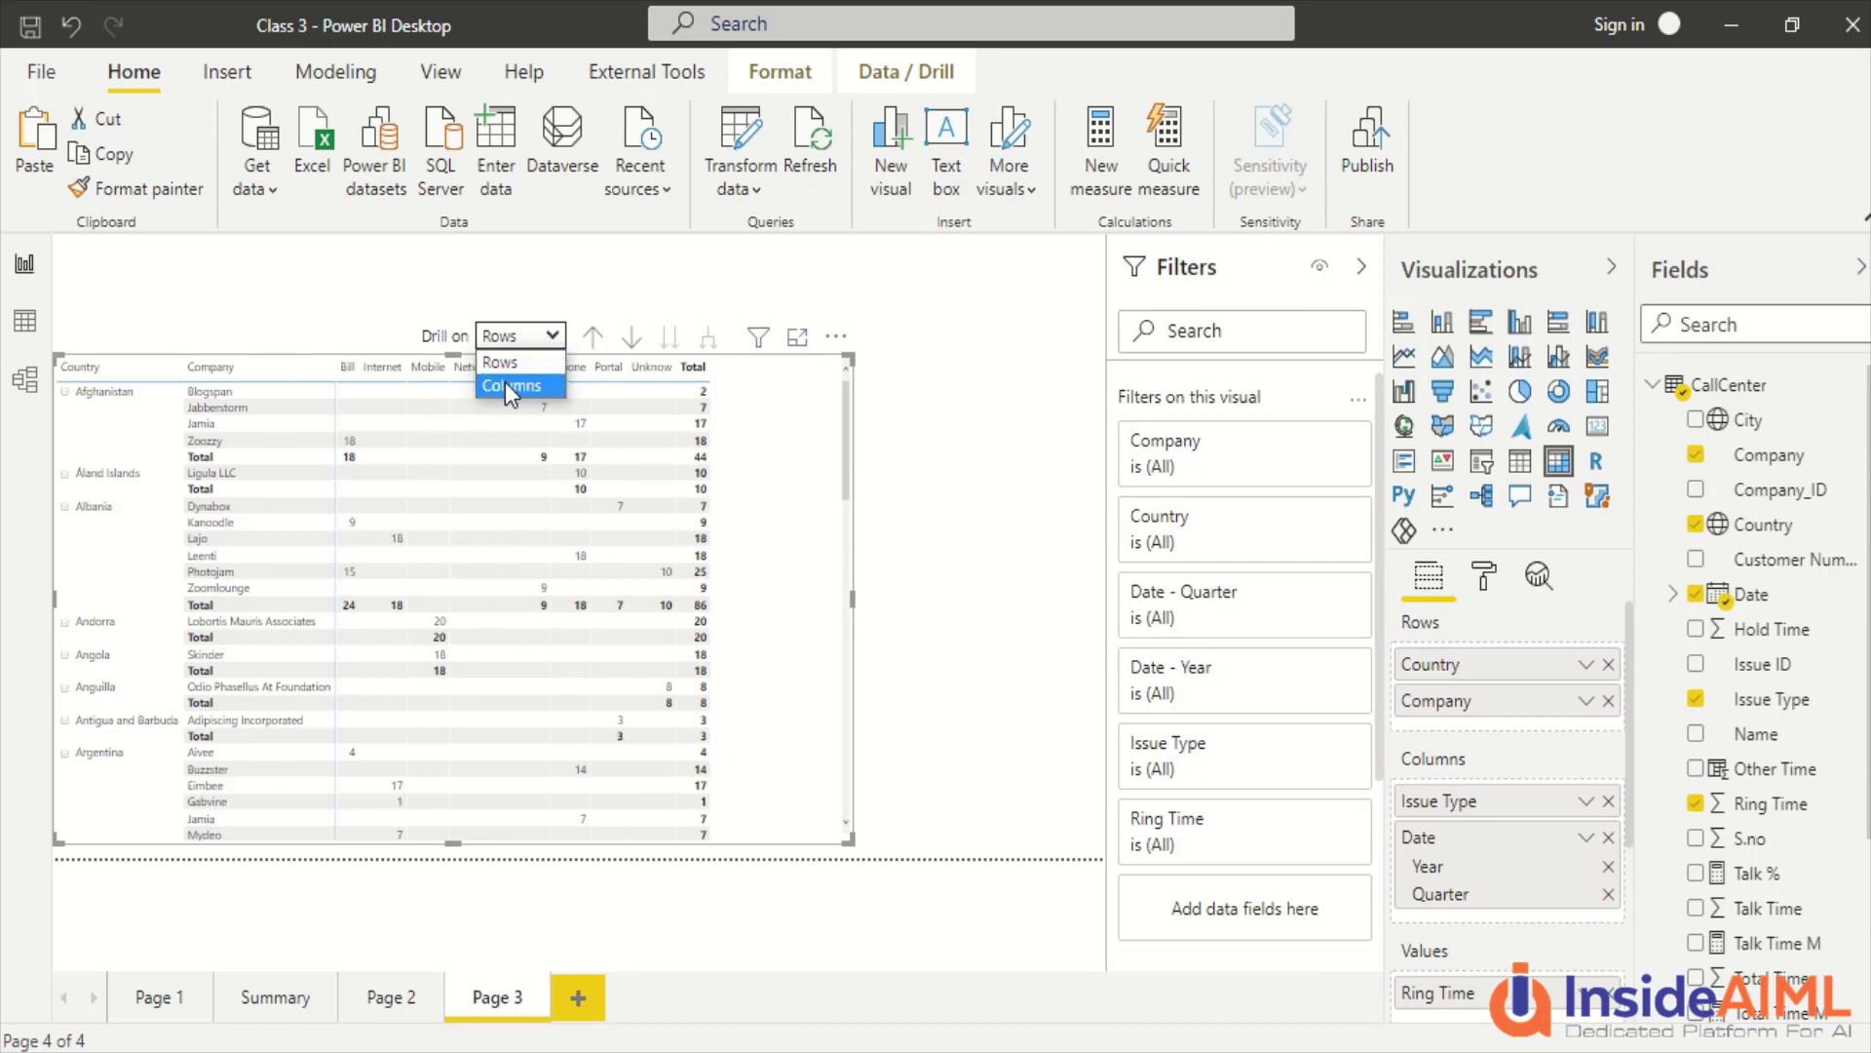
pyautogui.click(499, 386)
pyautogui.click(709, 341)
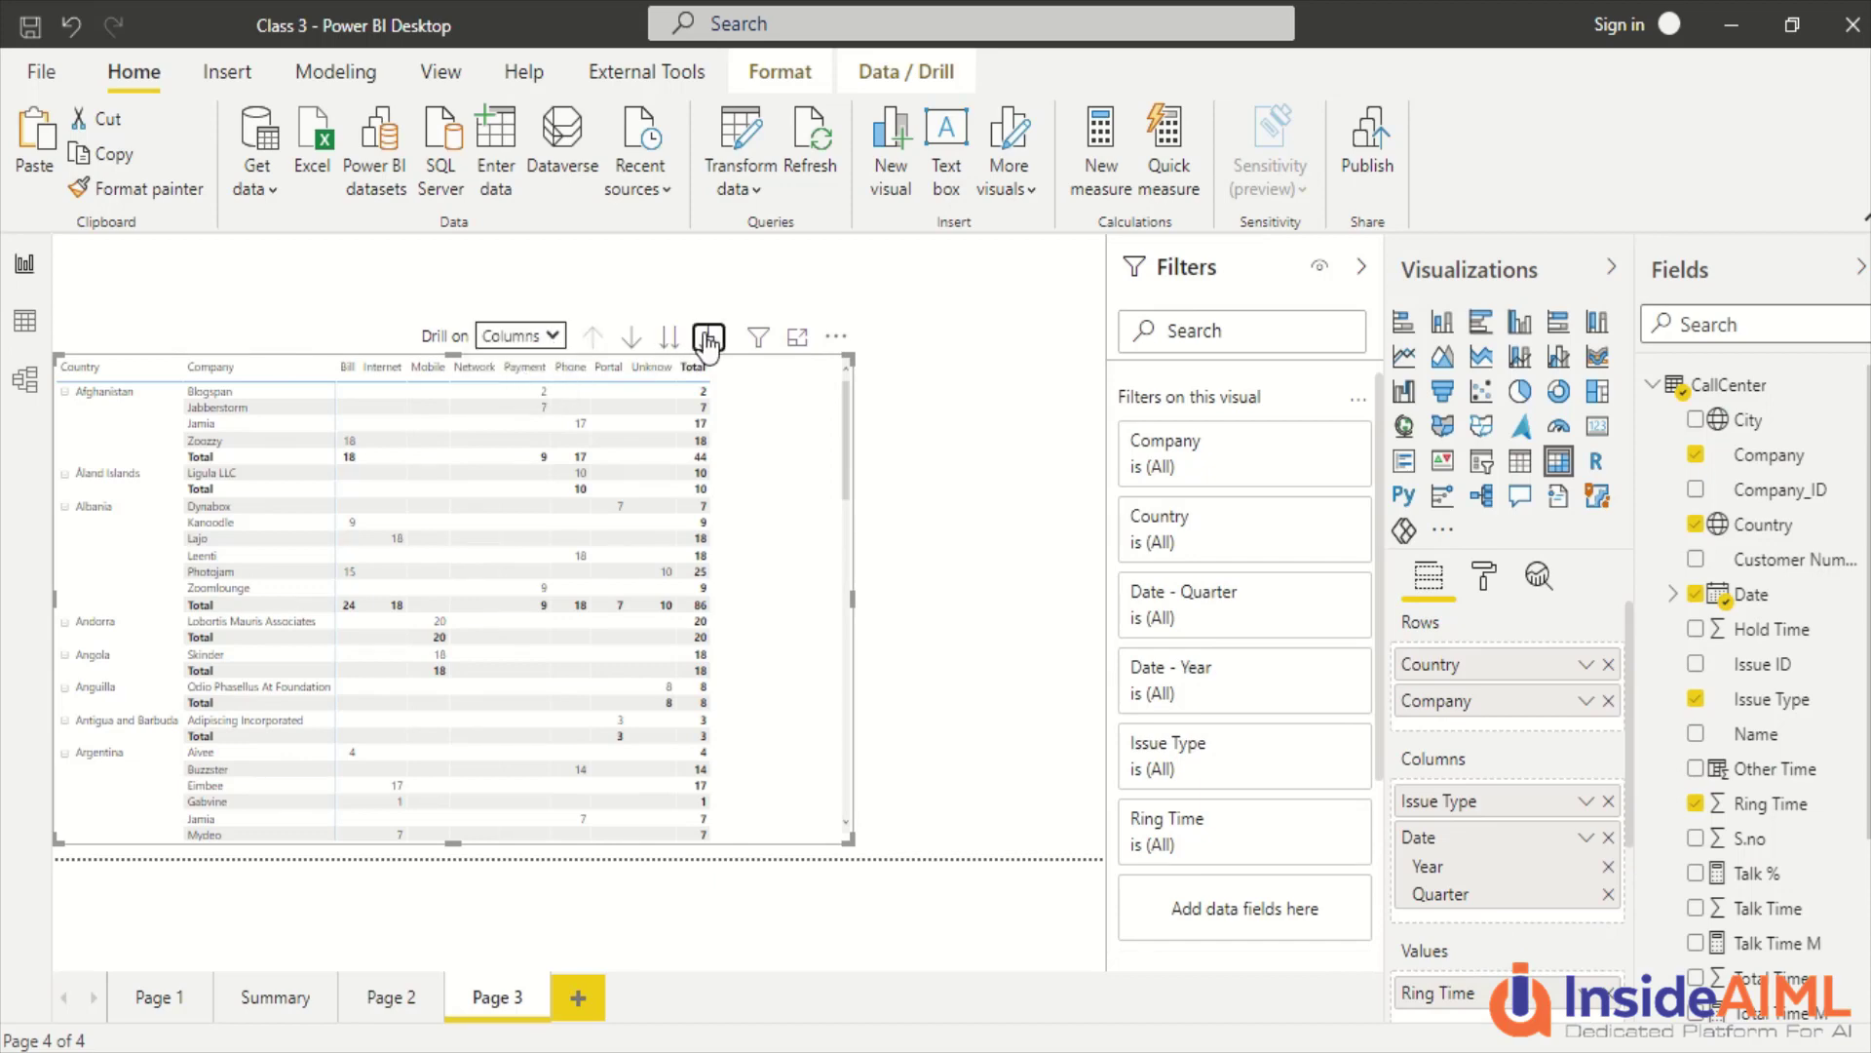
pyautogui.click(708, 341)
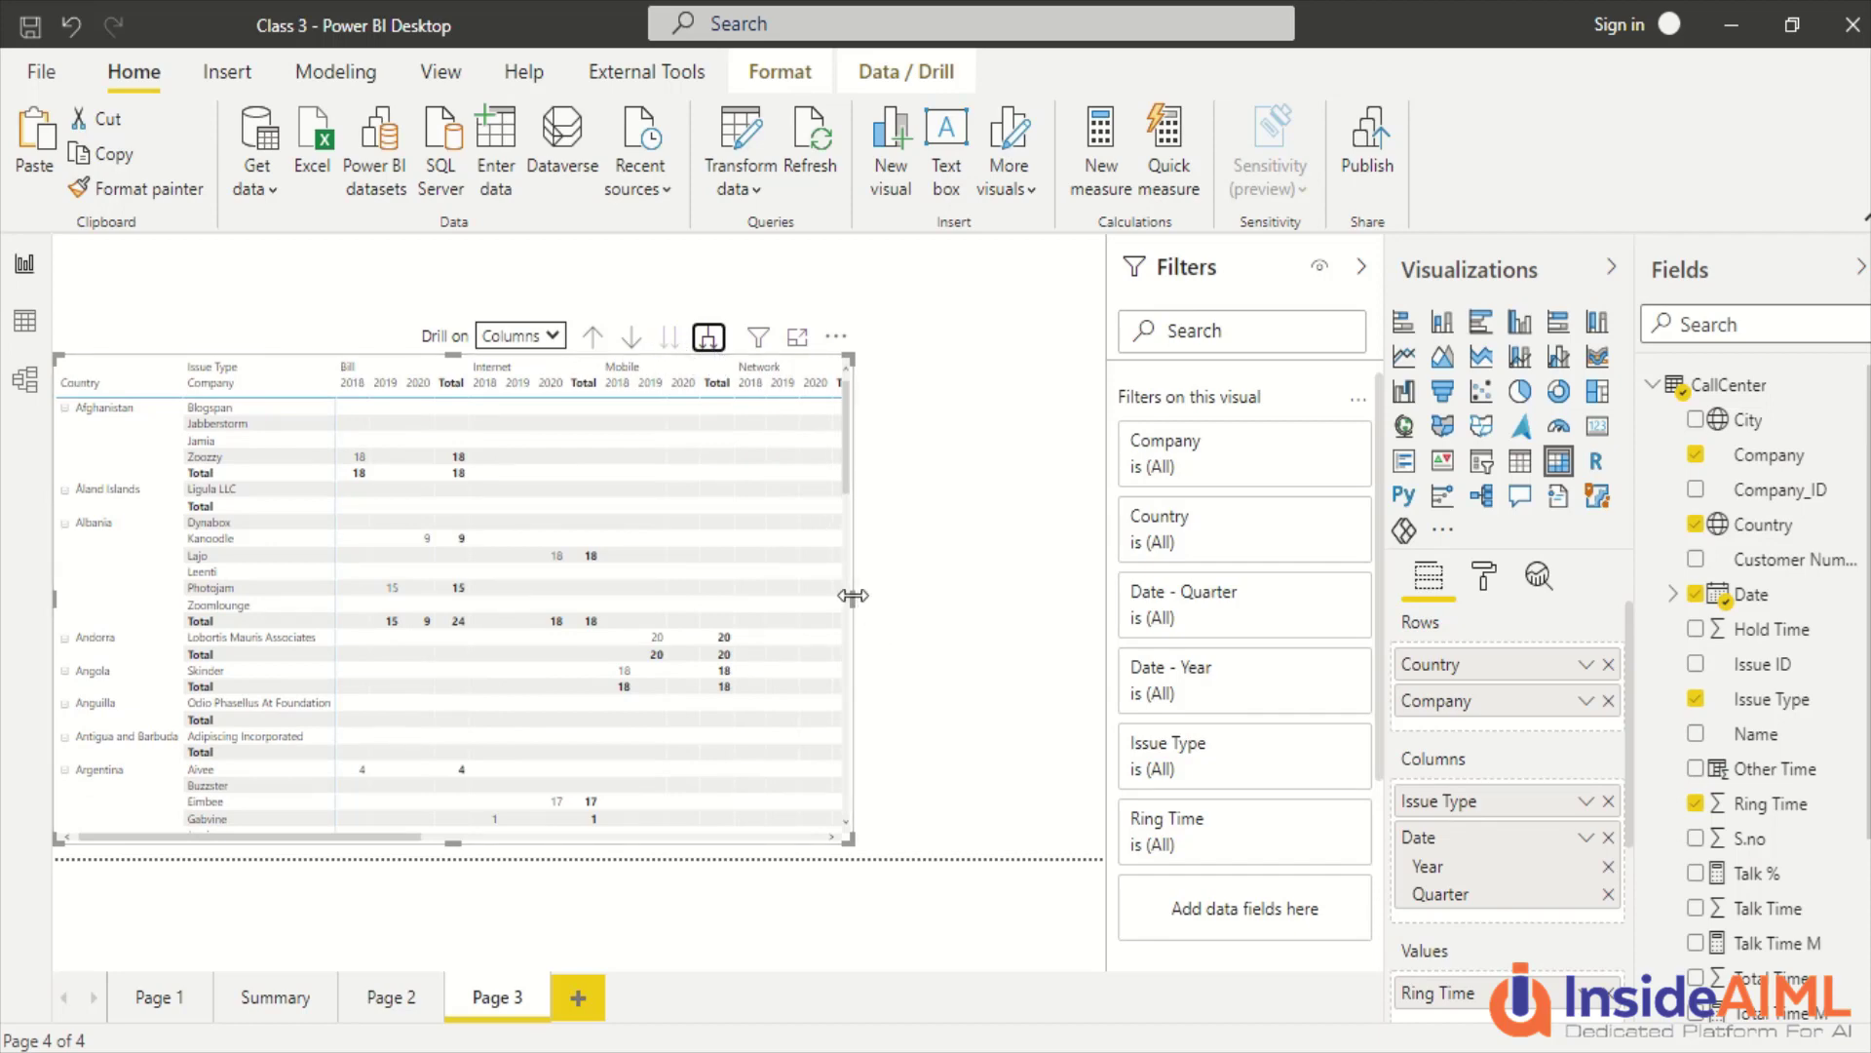
pyautogui.moveTo(853, 595); pyautogui.dragTo(1102, 595)
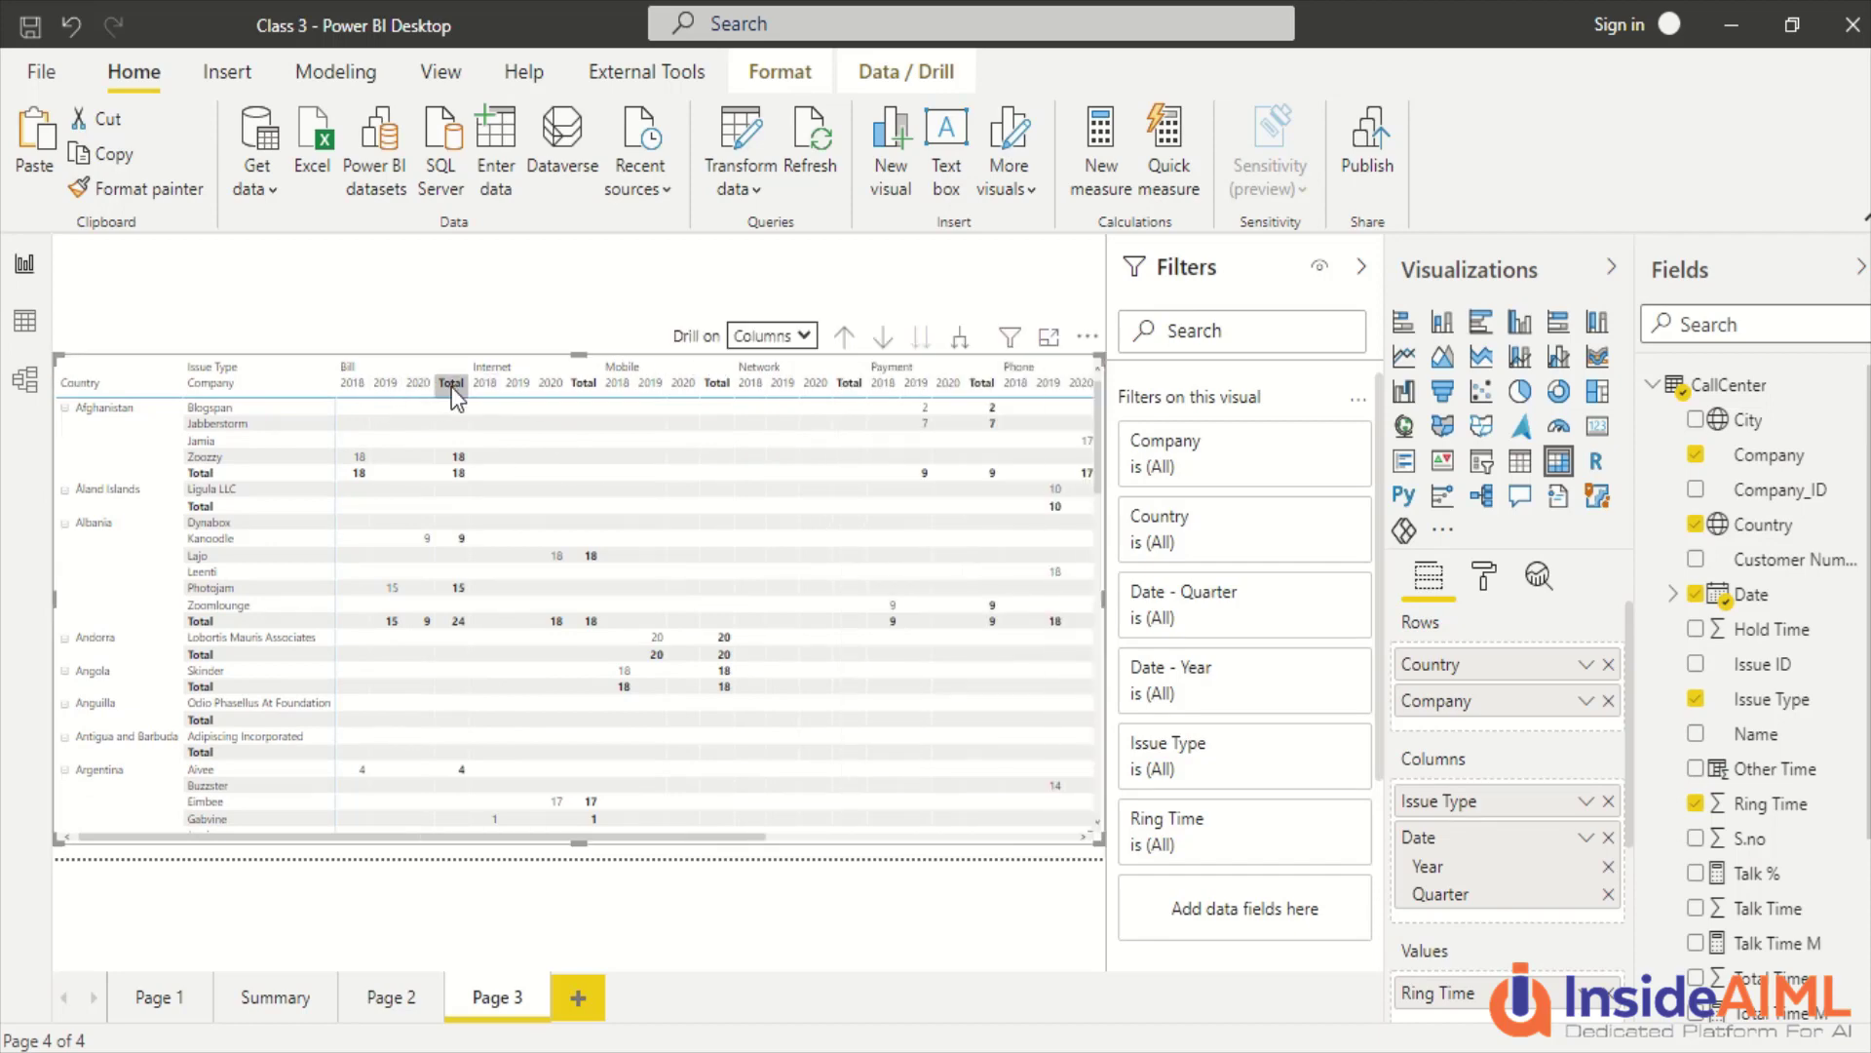
# Expand the matrix's columns down to the Quarter level and read the visual's data notice.
pyautogui.click(963, 341)
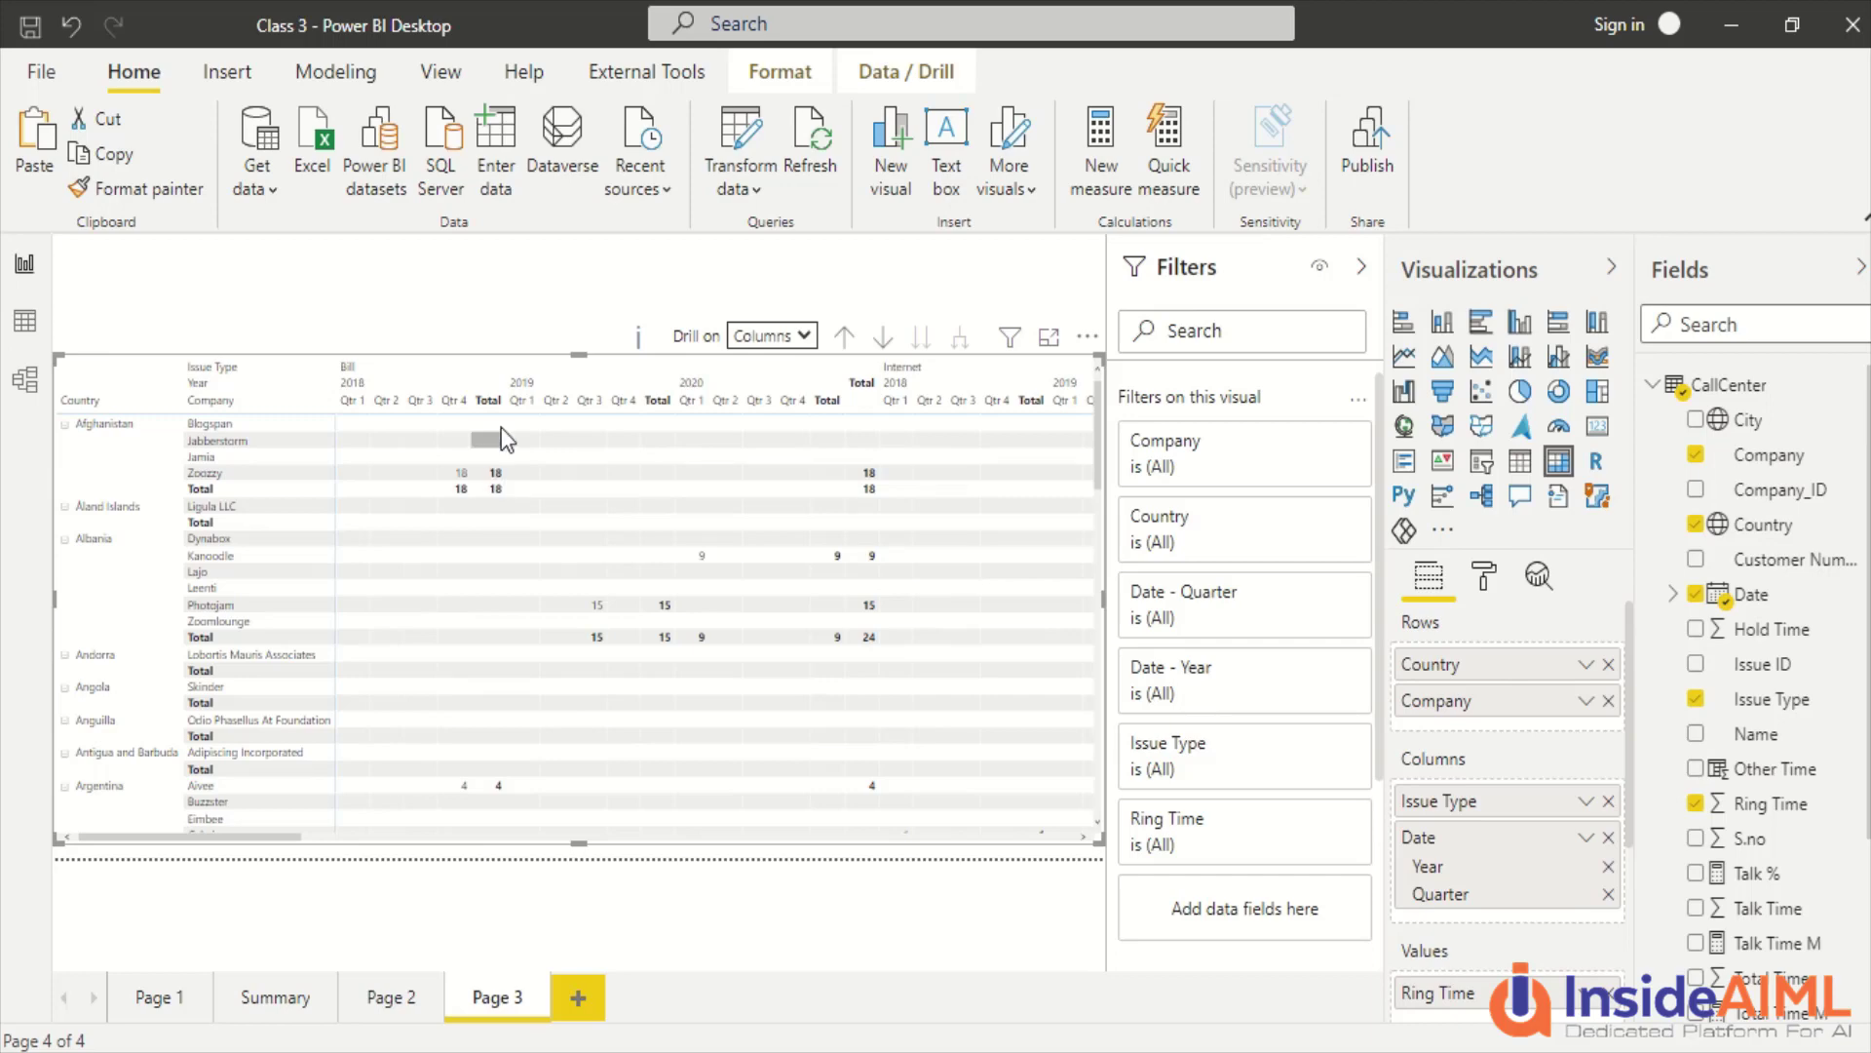
pyautogui.moveTo(639, 347)
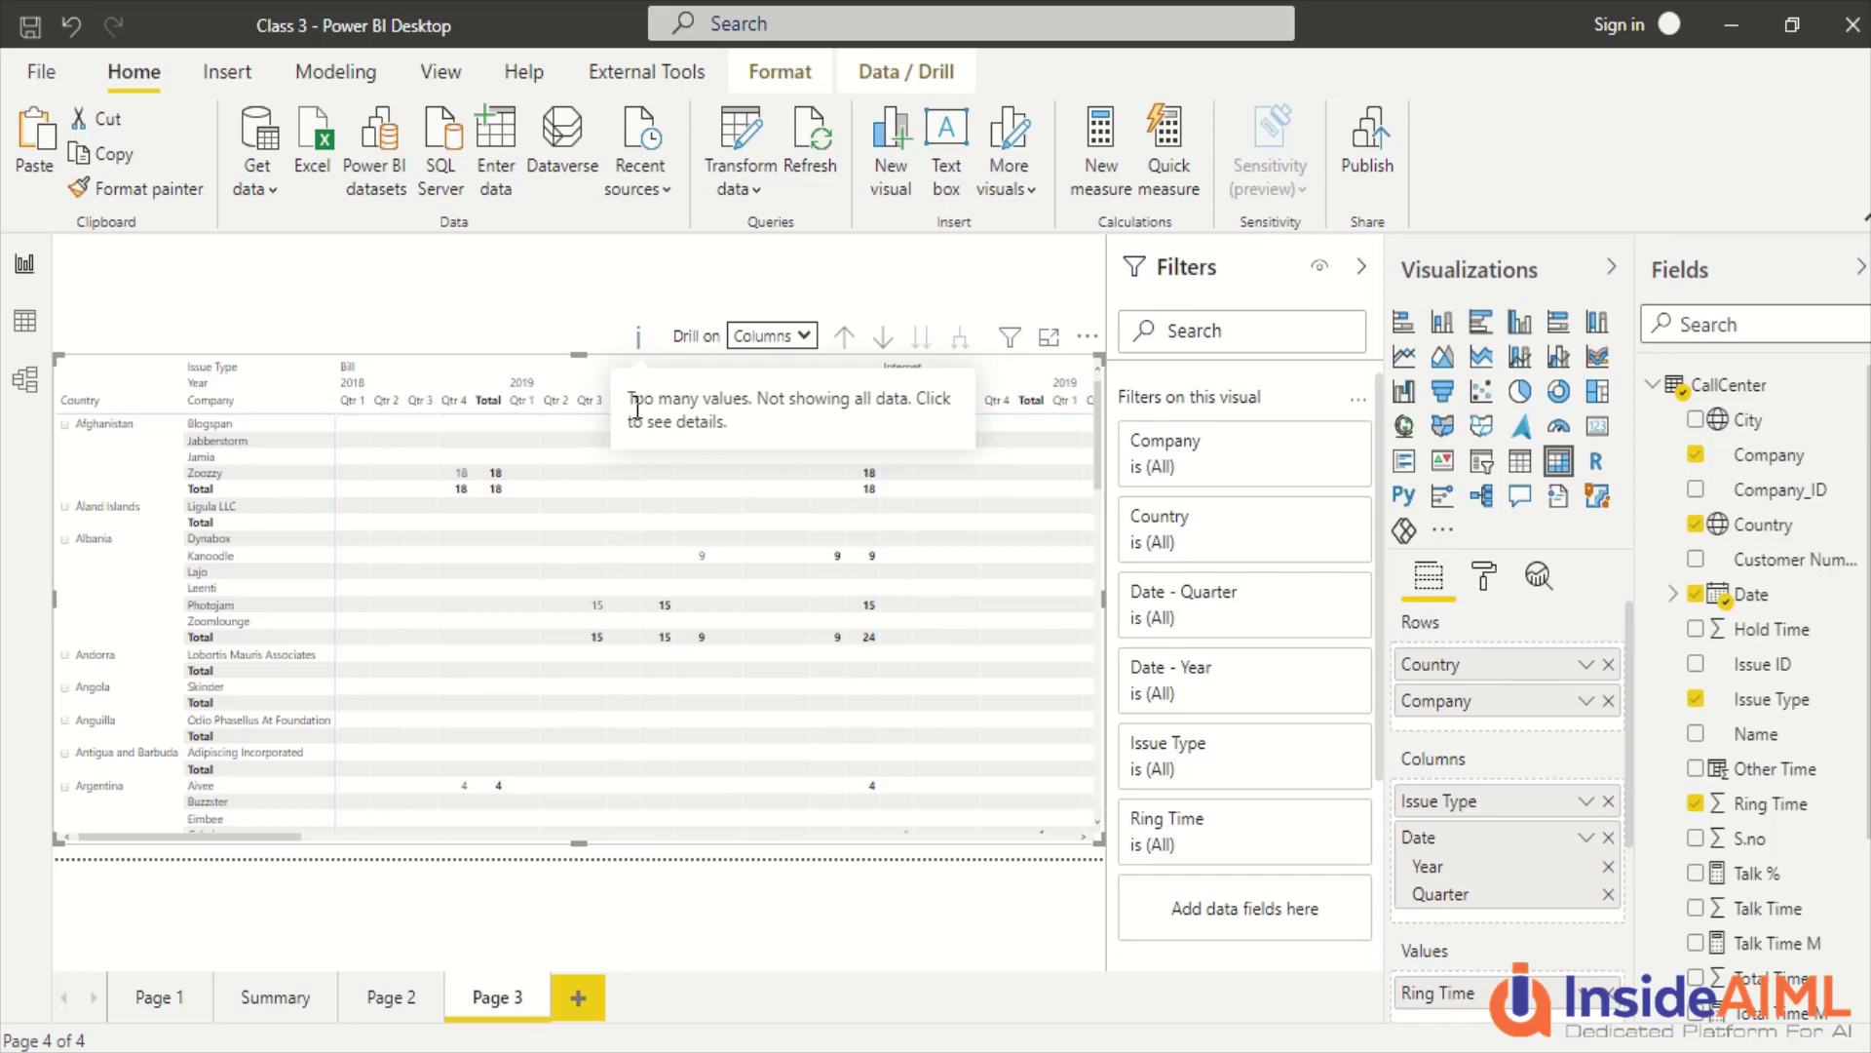
# Remove the Quarter level from the Date columns and look across all issue types by year.
pyautogui.click(1608, 892)
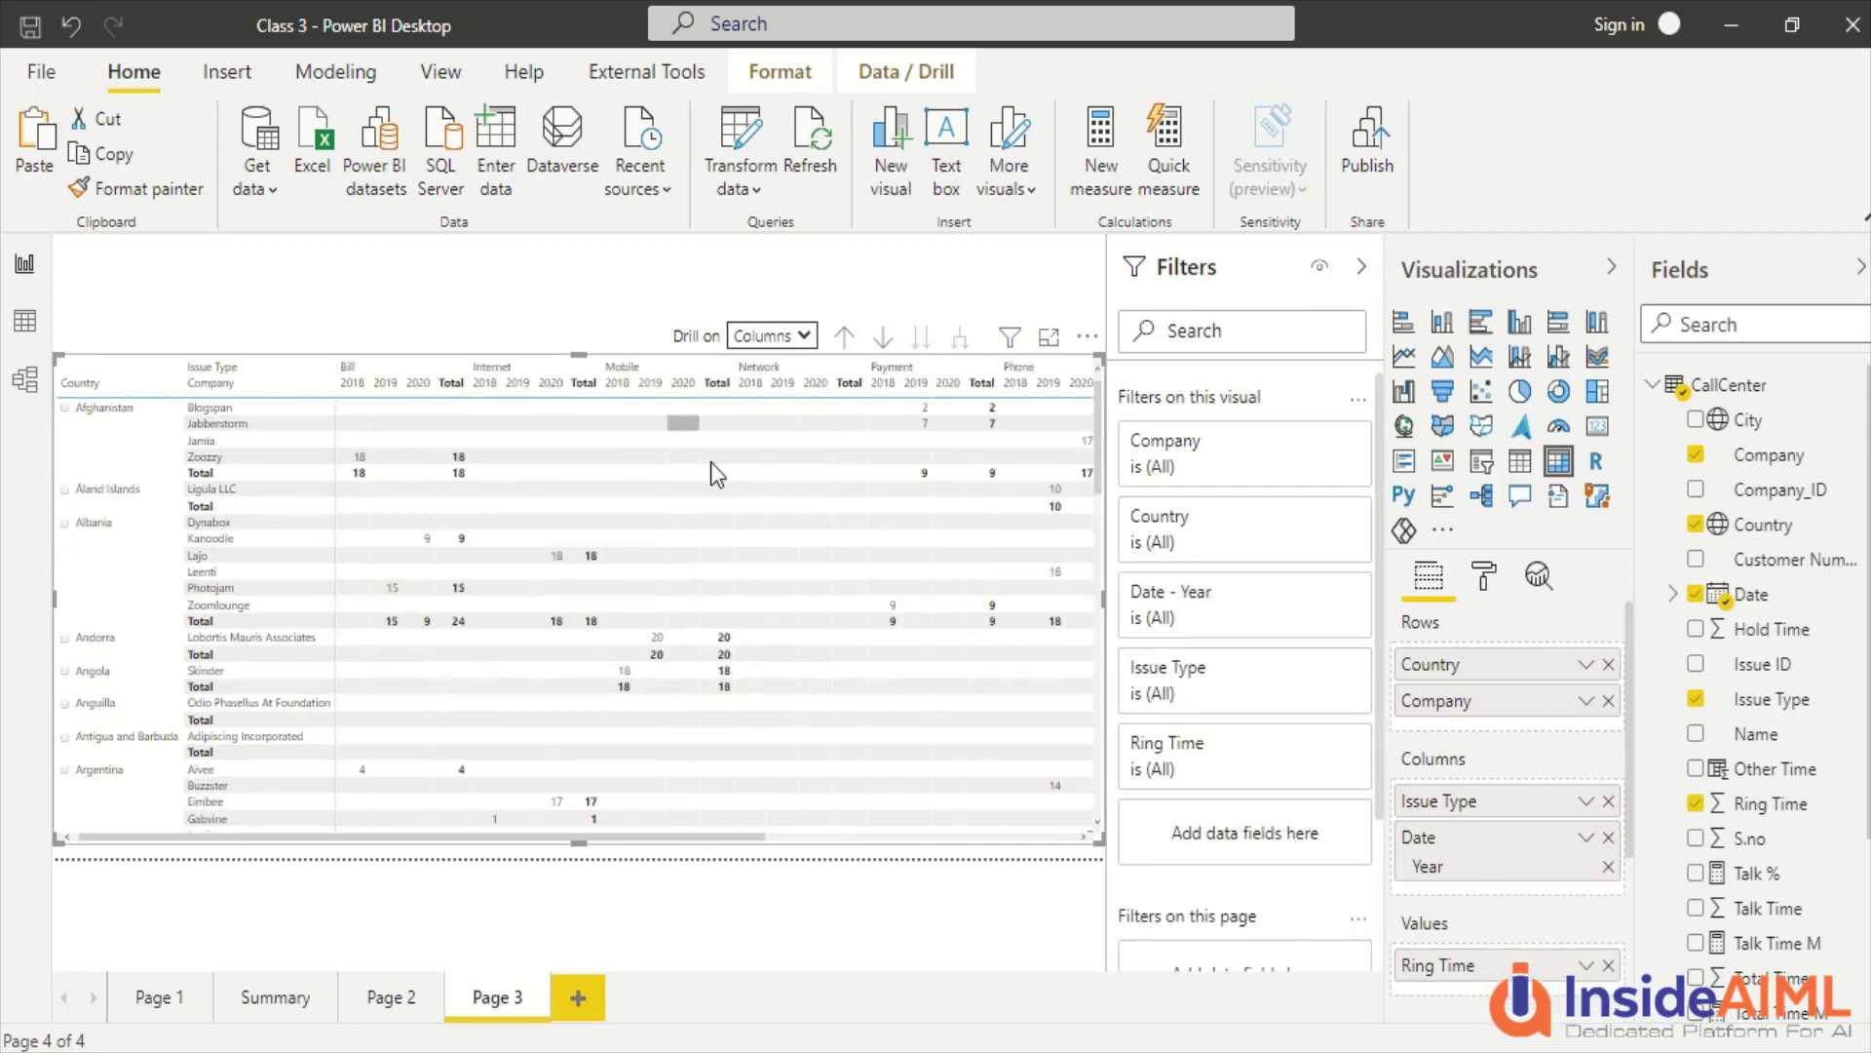
pyautogui.hscroll(5, 181, 841)
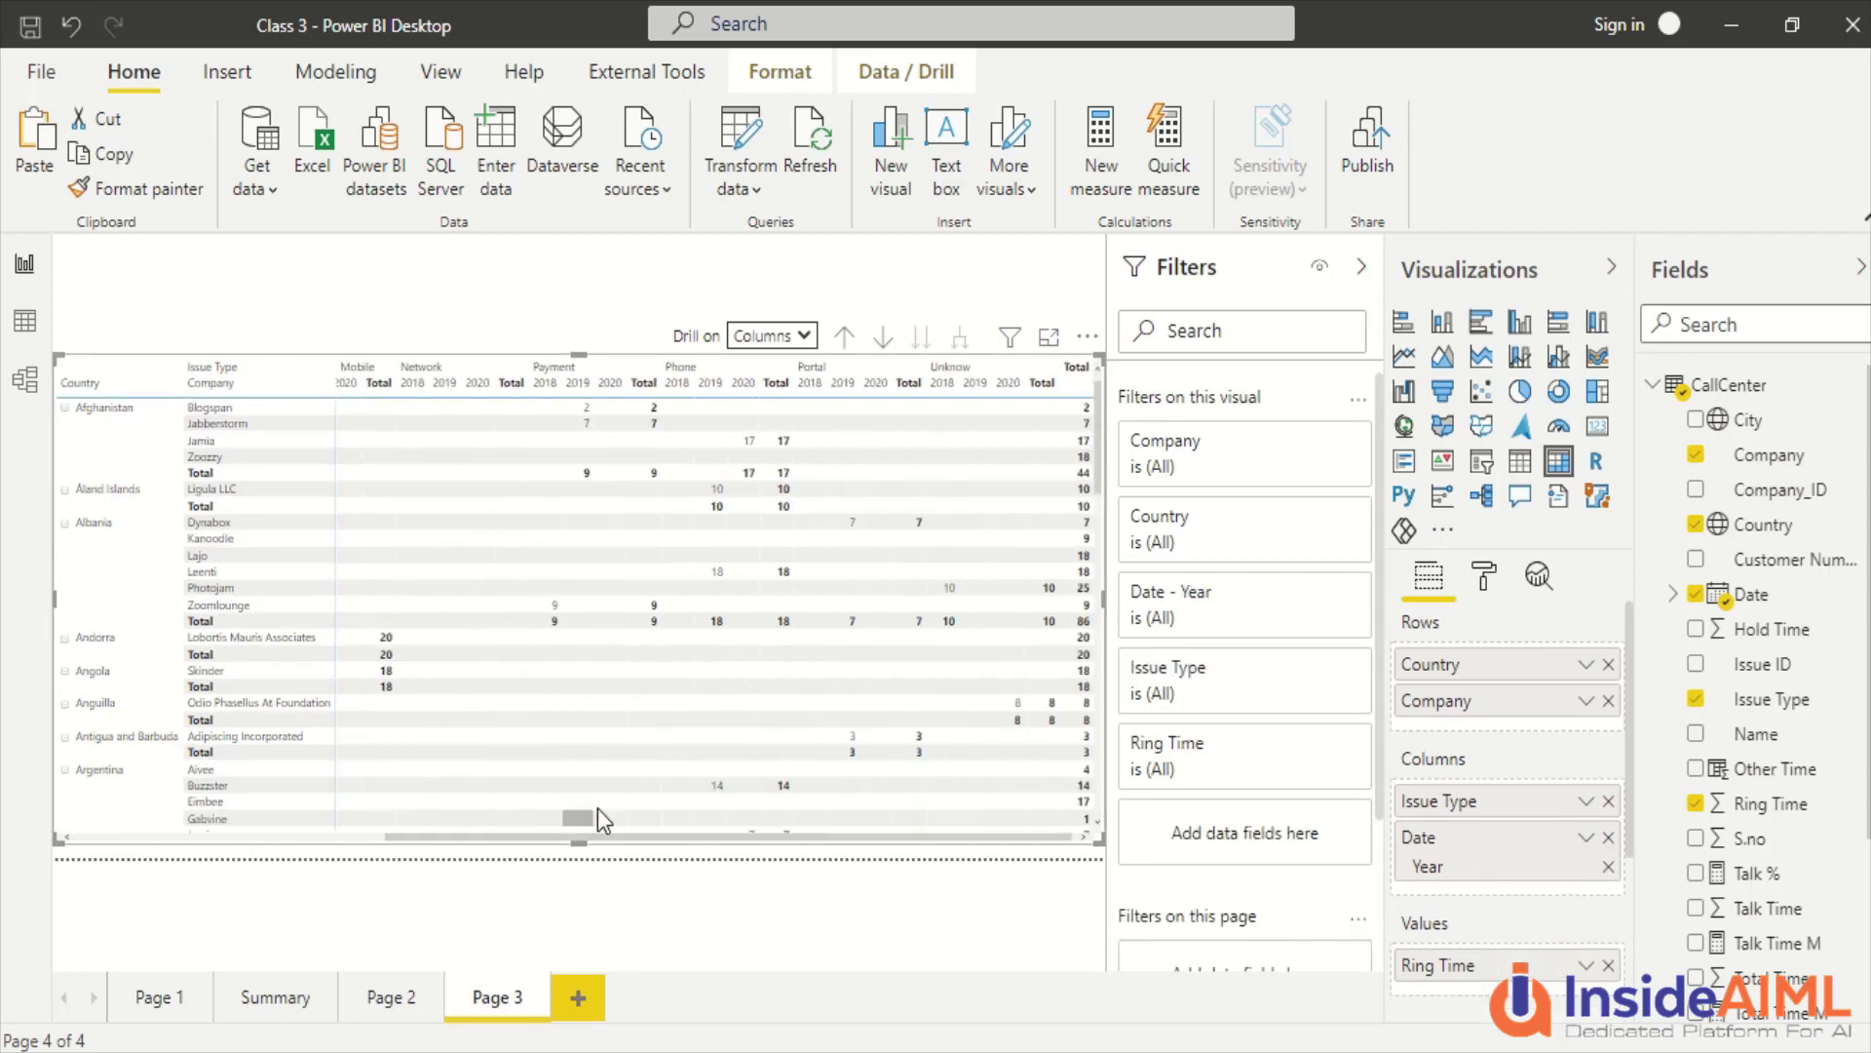
pyautogui.hscroll(-5, 255, 853)
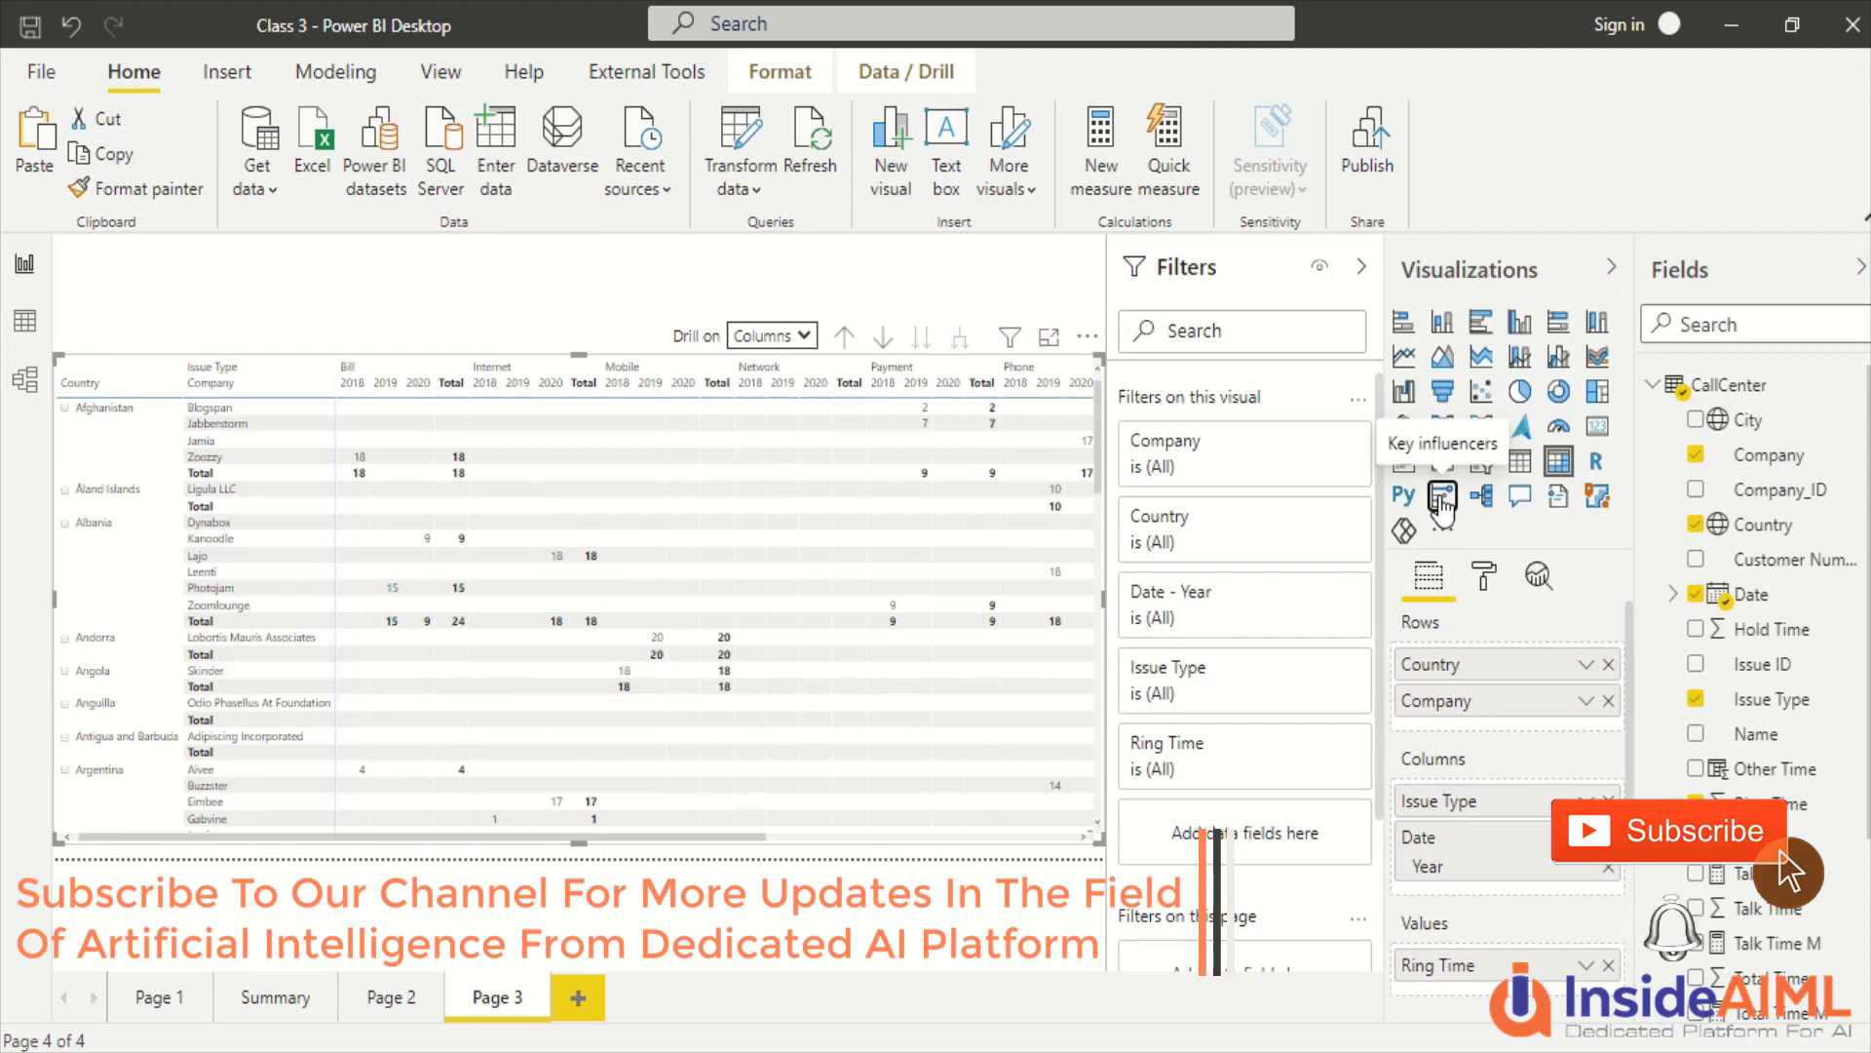
# Convert the matrix to a Key influencers visual and show its Top segments view.
pyautogui.click(1443, 499)
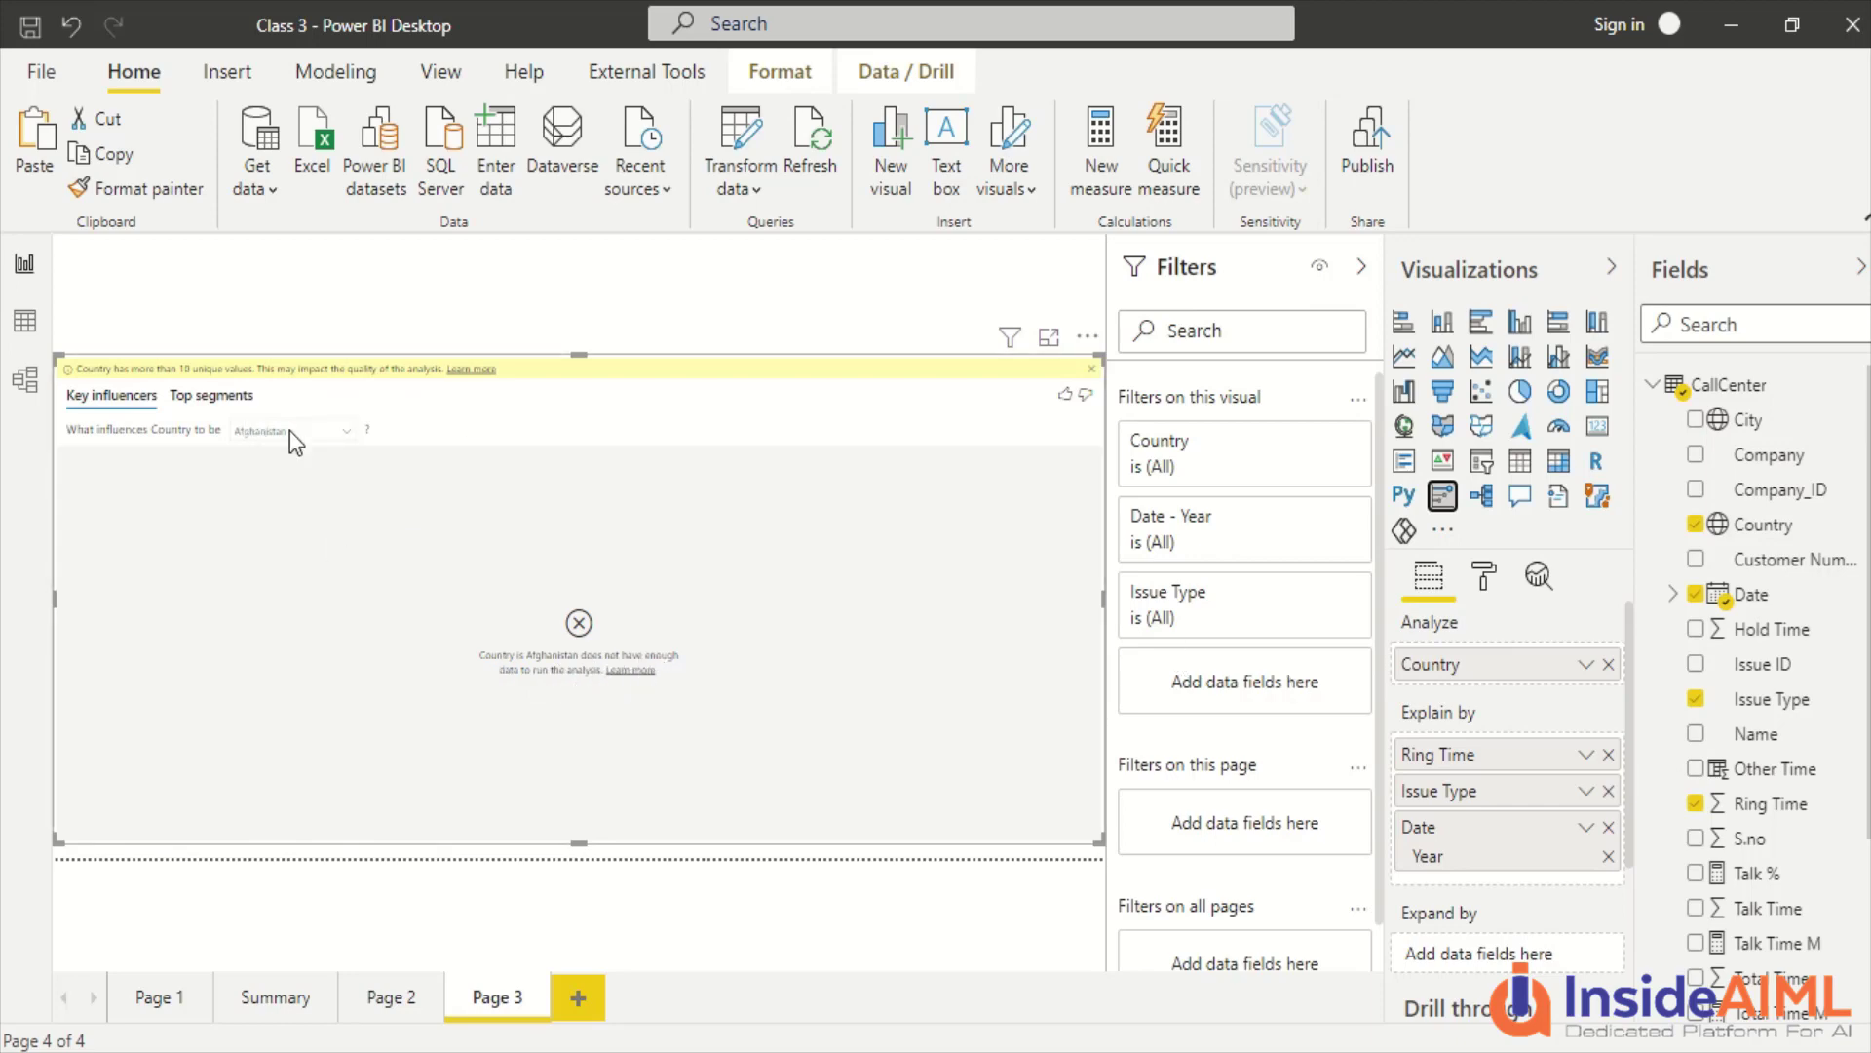
pyautogui.click(240, 402)
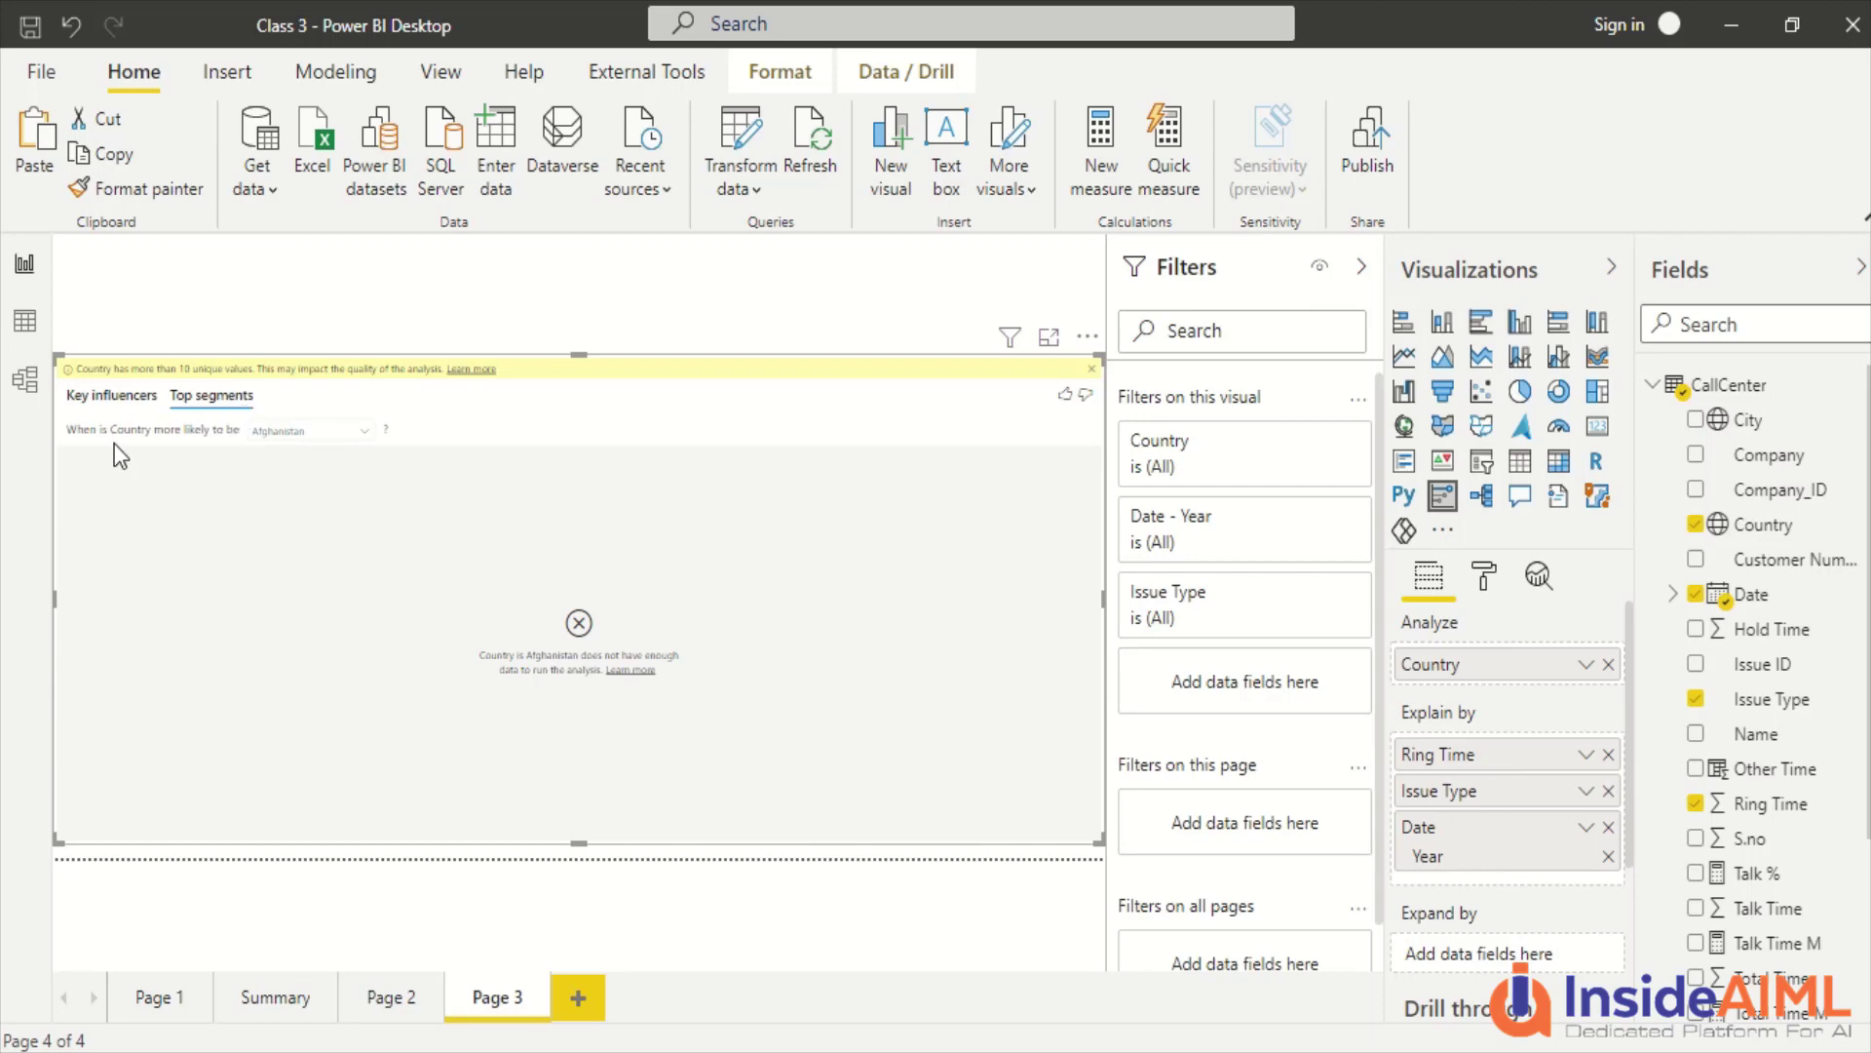
# Replace Country with Issue Type as the analyzed field and remove Date from the explaining fields.
pyautogui.click(1607, 666)
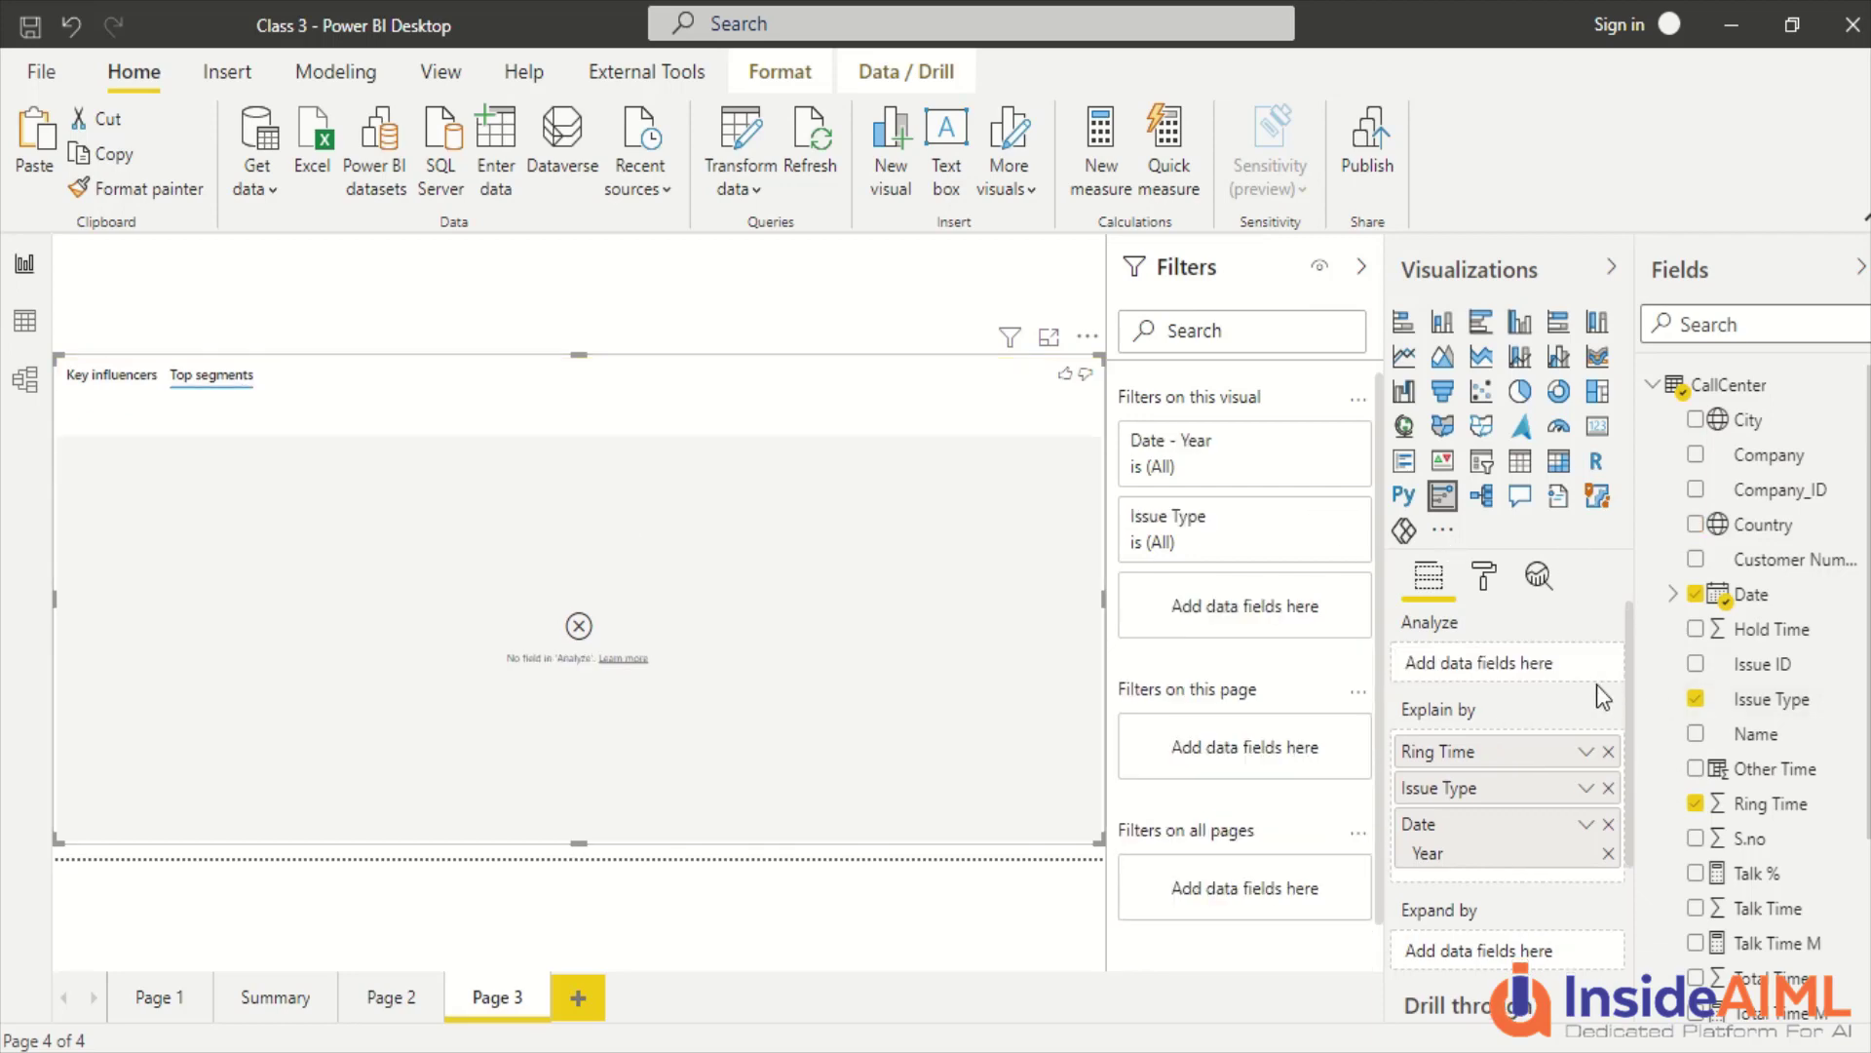
pyautogui.moveTo(1467, 798); pyautogui.dragTo(1412, 660)
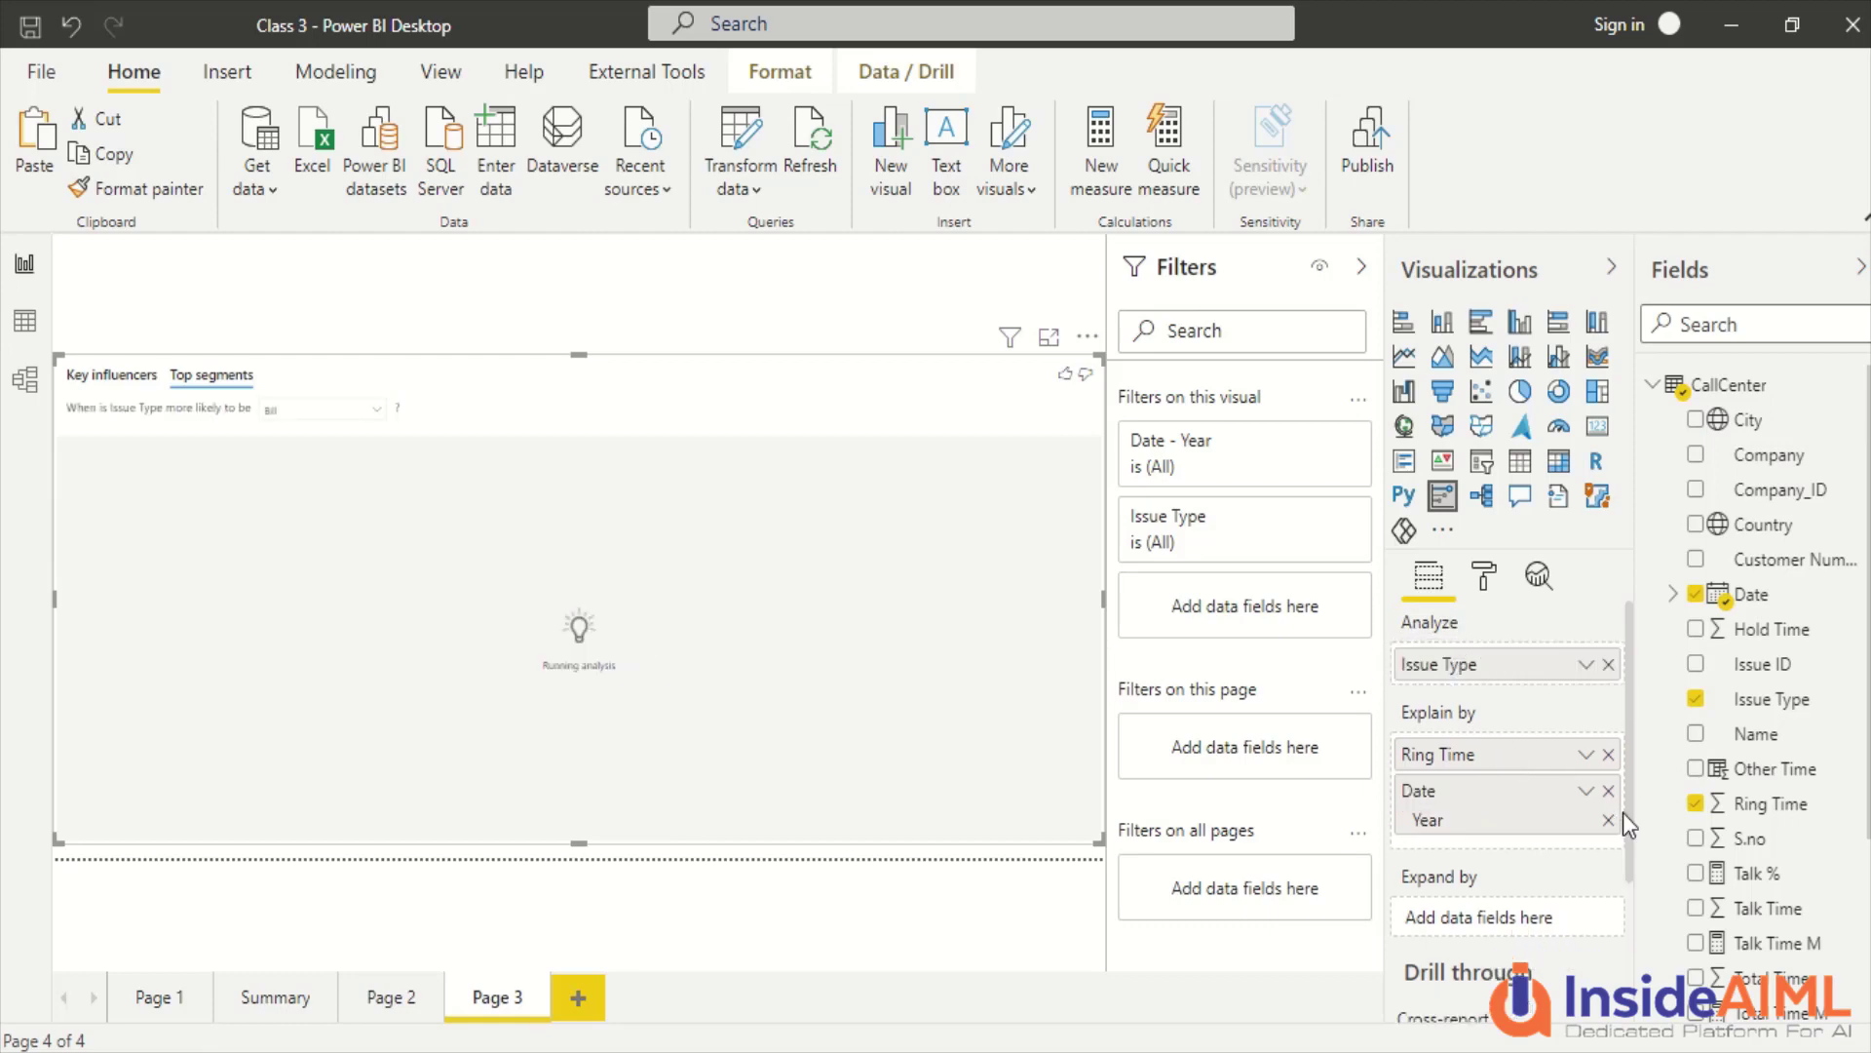
pyautogui.click(1608, 790)
# Search the fields for "Talk" and add Talk Time to Explain by, below Ring Time.
pyautogui.click(1710, 325)
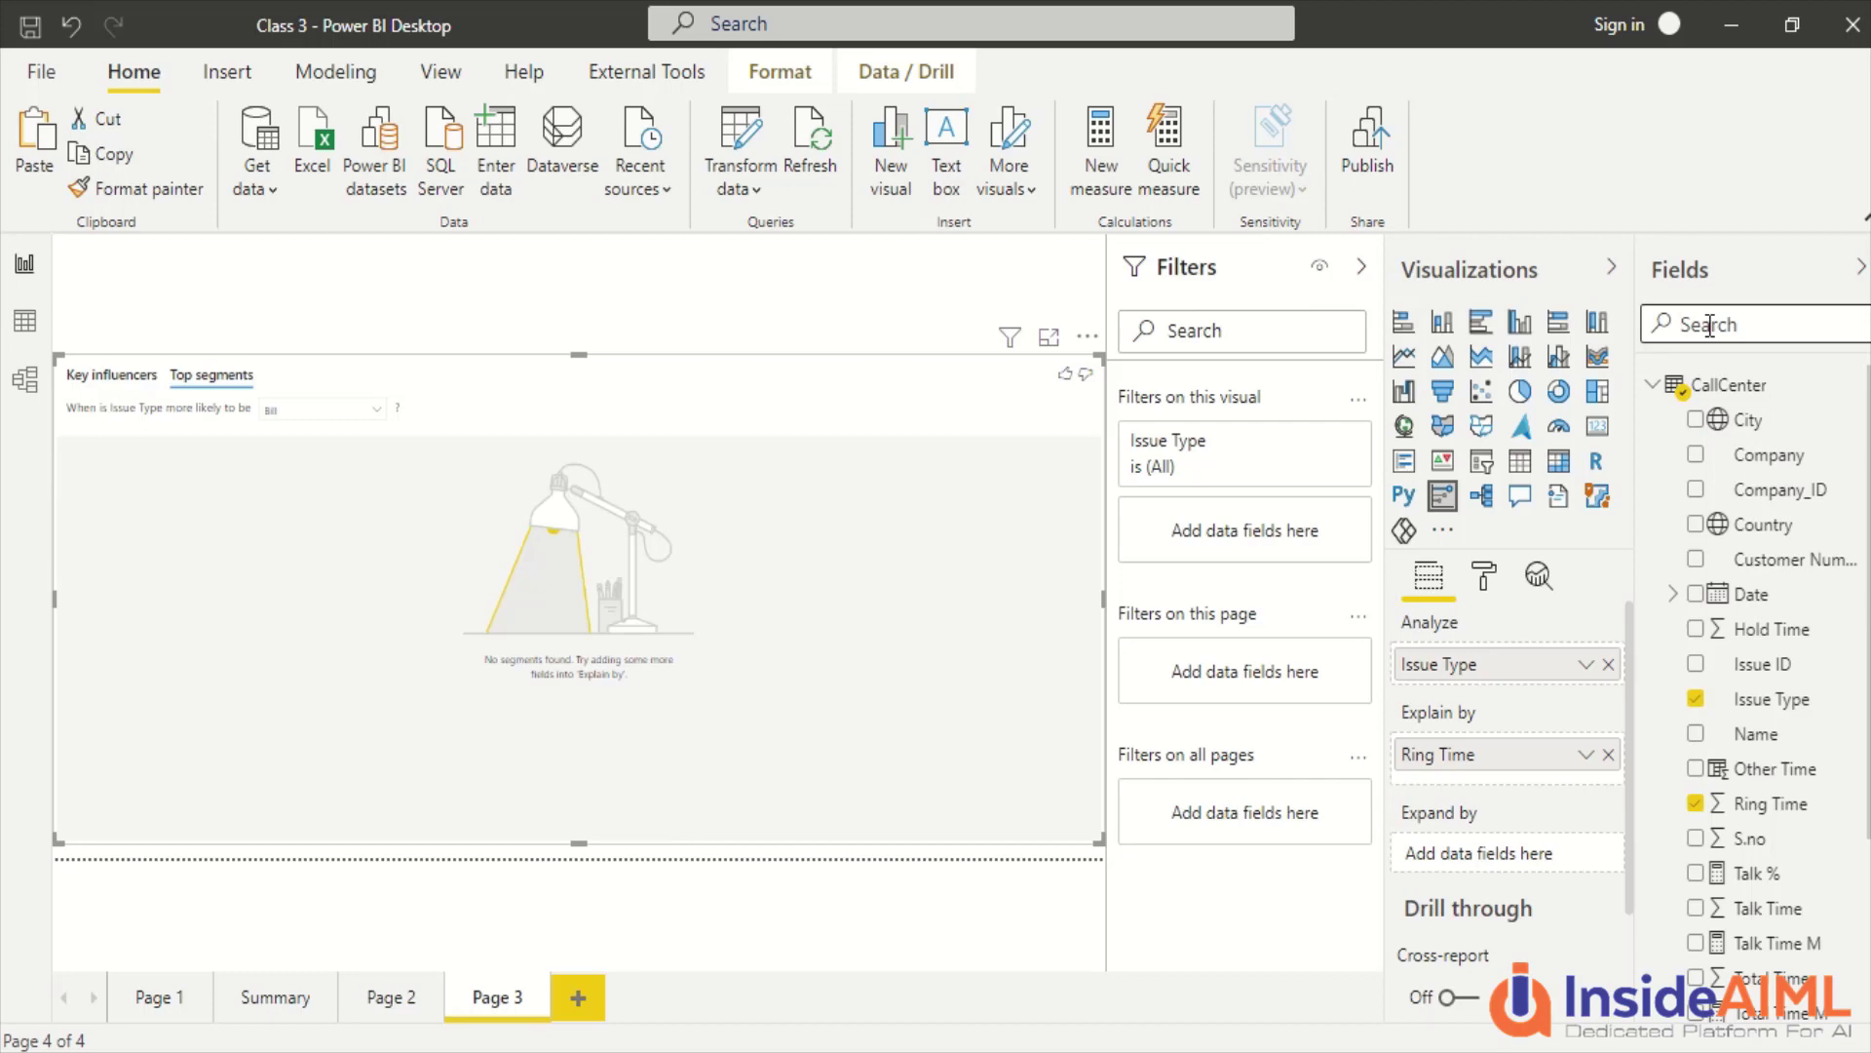
pyautogui.write('Talk')
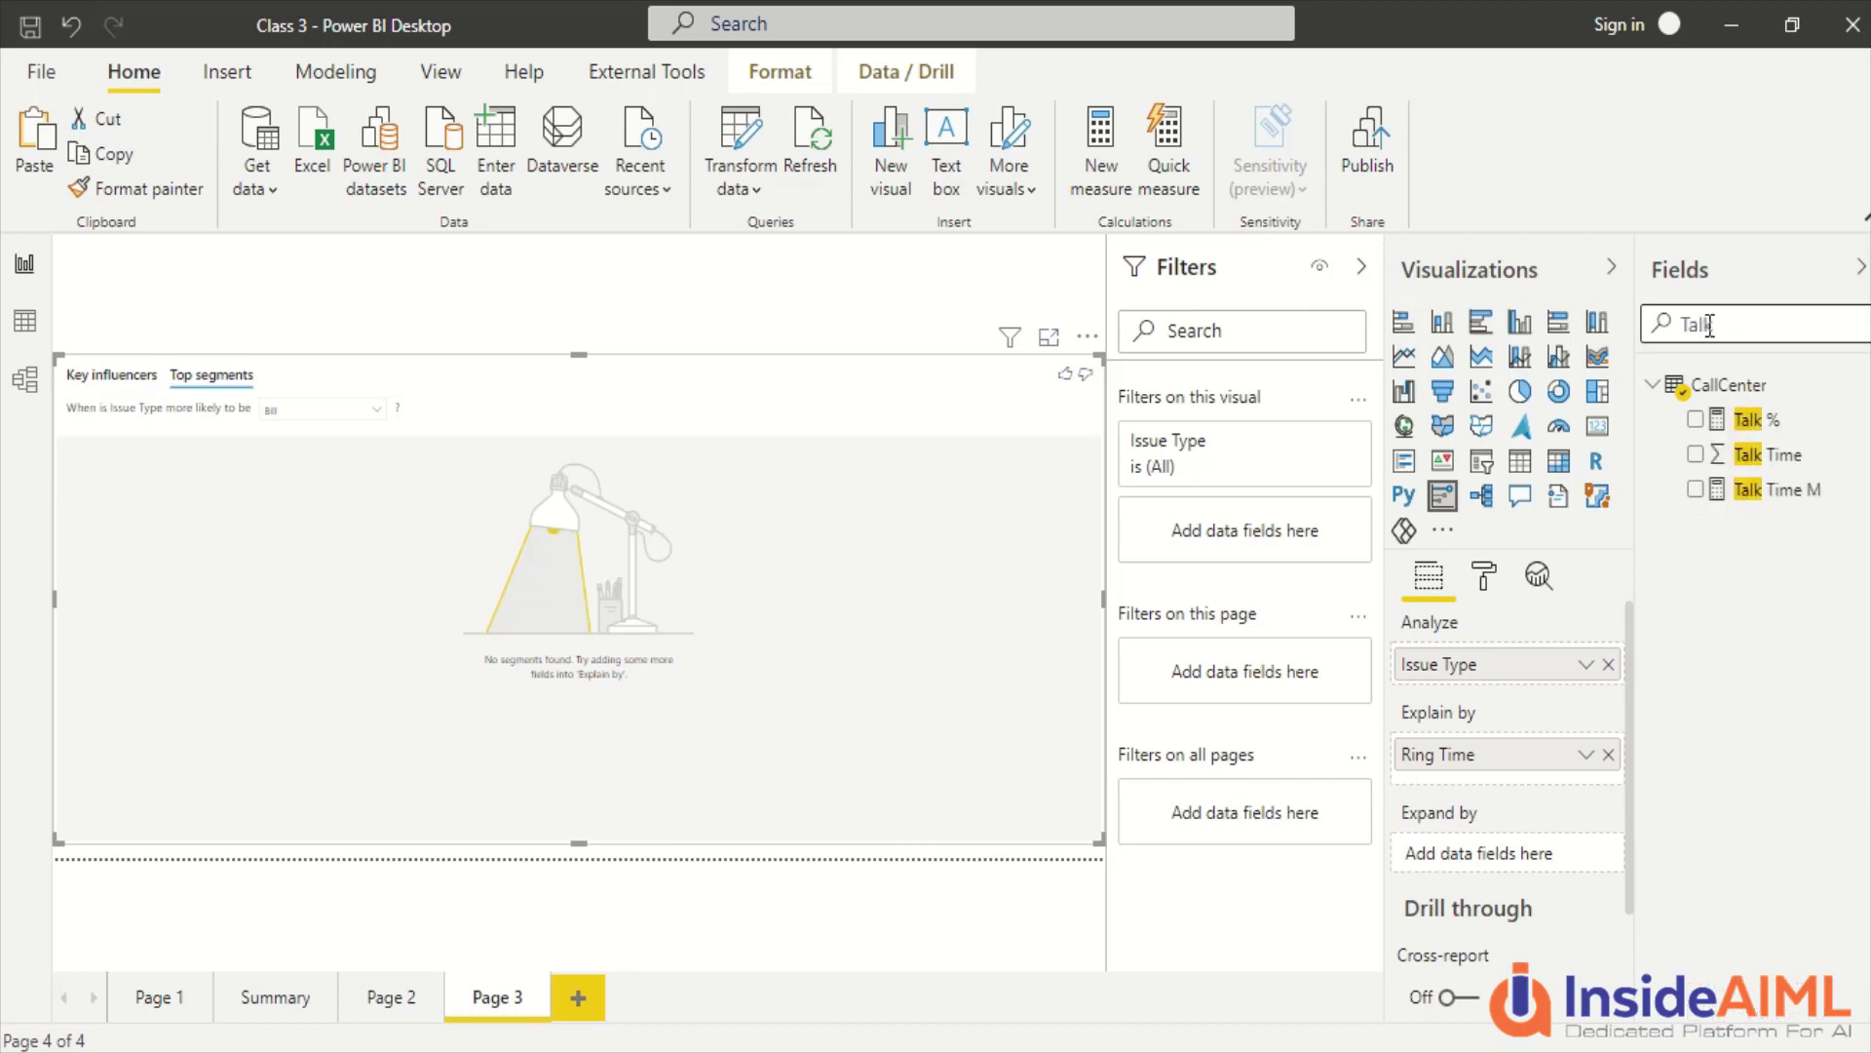
pyautogui.moveTo(1781, 475); pyautogui.dragTo(1532, 789)
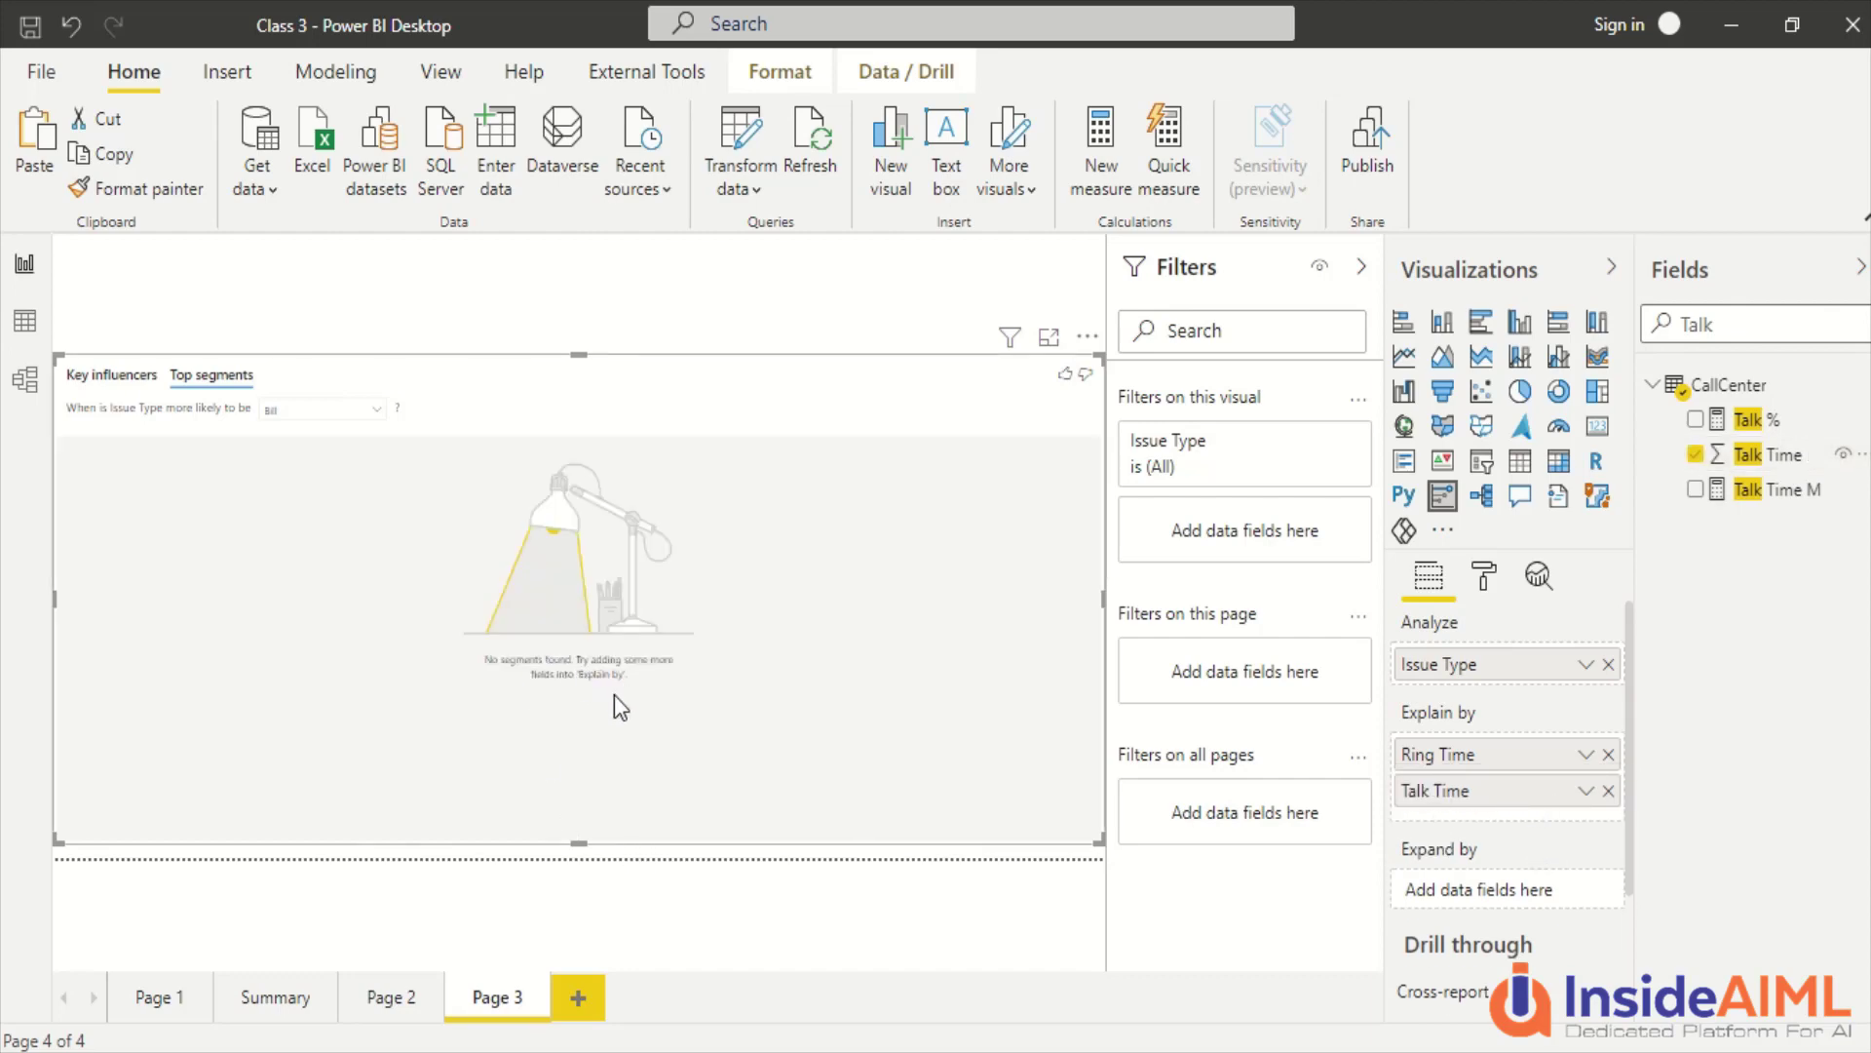
# Search the fields for "cit" and replace Issue Type with City as the analyzed field.
pyautogui.click(1726, 327)
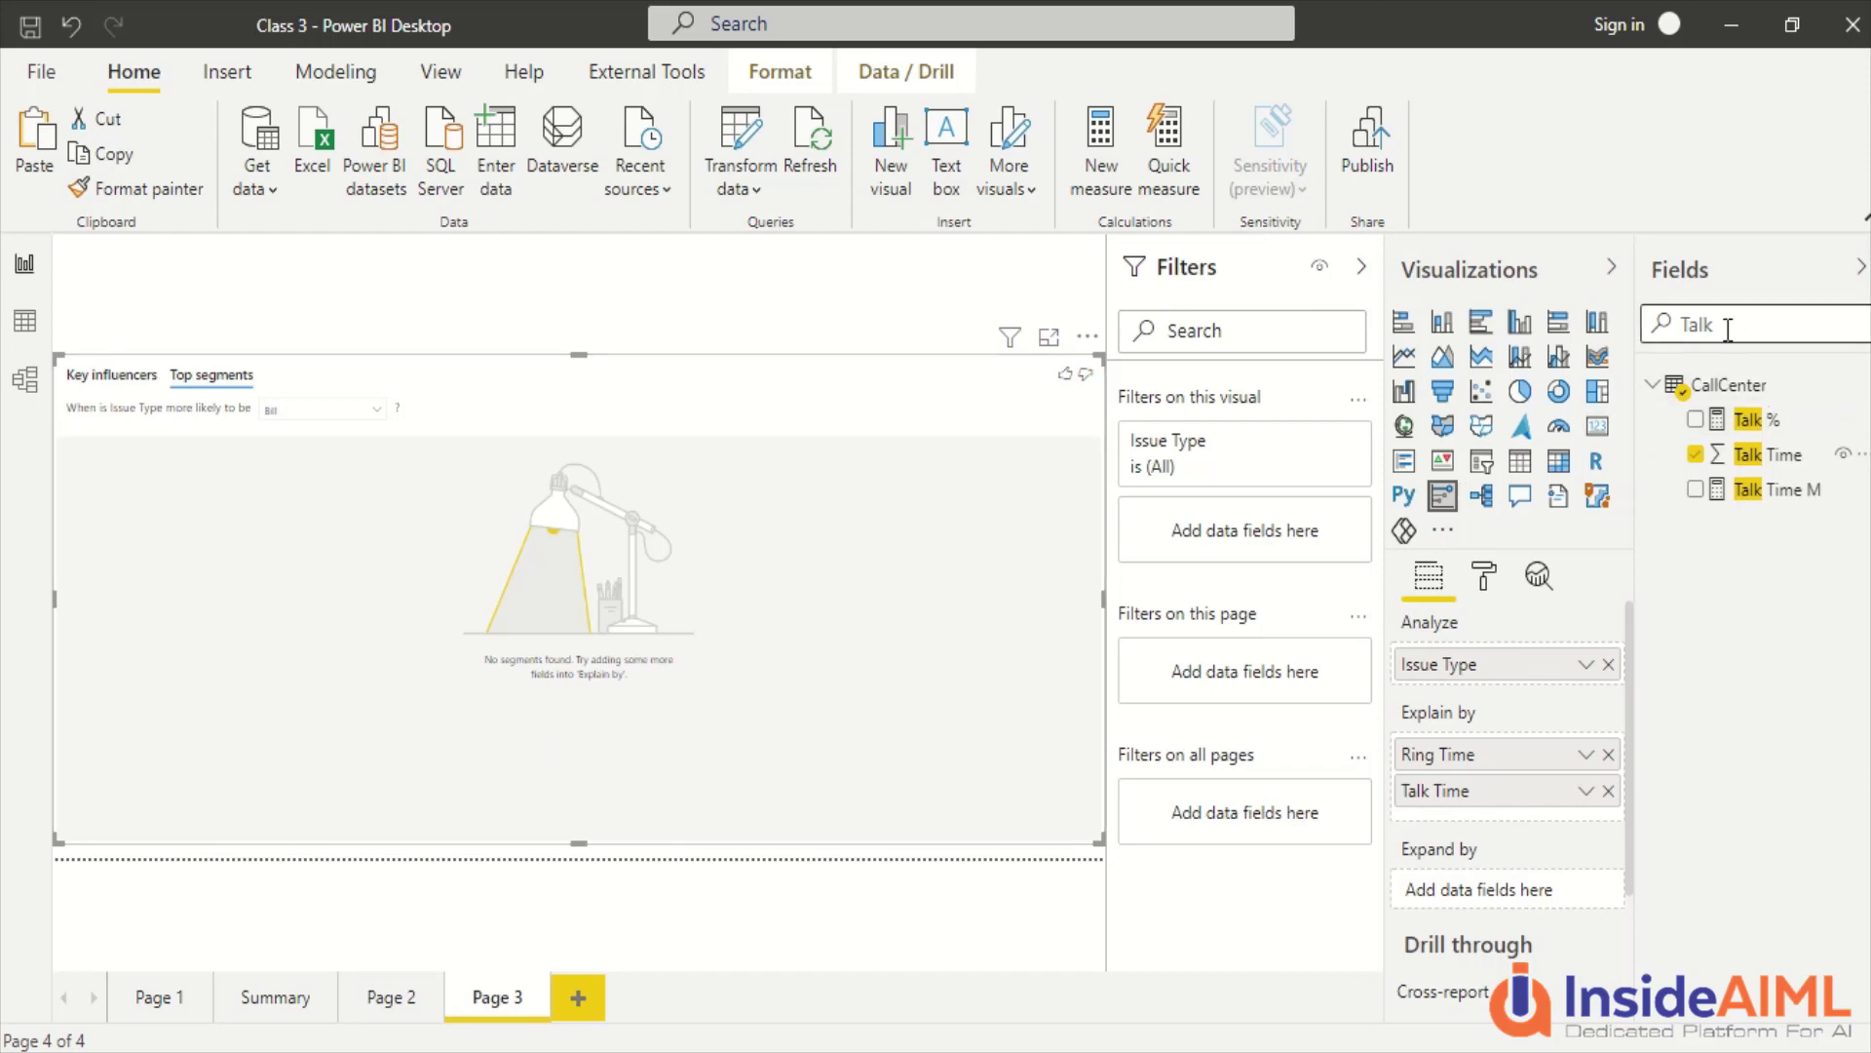
pyautogui.doubleClick(1727, 328)
pyautogui.press('BackSpace')
pyautogui.write('cit')
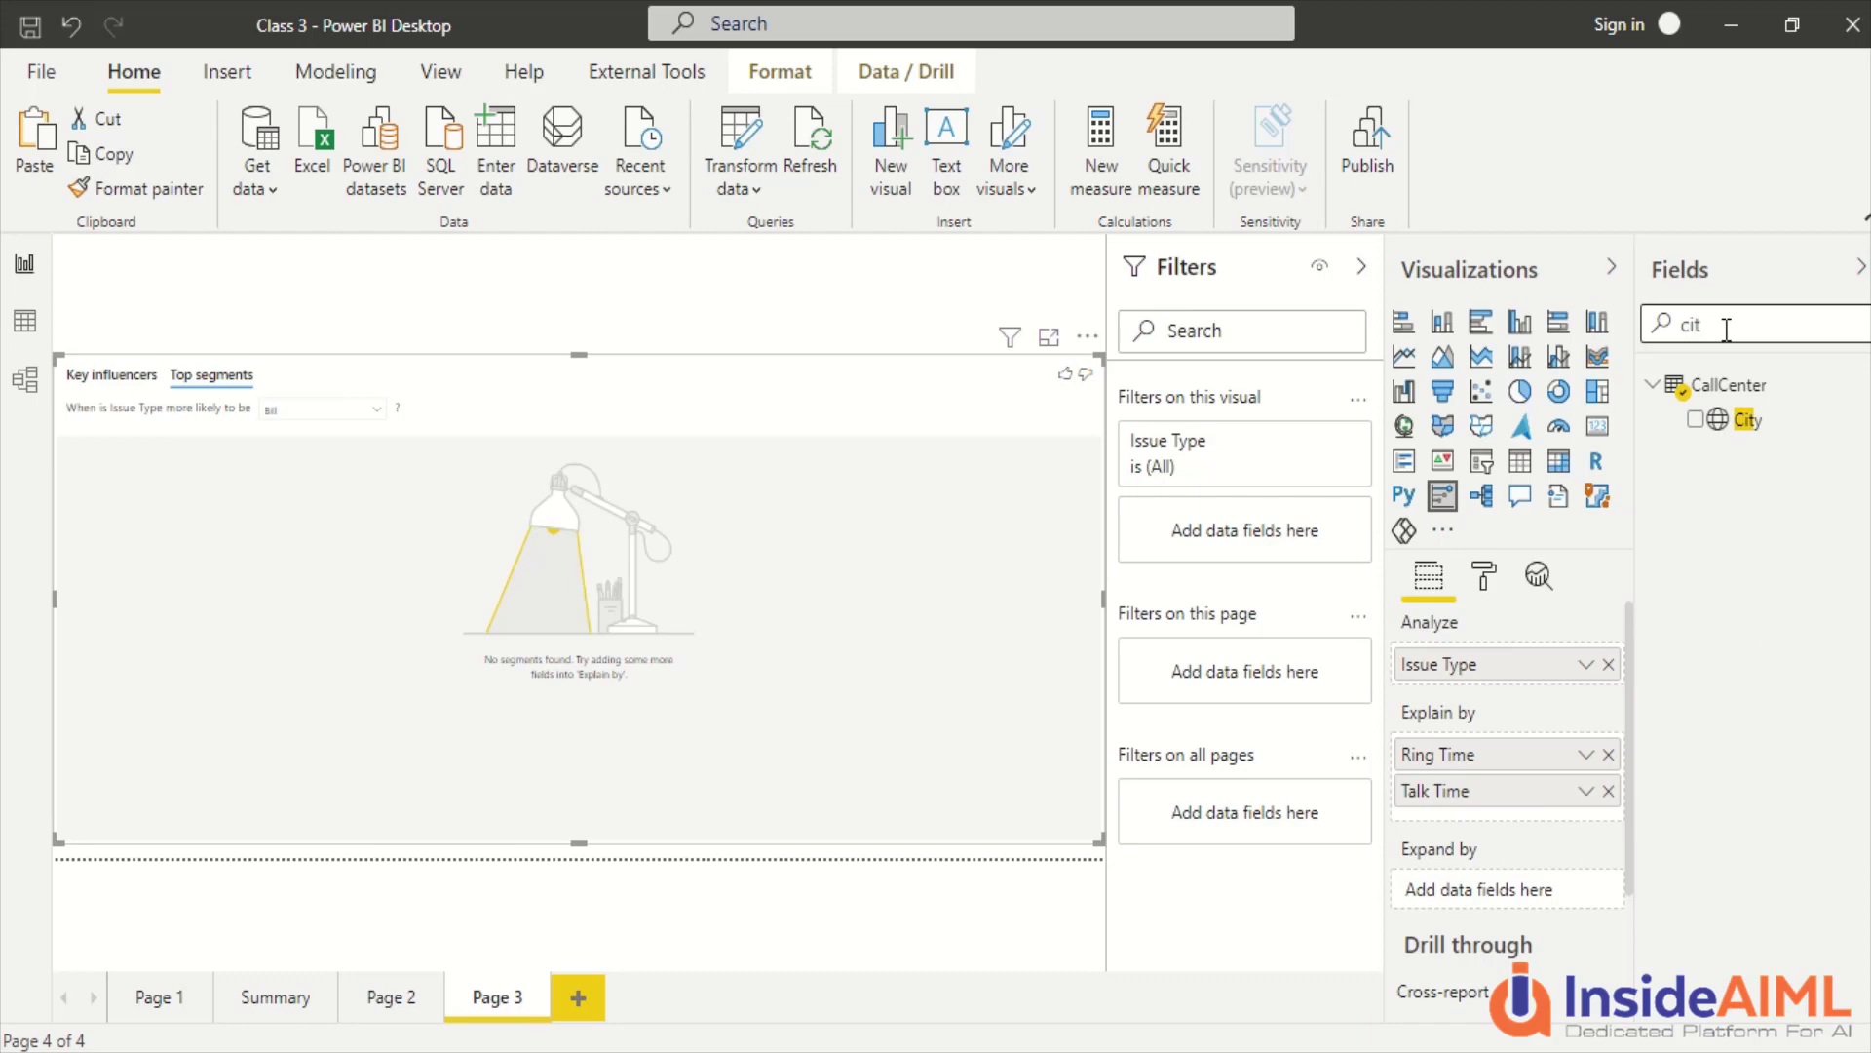
pyautogui.moveTo(1745, 419); pyautogui.dragTo(1489, 669)
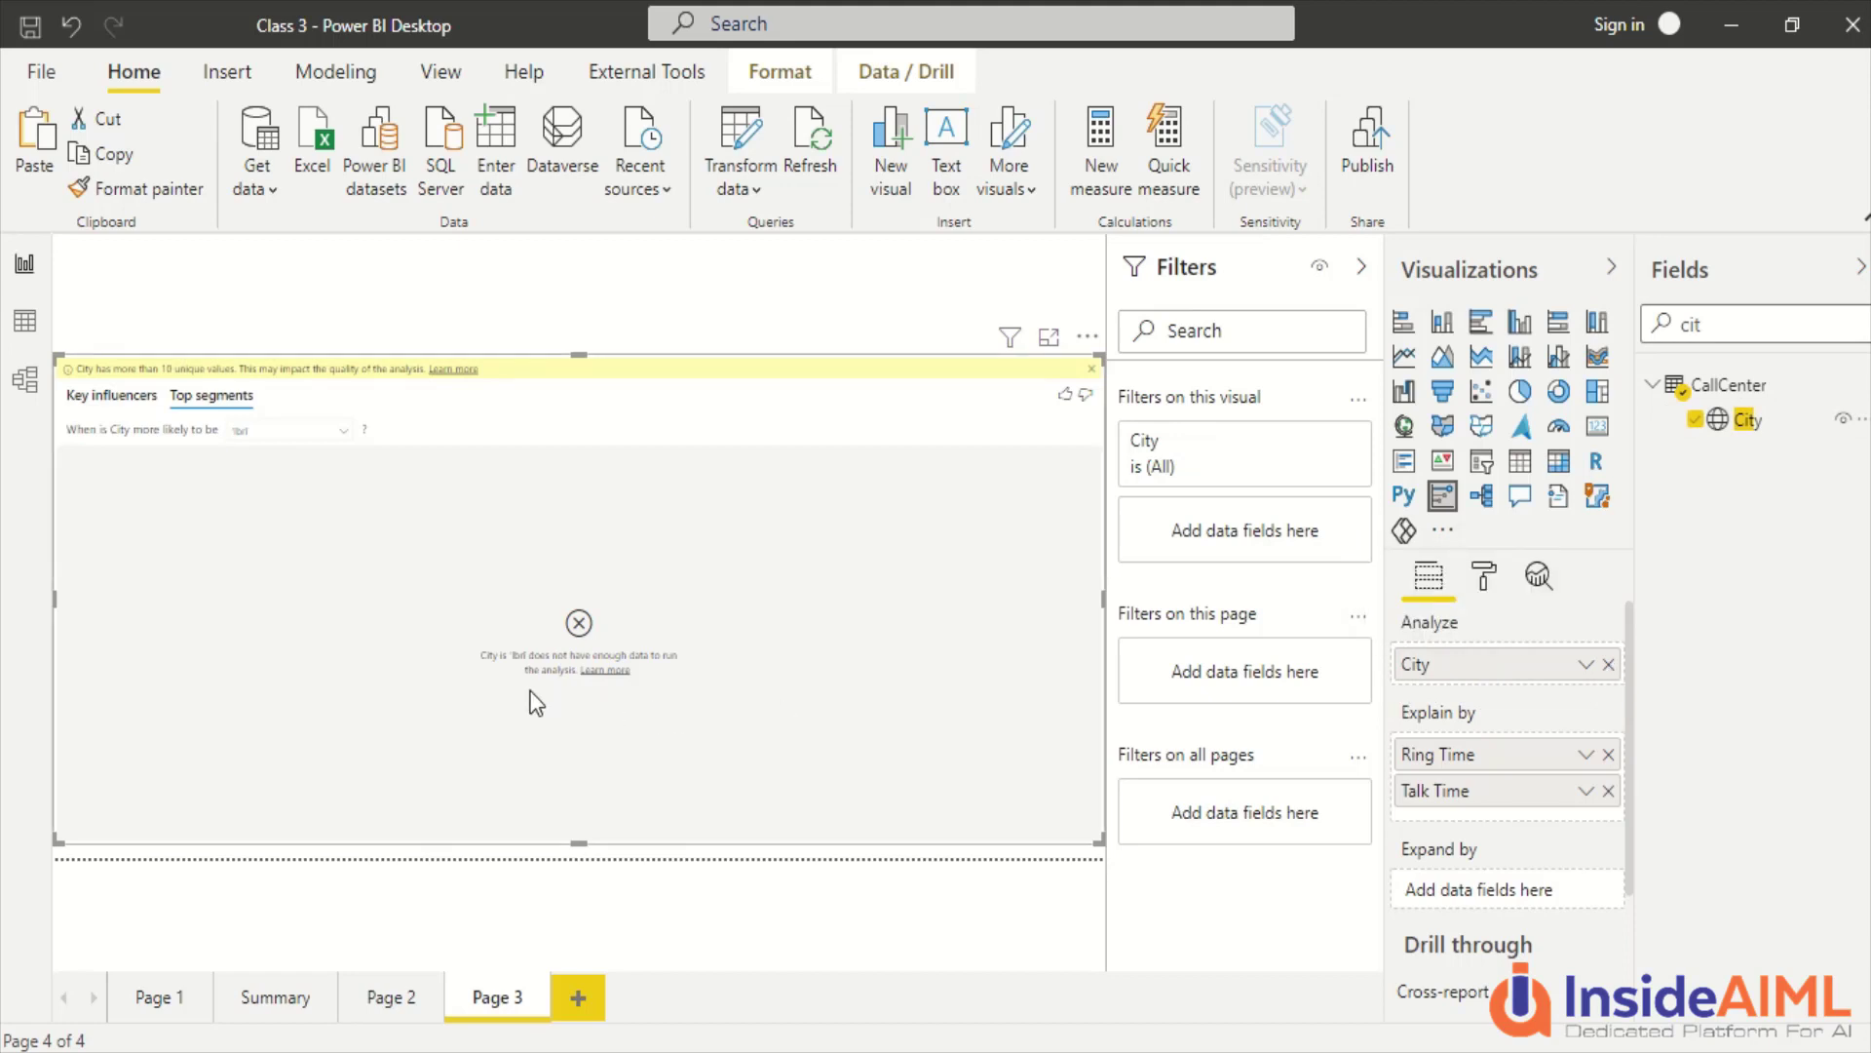
# Convert the key influencers visual to a Decomposition tree and expand Ring Time by High value.
pyautogui.click(1482, 497)
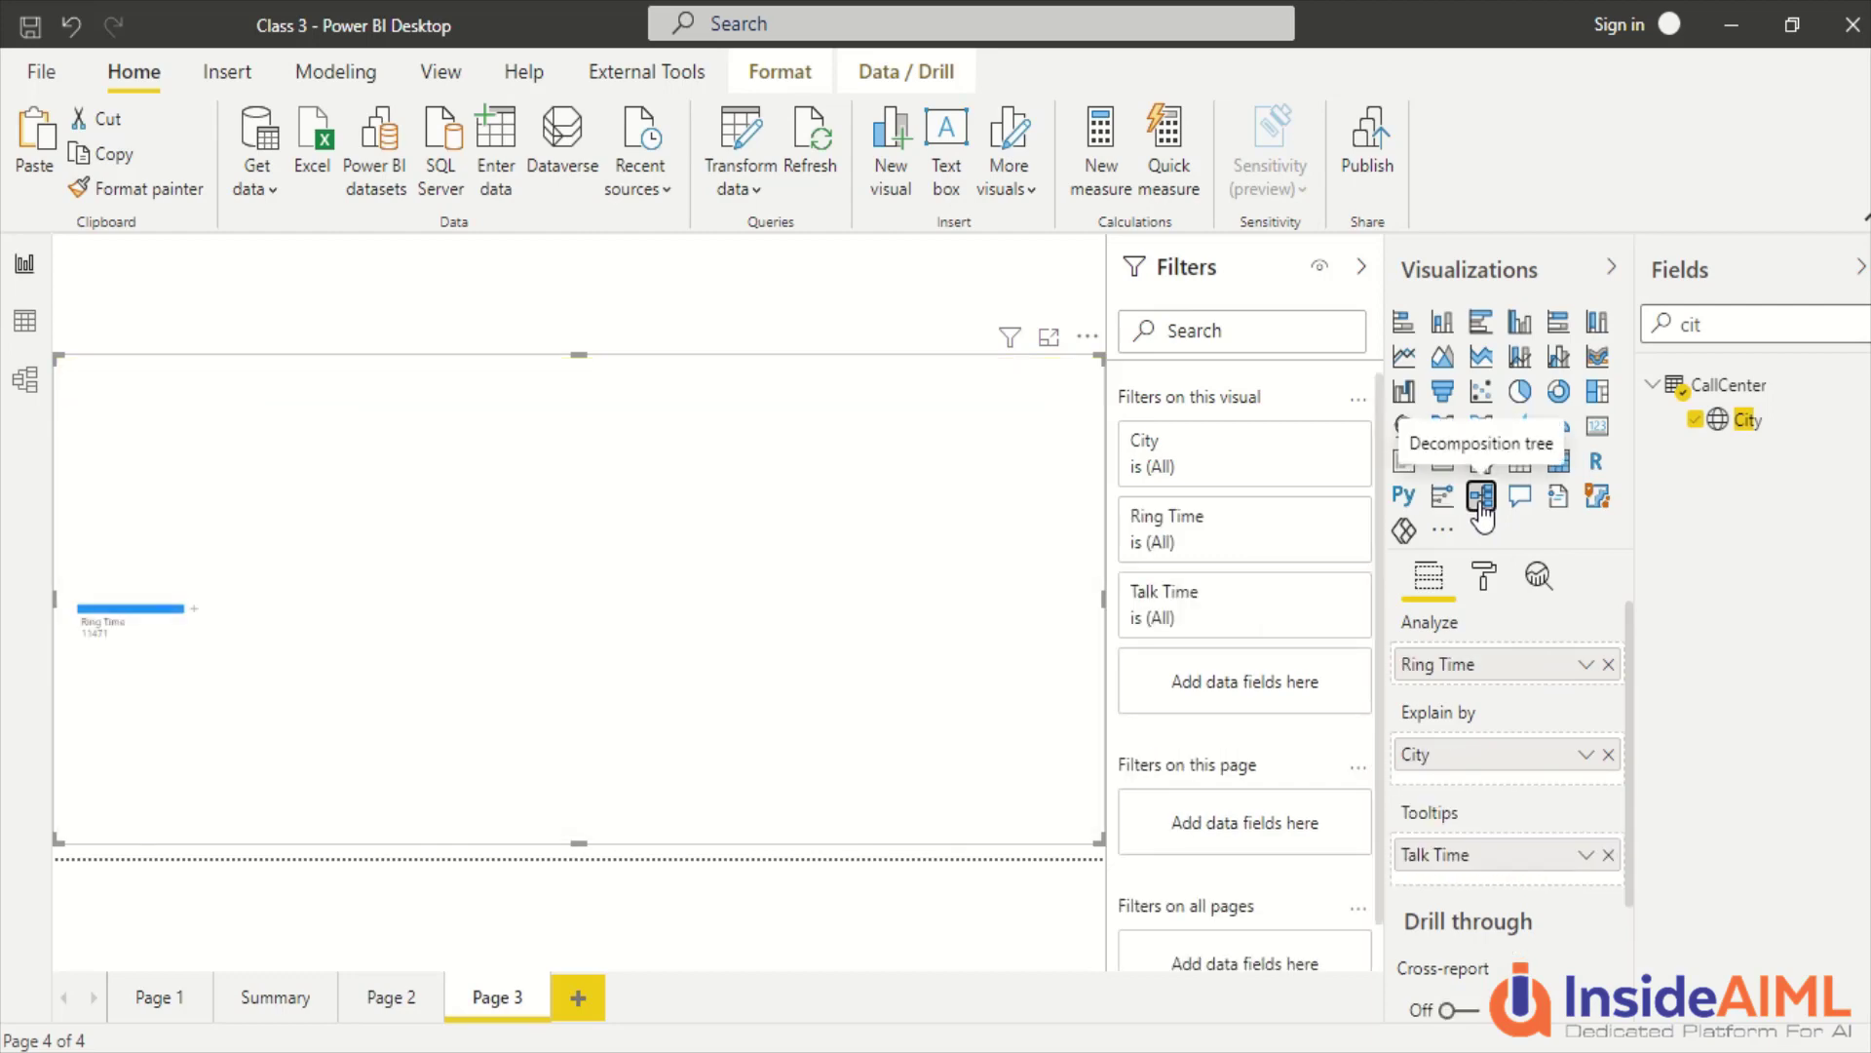
pyautogui.click(195, 611)
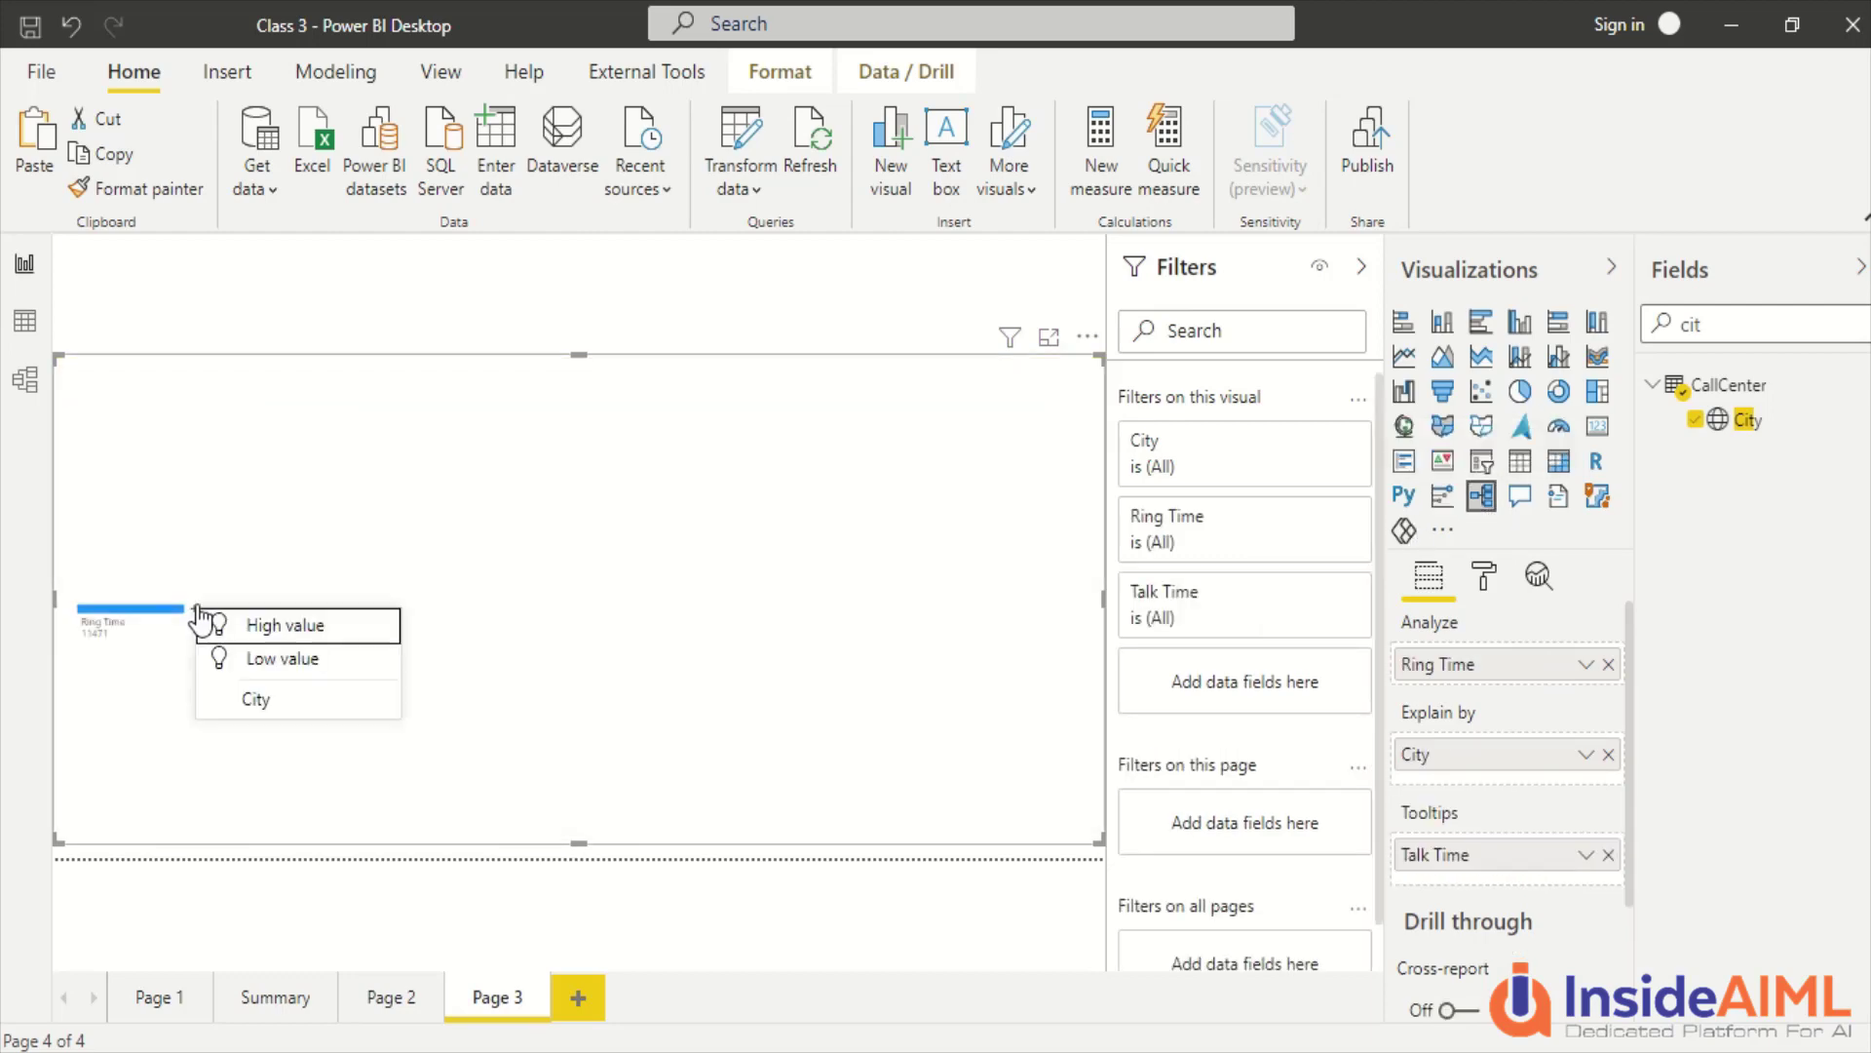
pyautogui.click(327, 626)
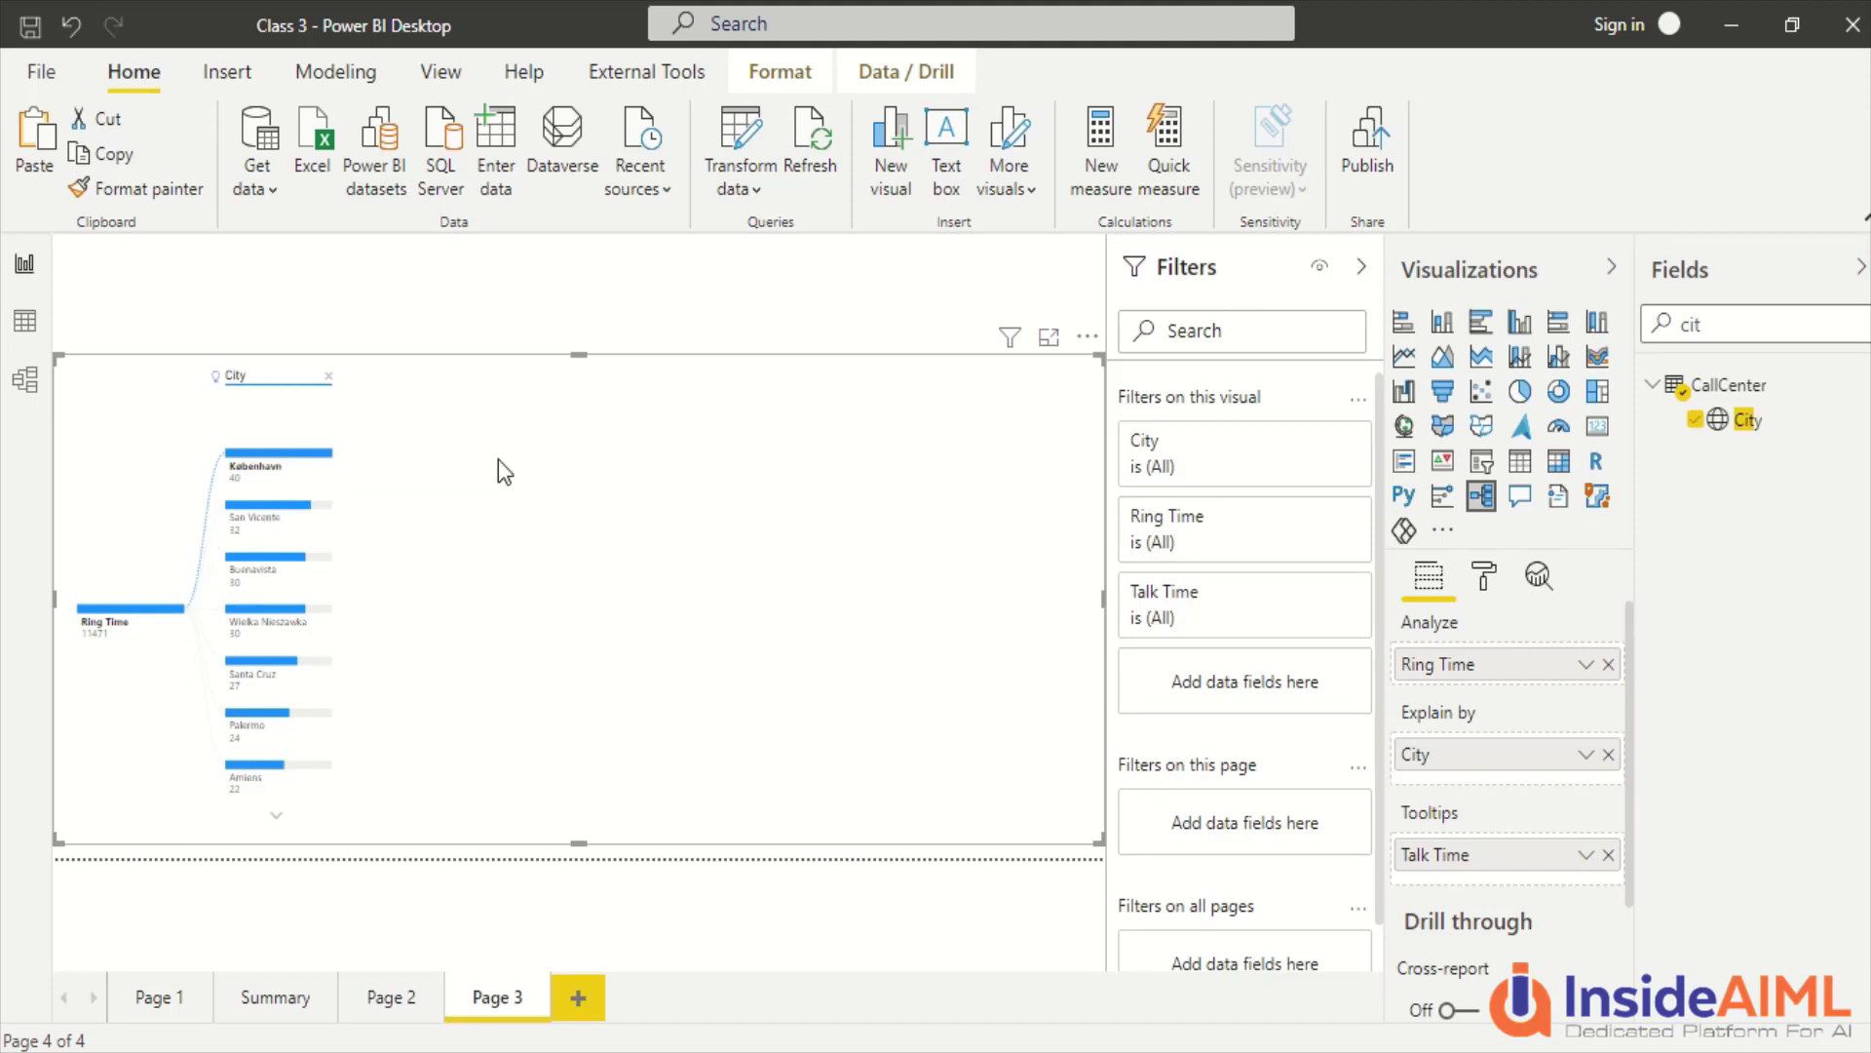
# Search the fields for "issu", add CallCenter's Issue Type above City in Explain by, and expand the Internet branch by High value.
pyautogui.doubleClick(1703, 324)
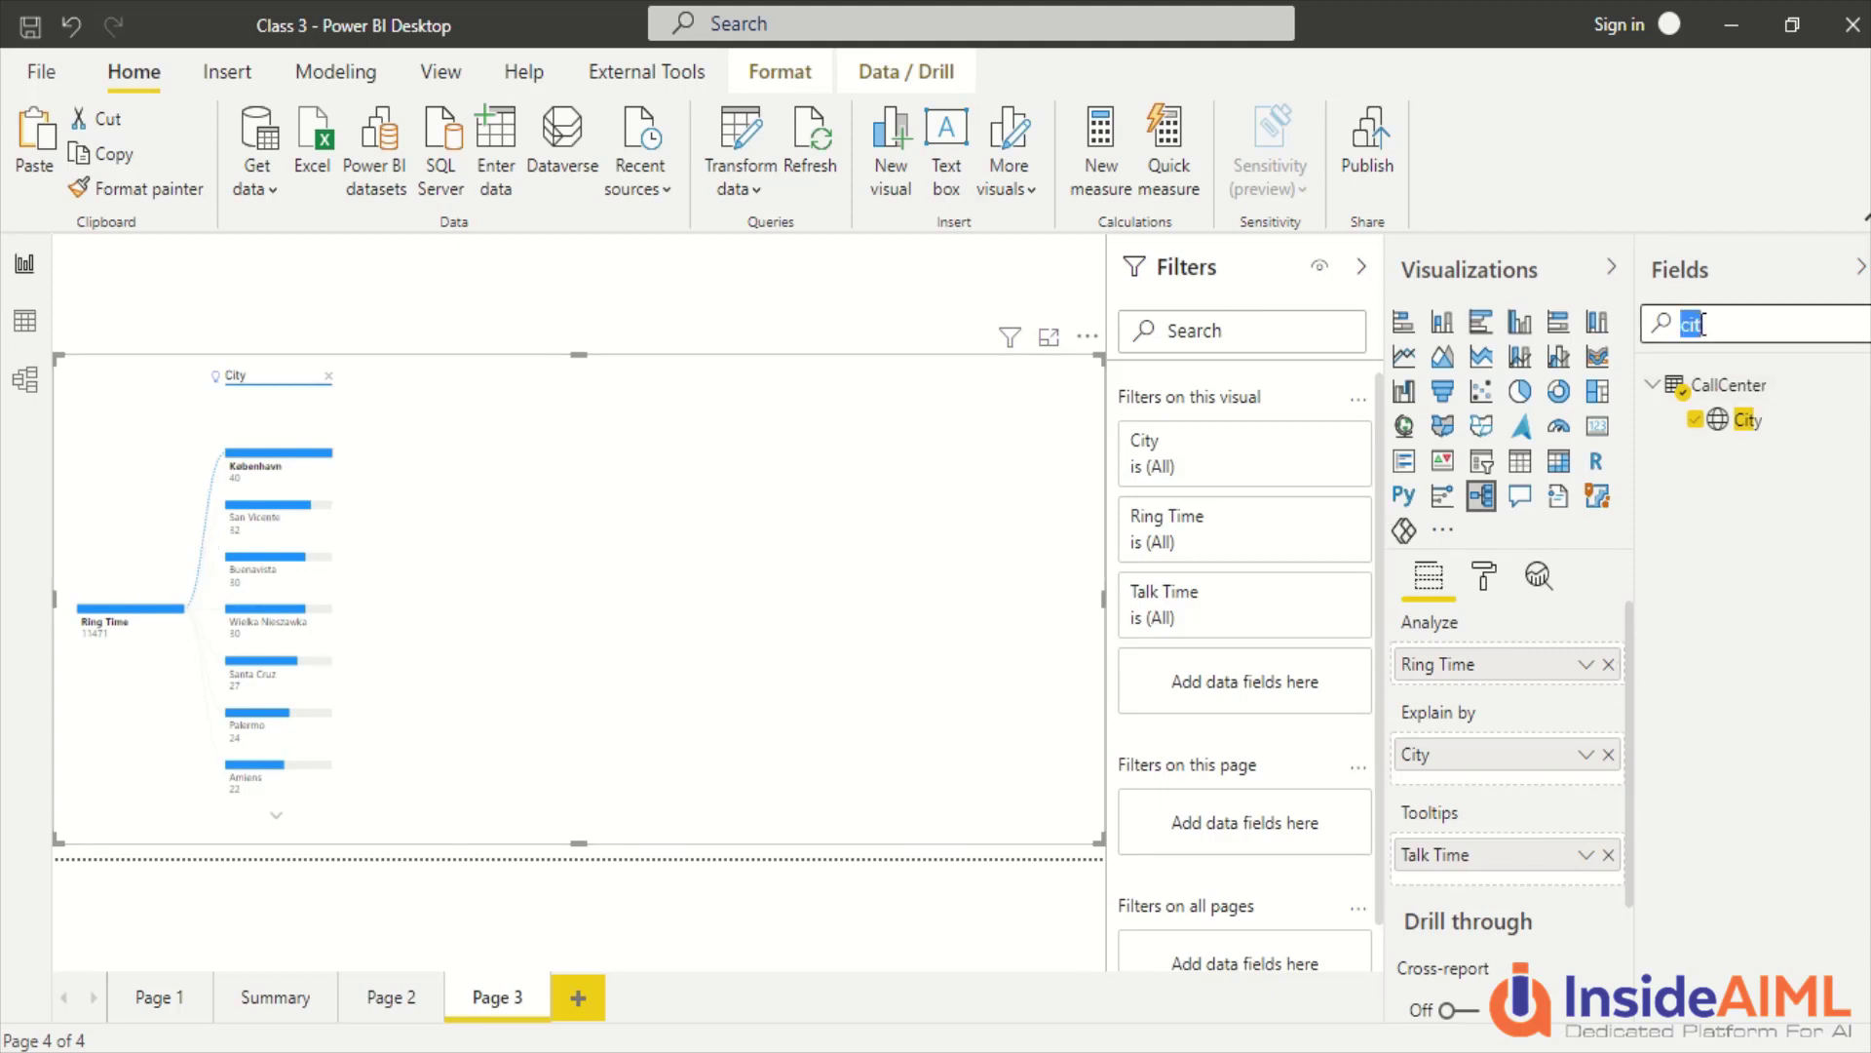
pyautogui.write('issu')
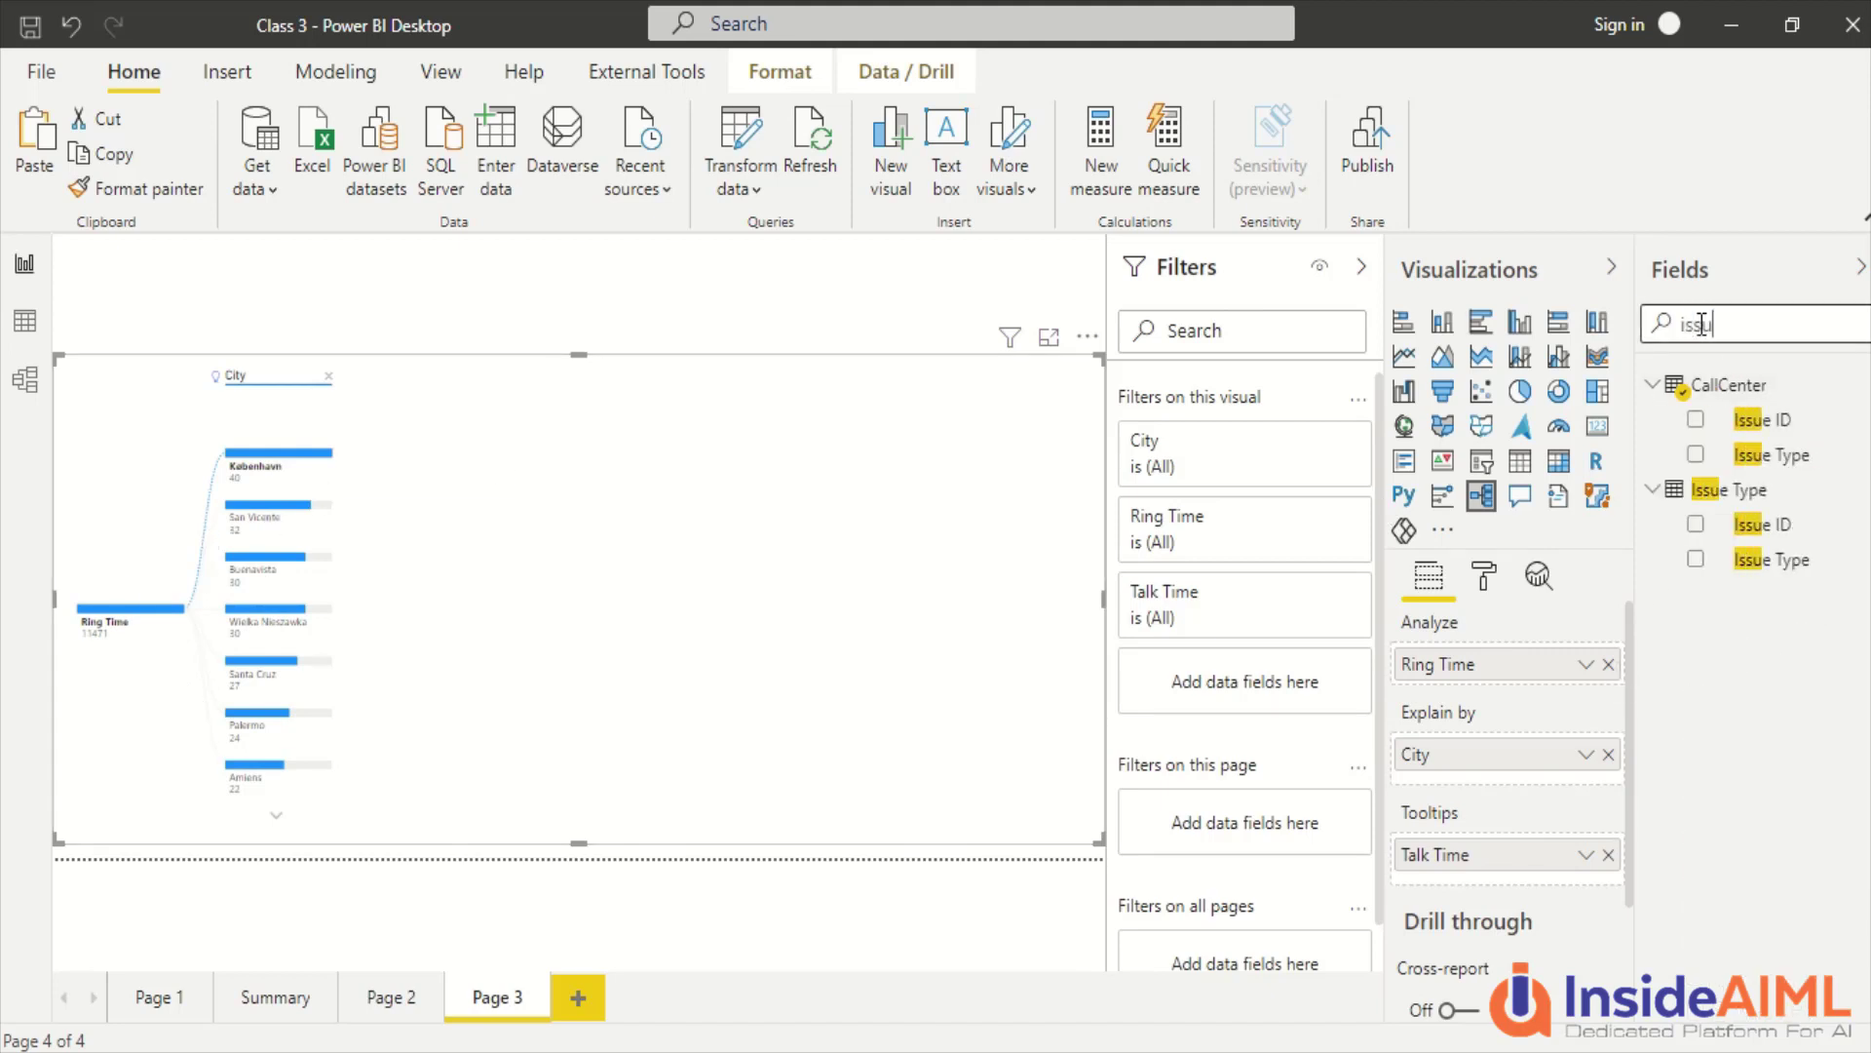
pyautogui.moveTo(1810, 456); pyautogui.dragTo(1540, 770)
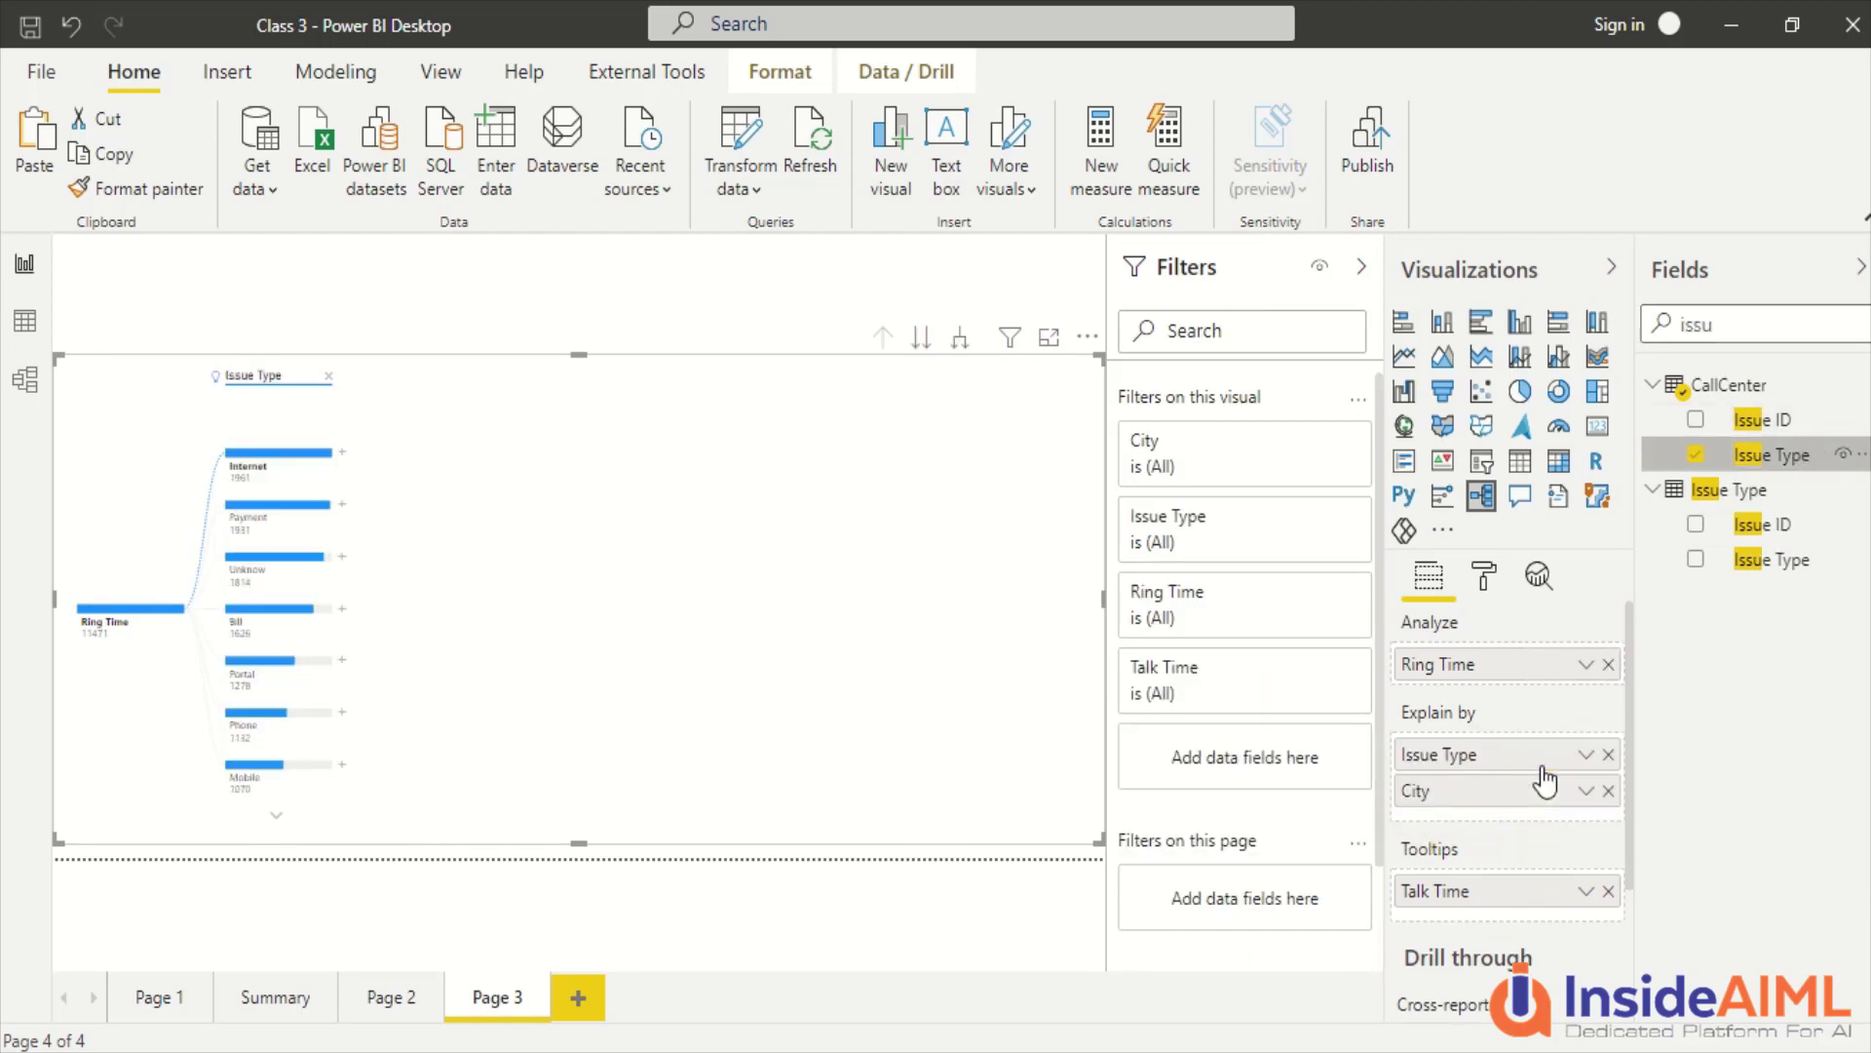
pyautogui.click(342, 452)
pyautogui.click(400, 472)
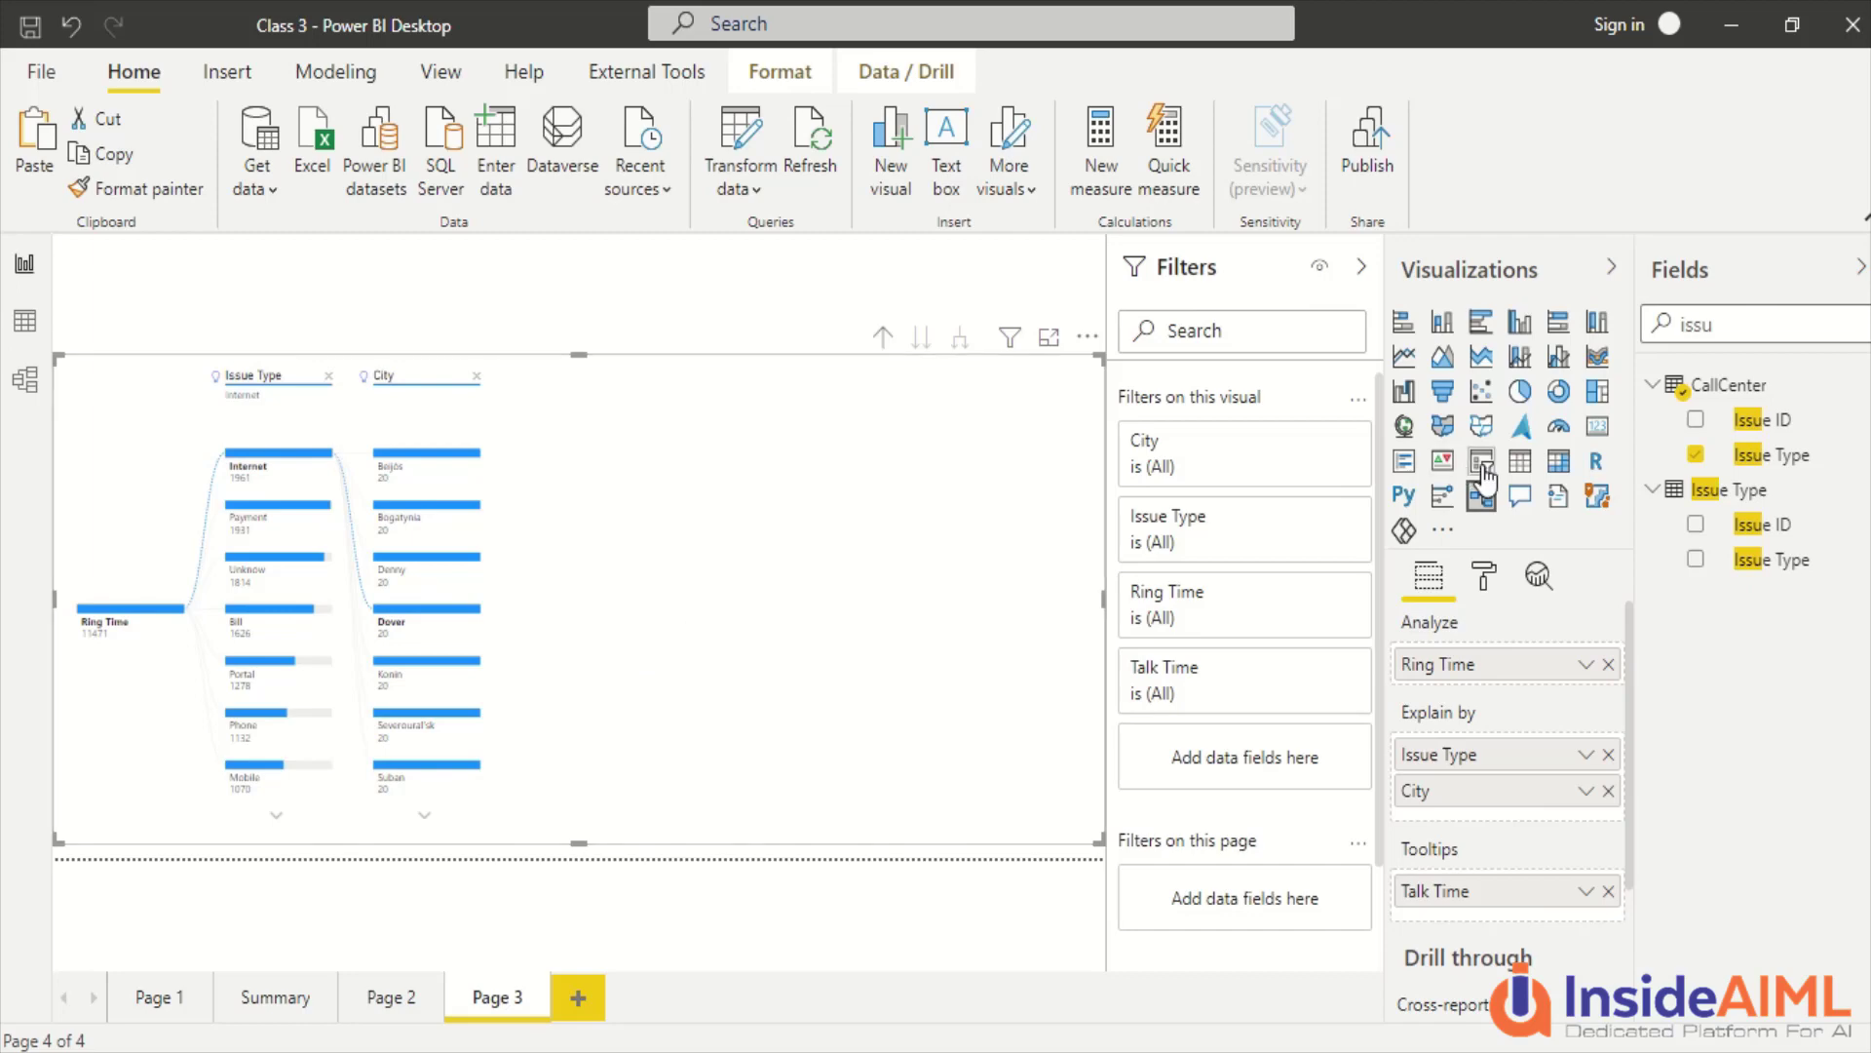
# Try to convert the decomposition tree to a Smart narrative, deselect the resulting text box, and undo the last change.
pyautogui.click(1572, 502)
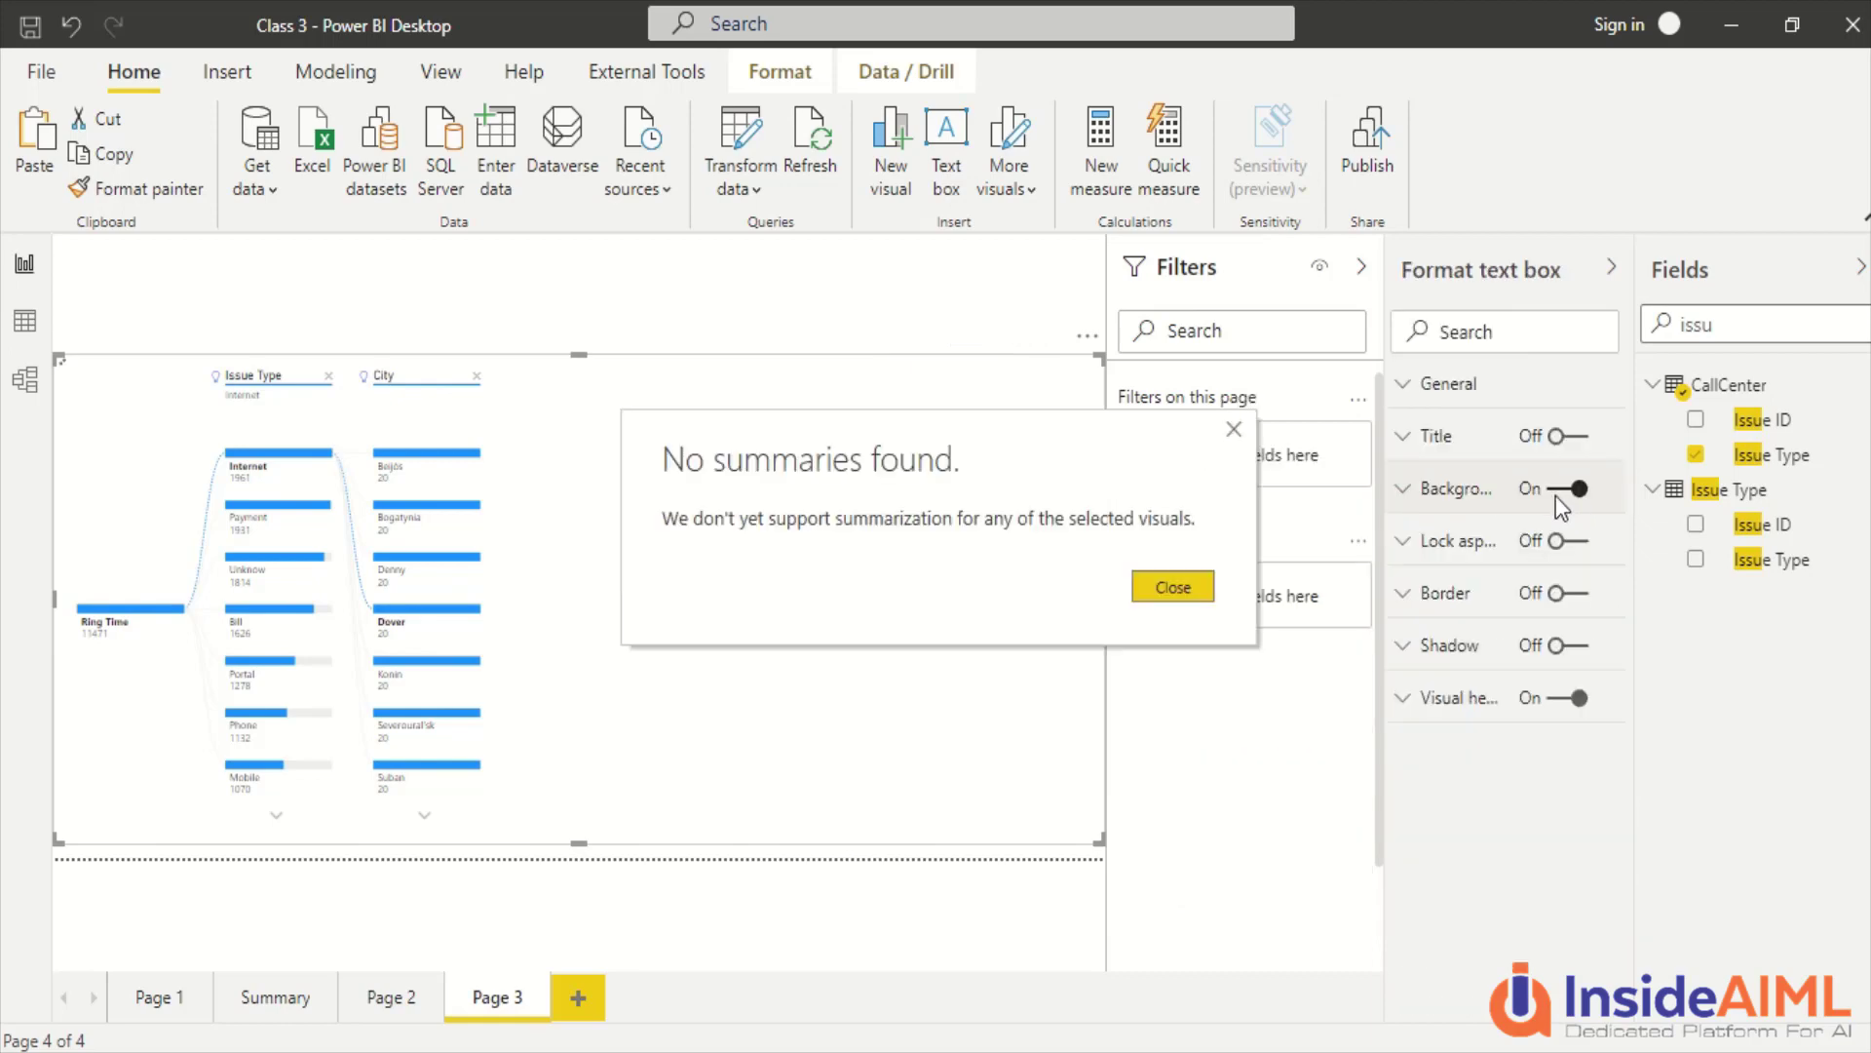
pyautogui.click(1173, 587)
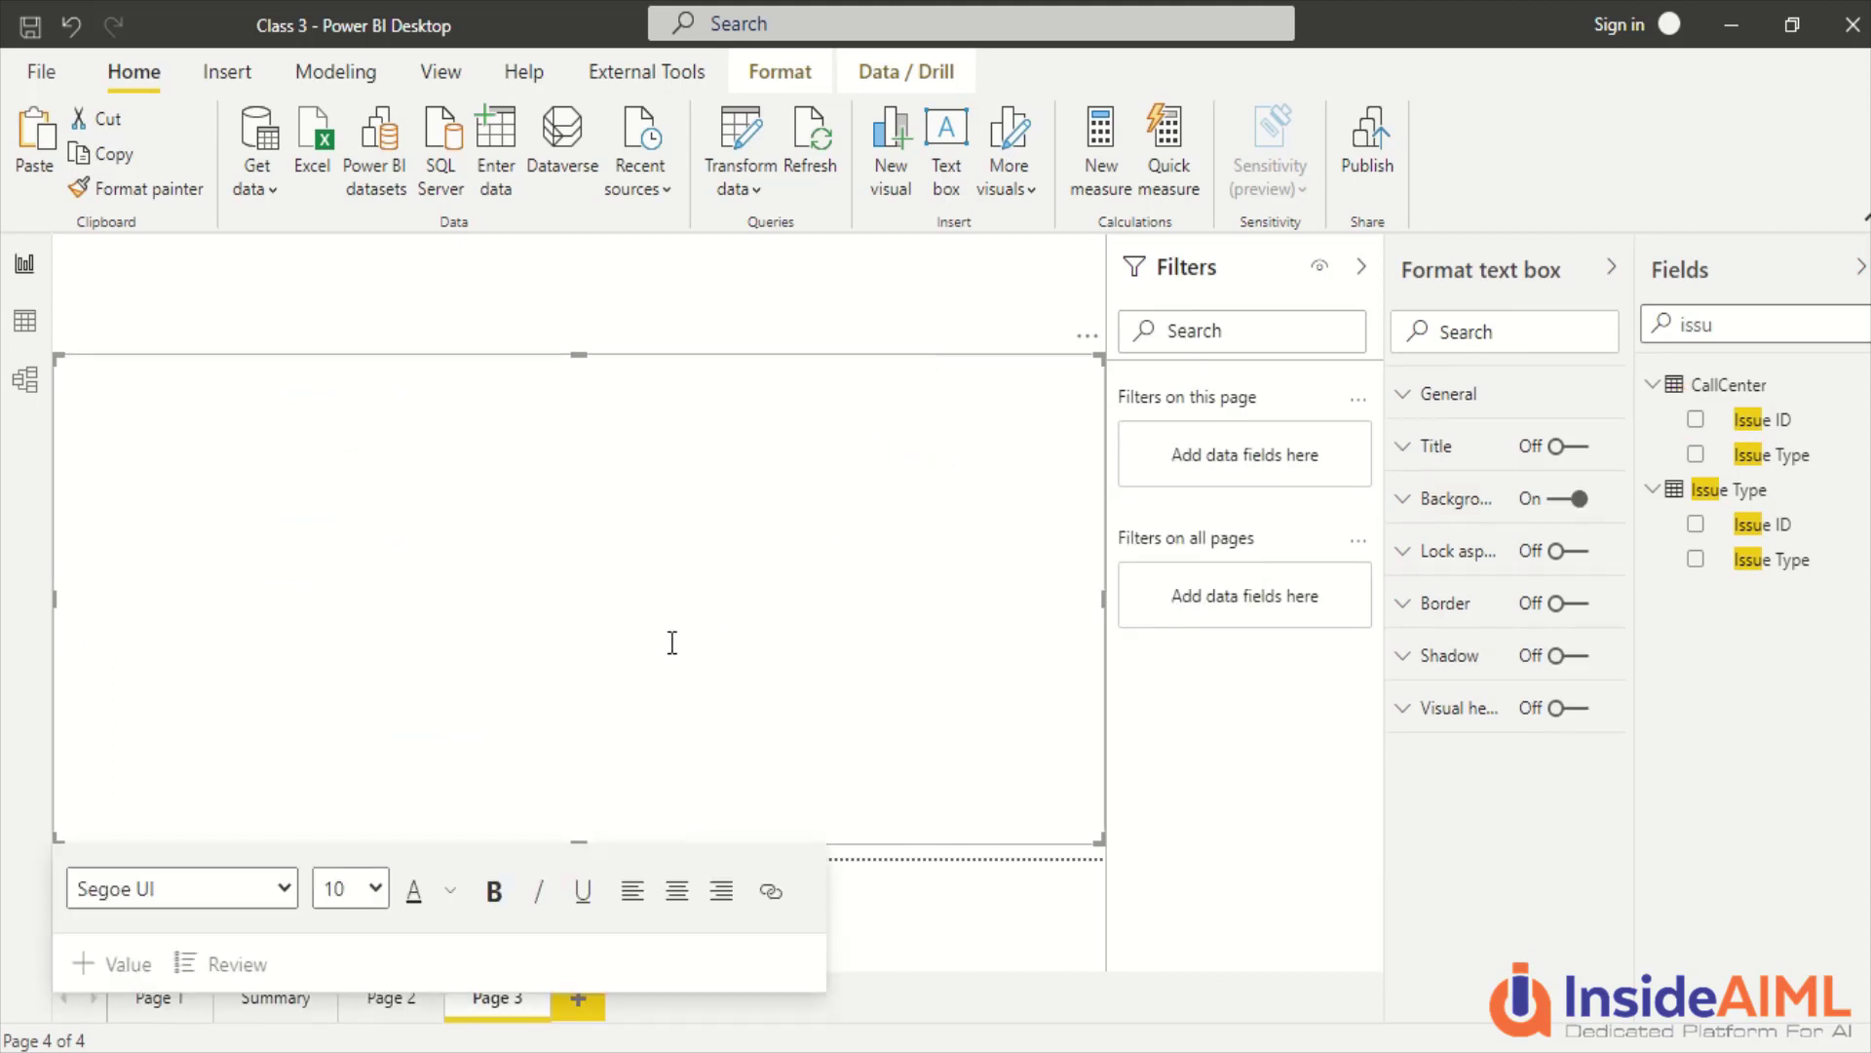
pyautogui.click(252, 505)
pyautogui.click(605, 307)
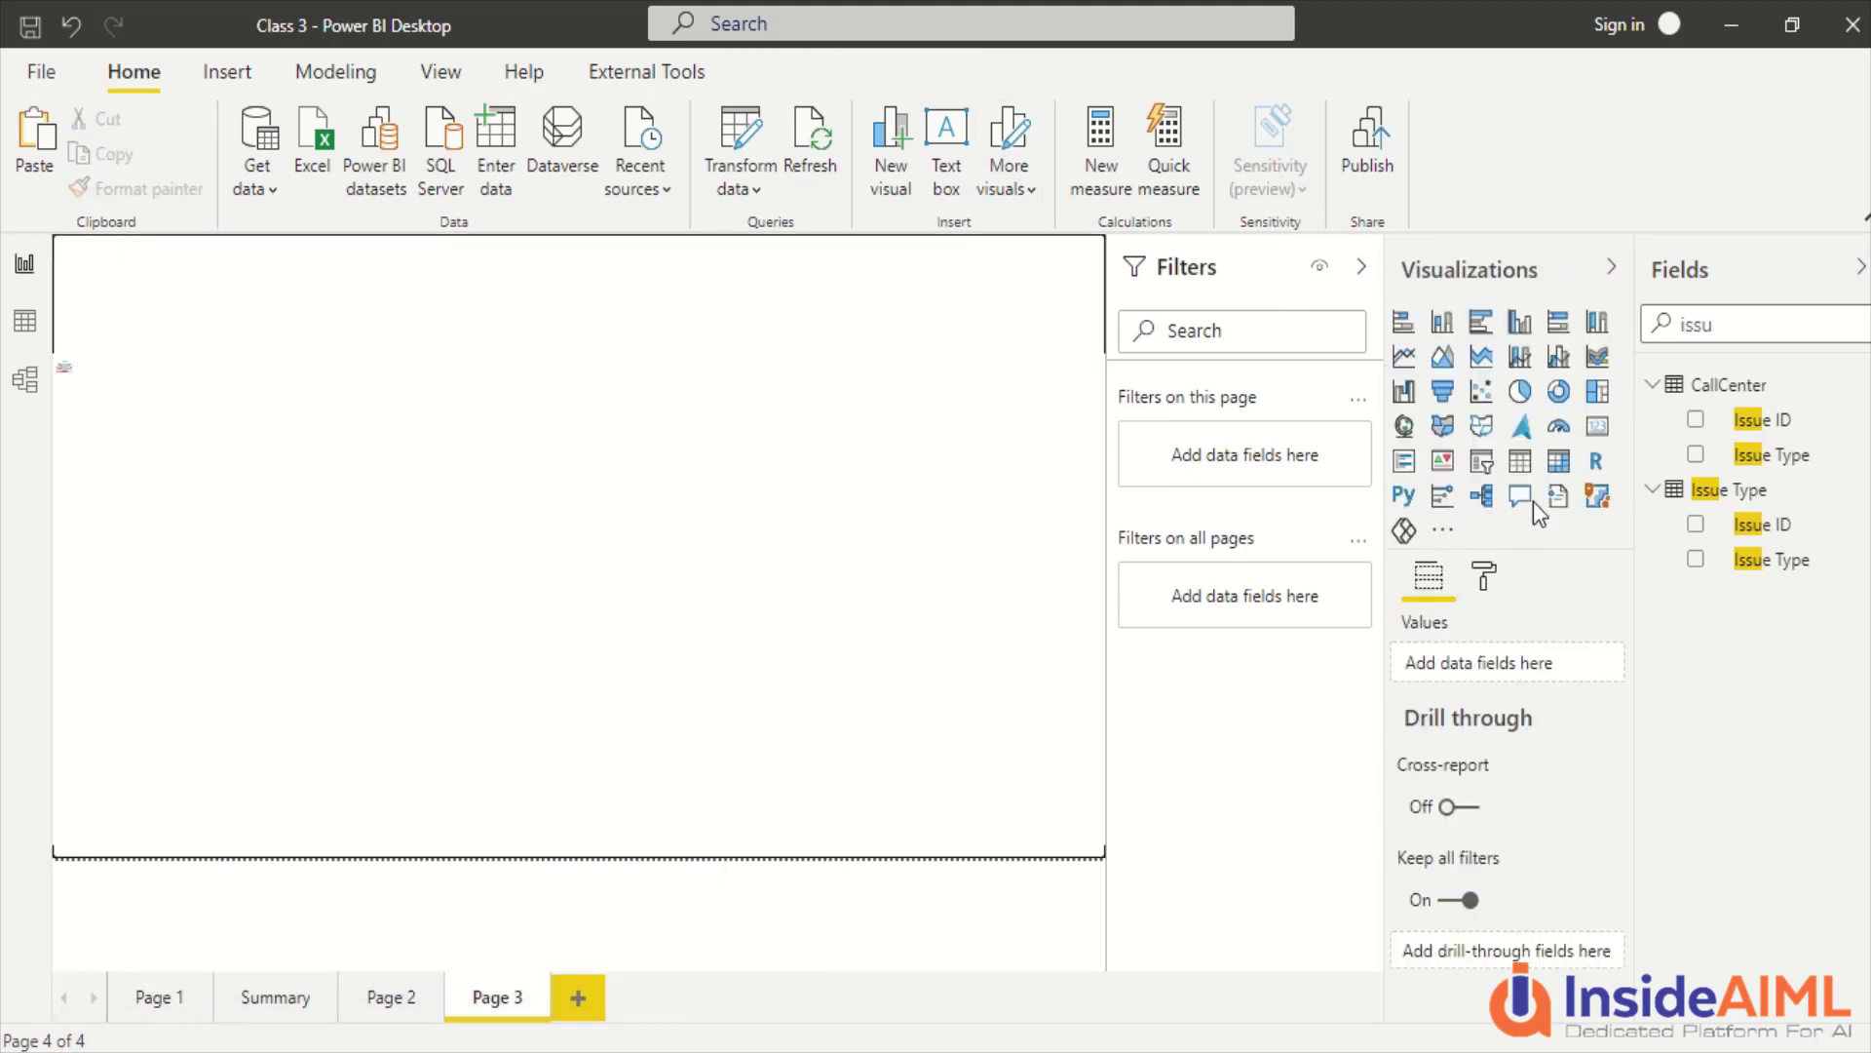
pyautogui.hotkey('ctrl', 'z')
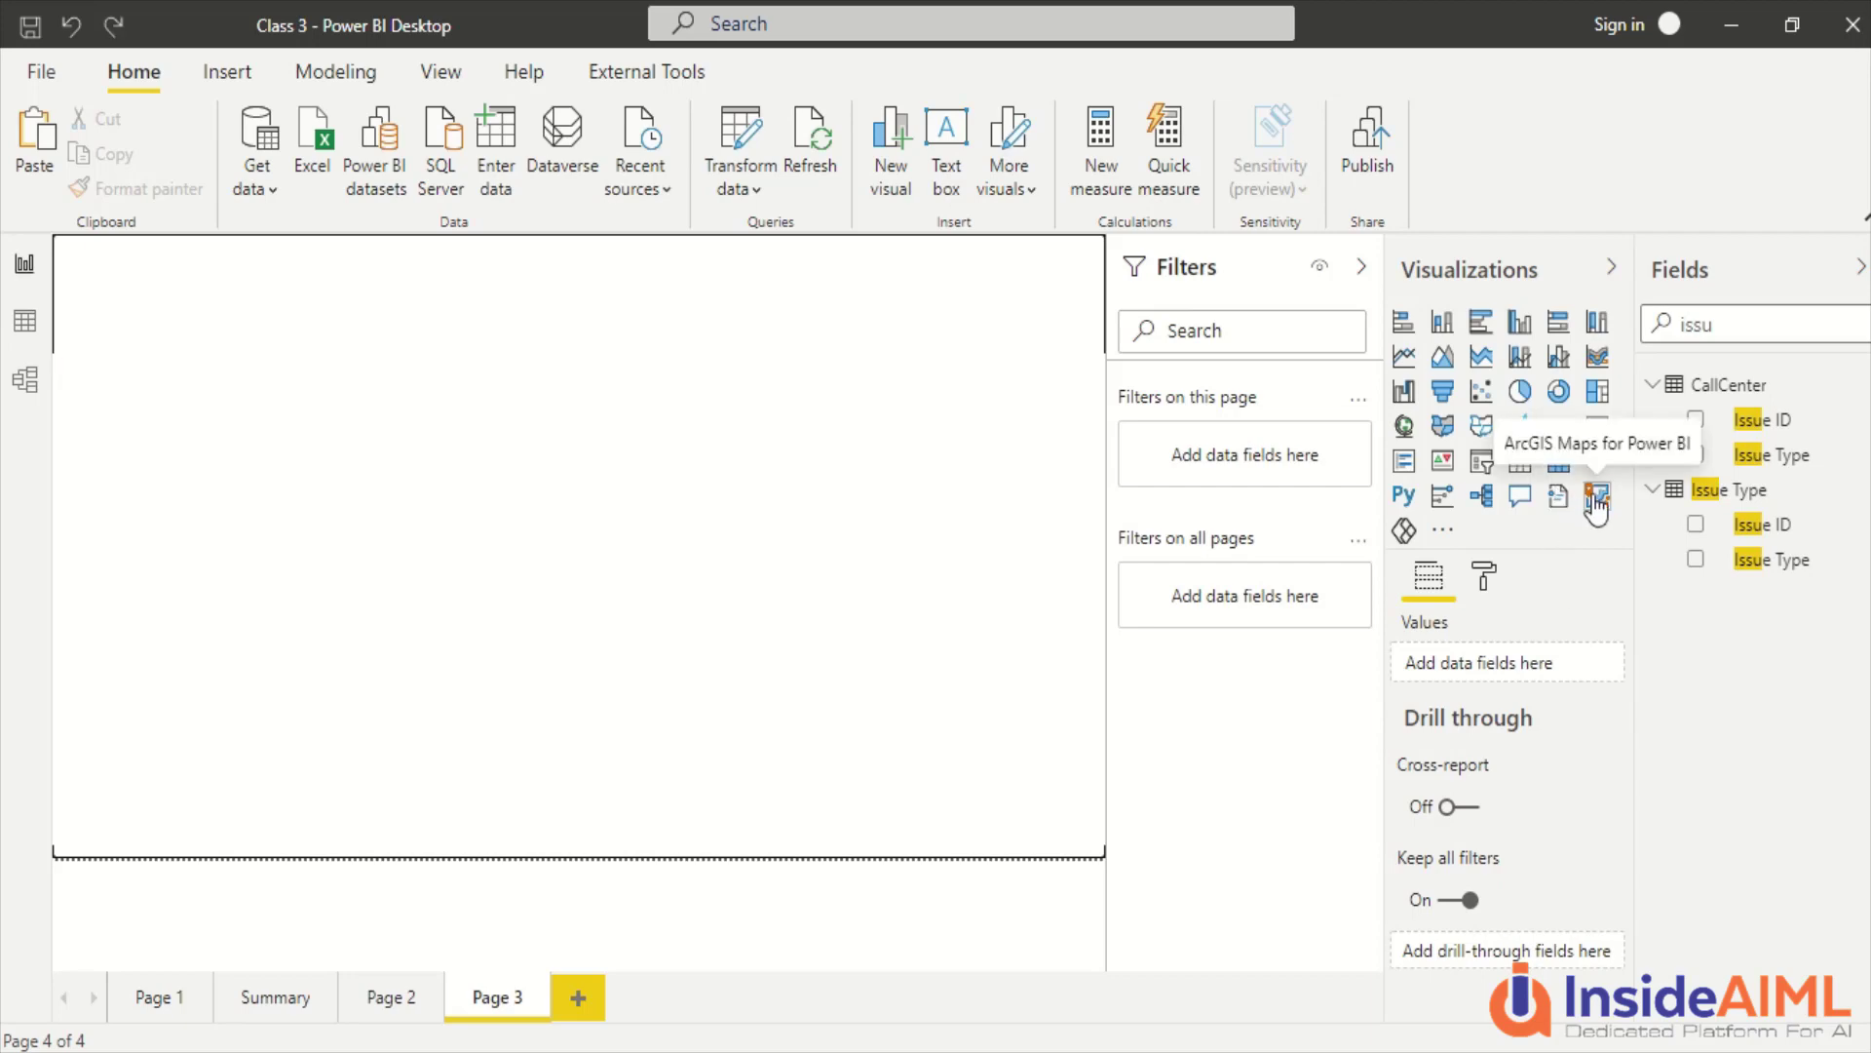
# Show the options for getting, importing, removing and restoring visuals.
pyautogui.click(1443, 529)
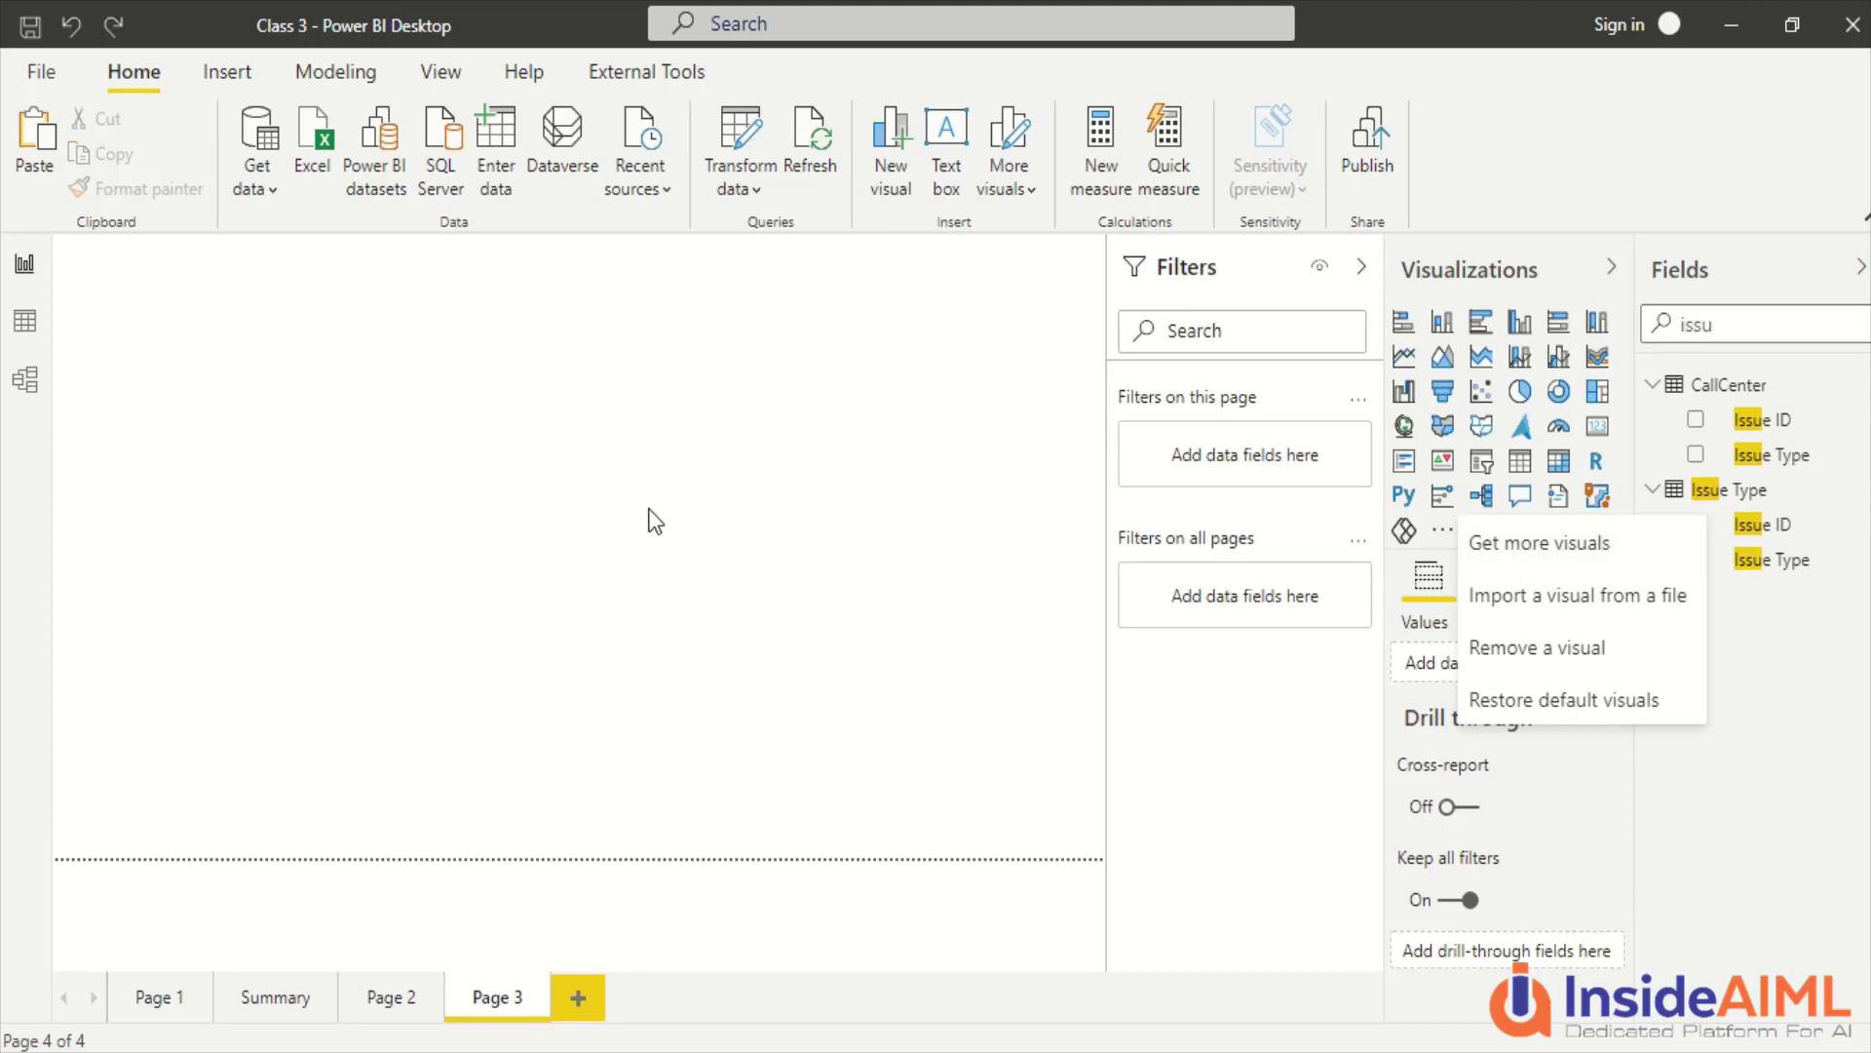
# Switch to the Summary page and clear the field search to list all CallCenter fields.
pyautogui.click(278, 998)
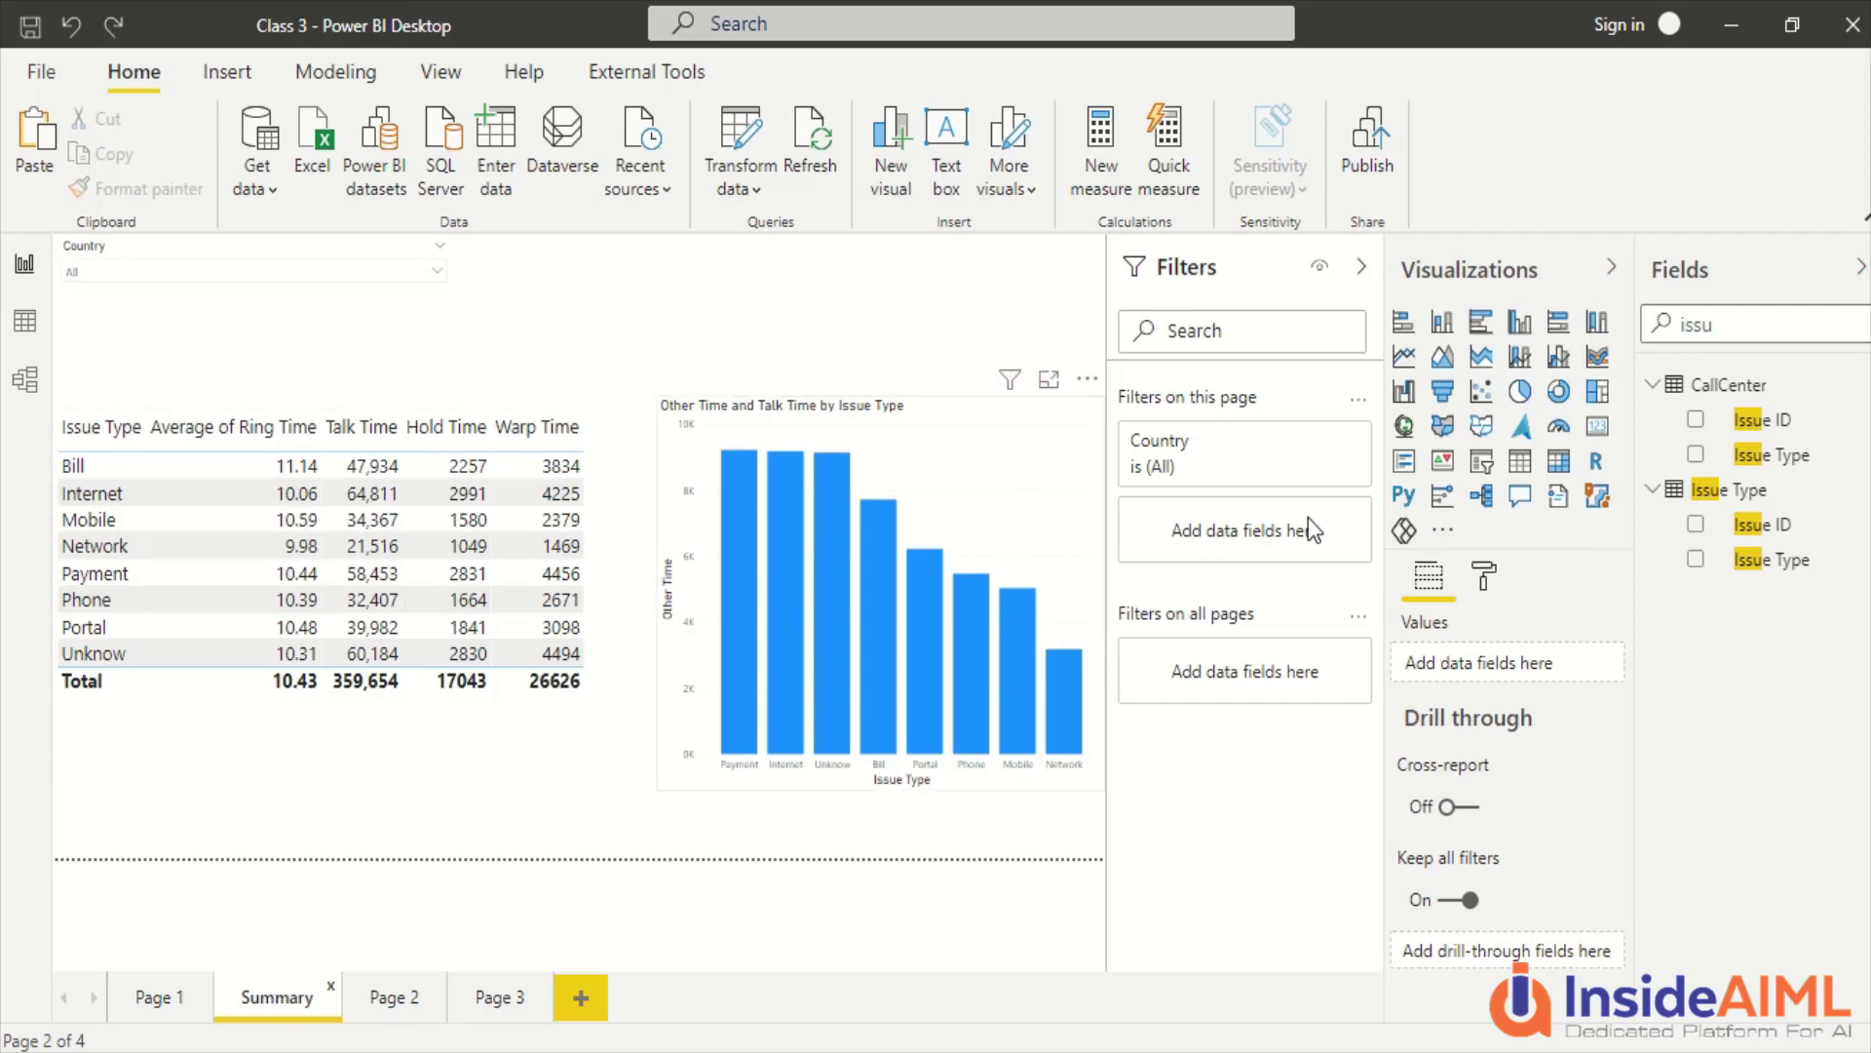
pyautogui.doubleClick(1696, 324)
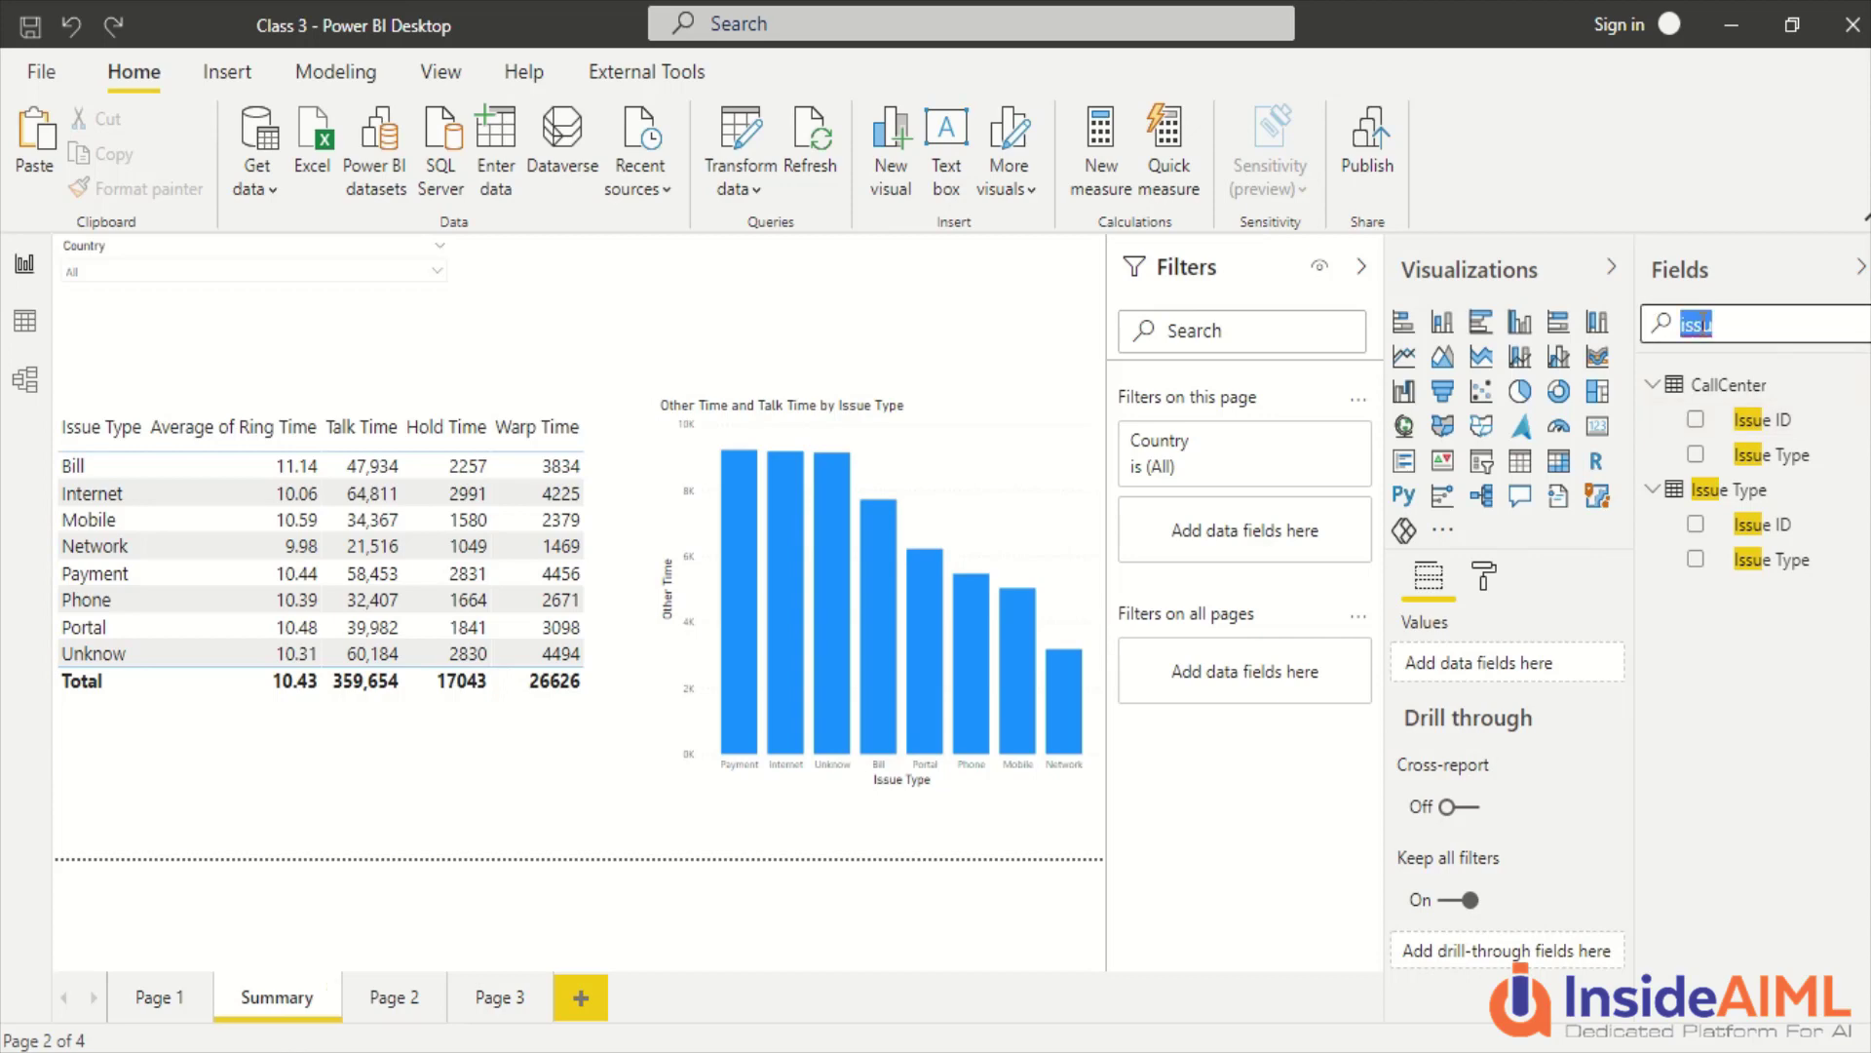
pyautogui.press('BackSpace')
pyautogui.scroll(-3, 1766, 535)
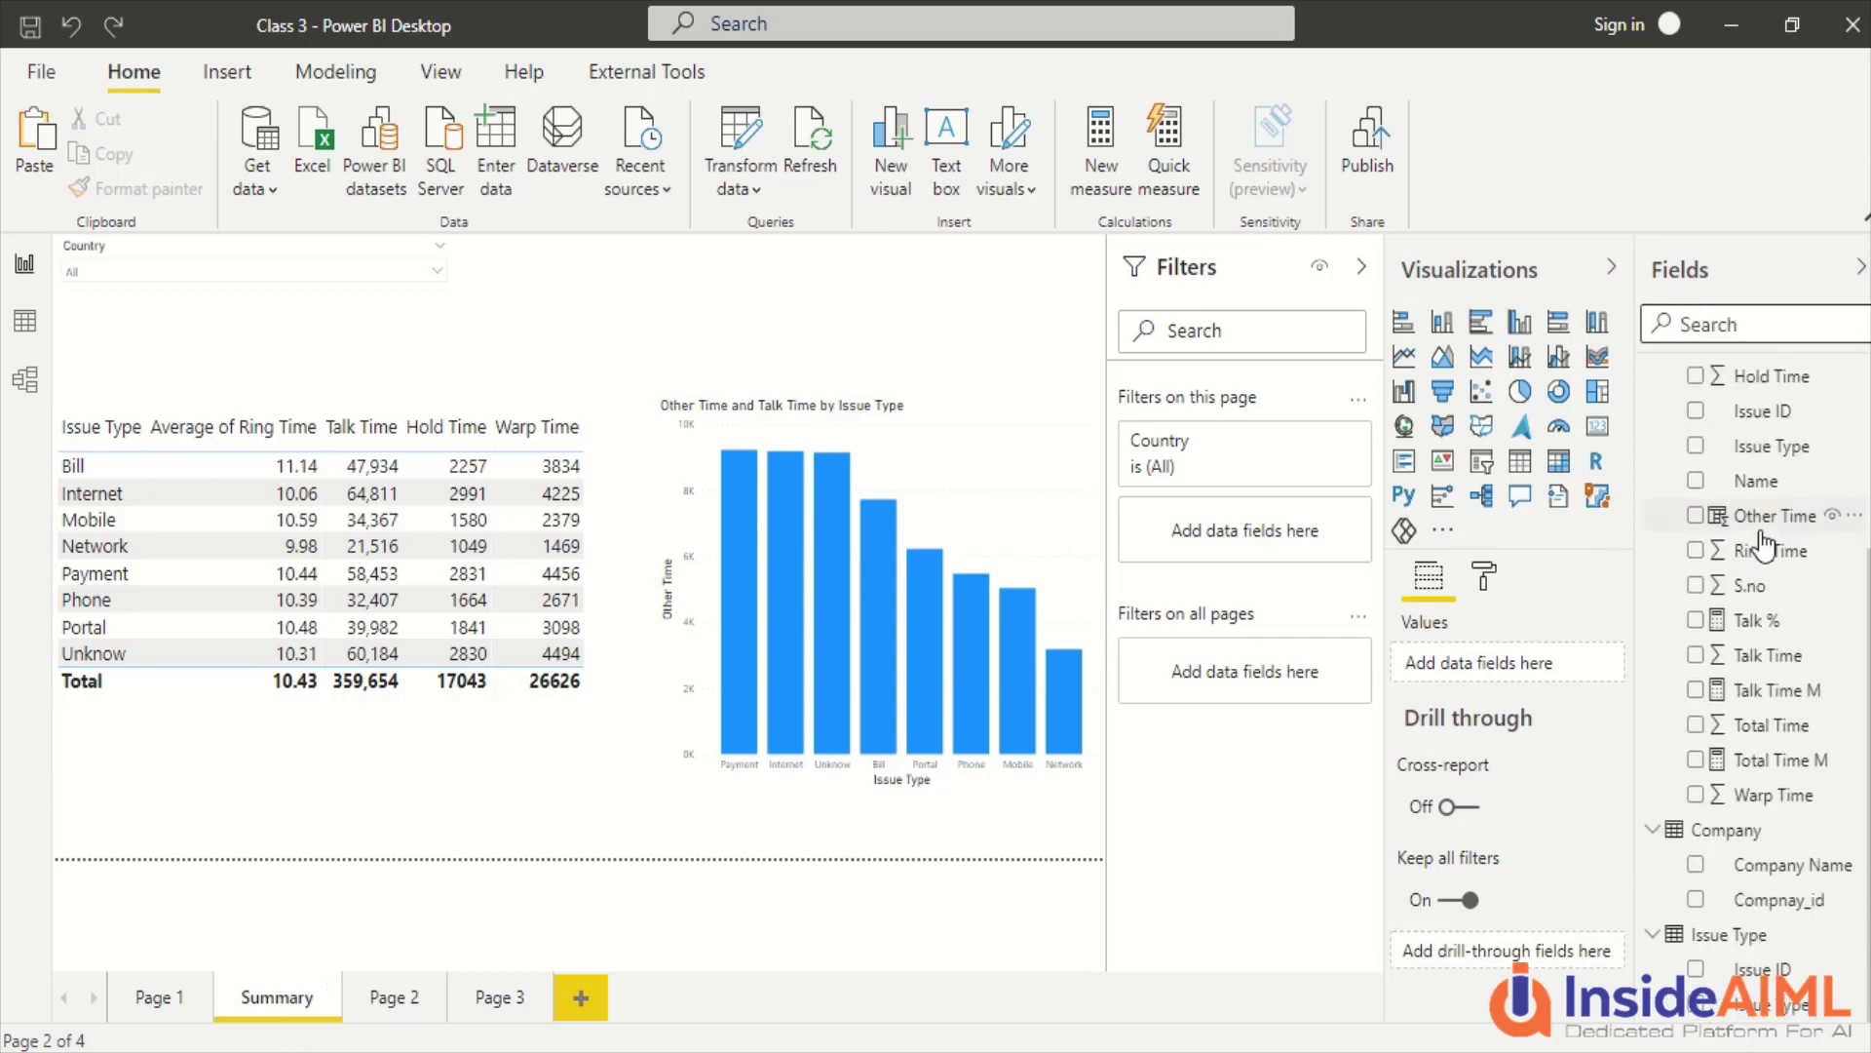